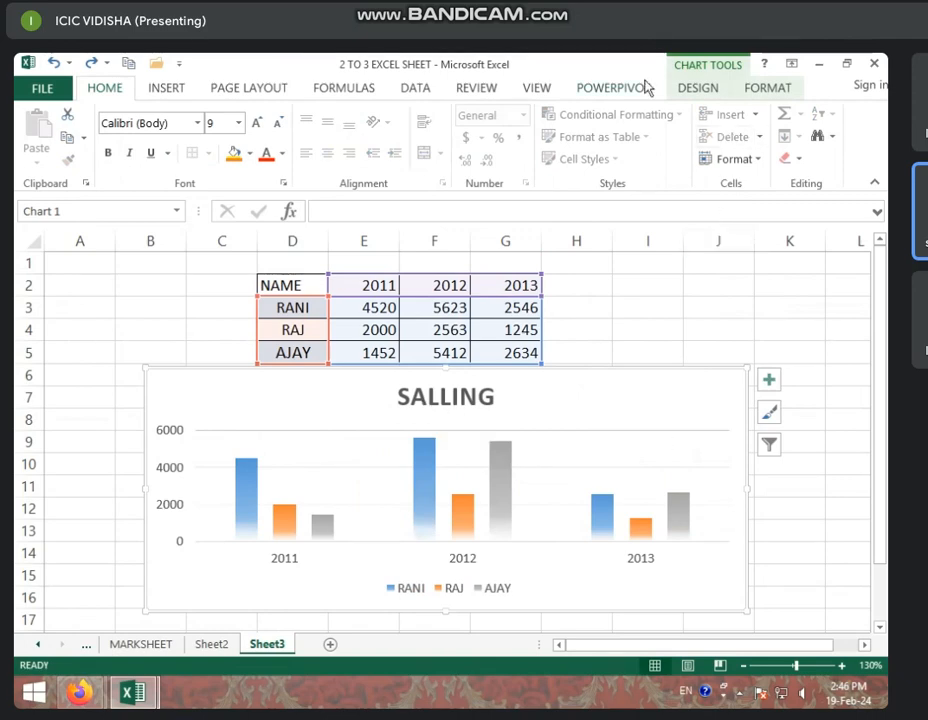
# Step: Preview the line, pie, bar, area, scatter and surface chart types for the SALLING chart
pyautogui.click(692, 90)
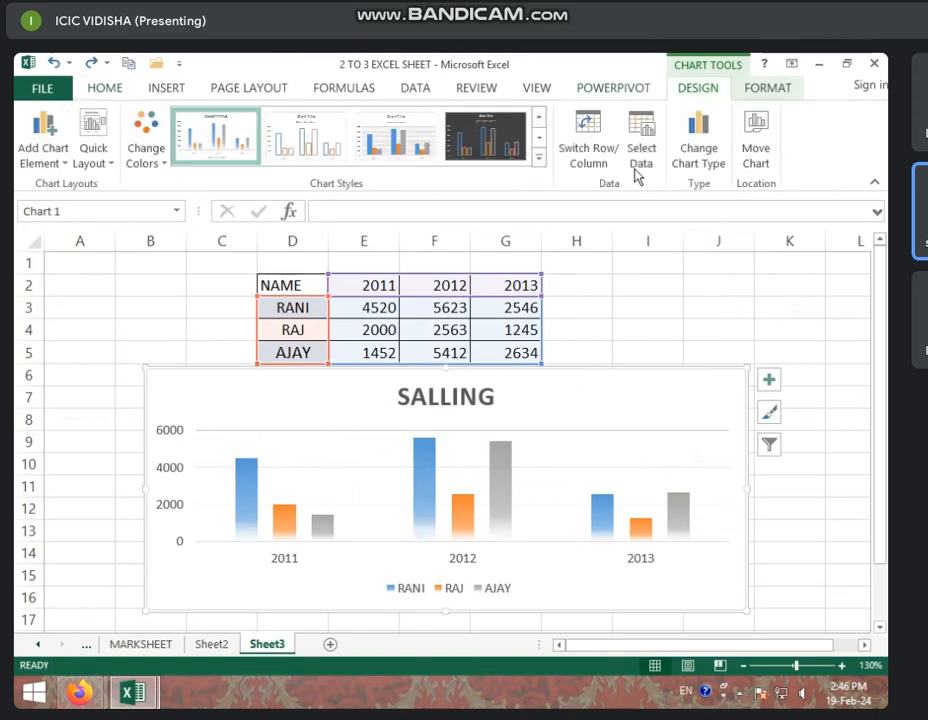
pyautogui.click(701, 155)
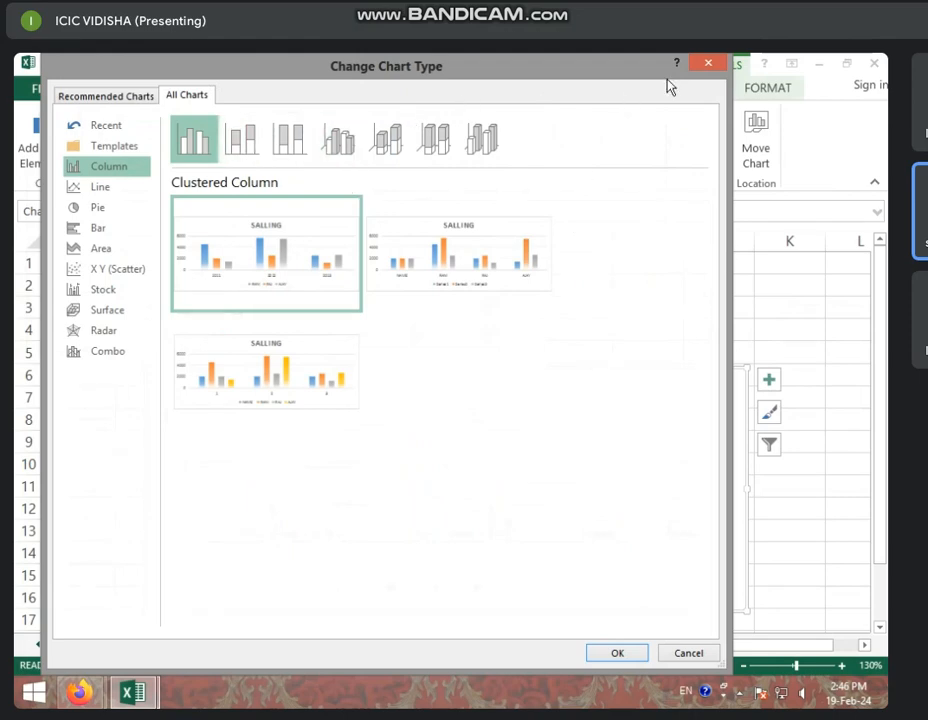
pyautogui.click(709, 64)
pyautogui.click(700, 147)
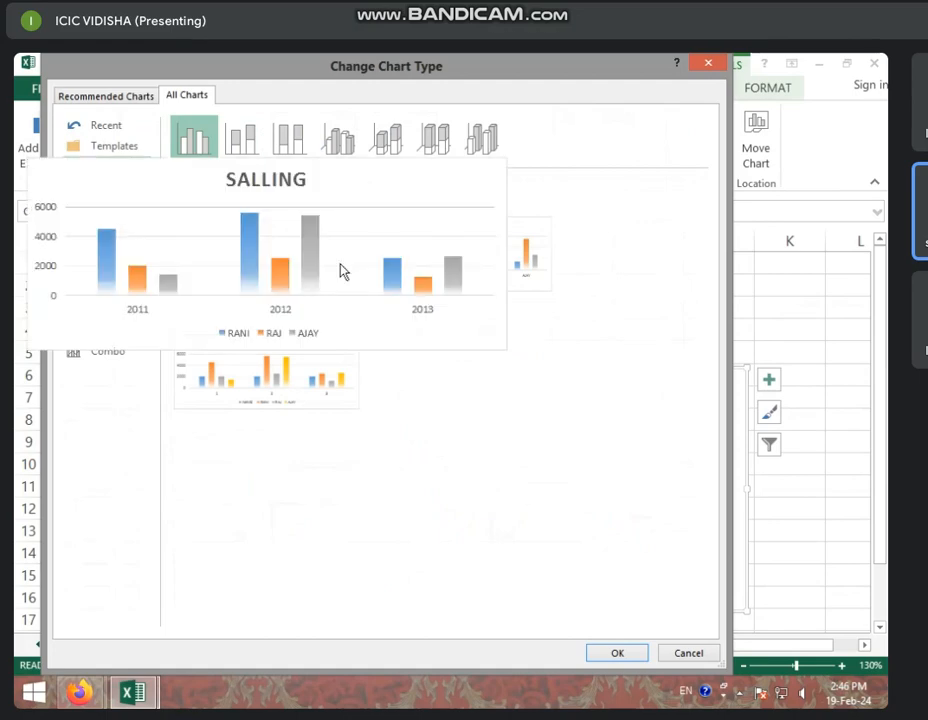
pyautogui.moveTo(491, 268)
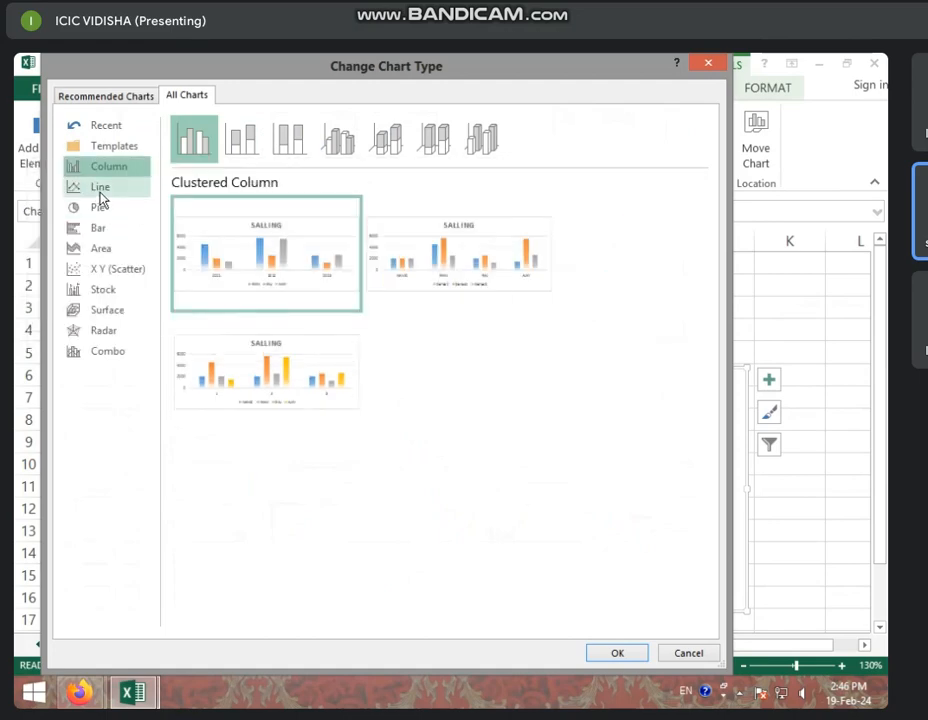
pyautogui.click(128, 188)
pyautogui.moveTo(221, 249)
pyautogui.moveTo(512, 276)
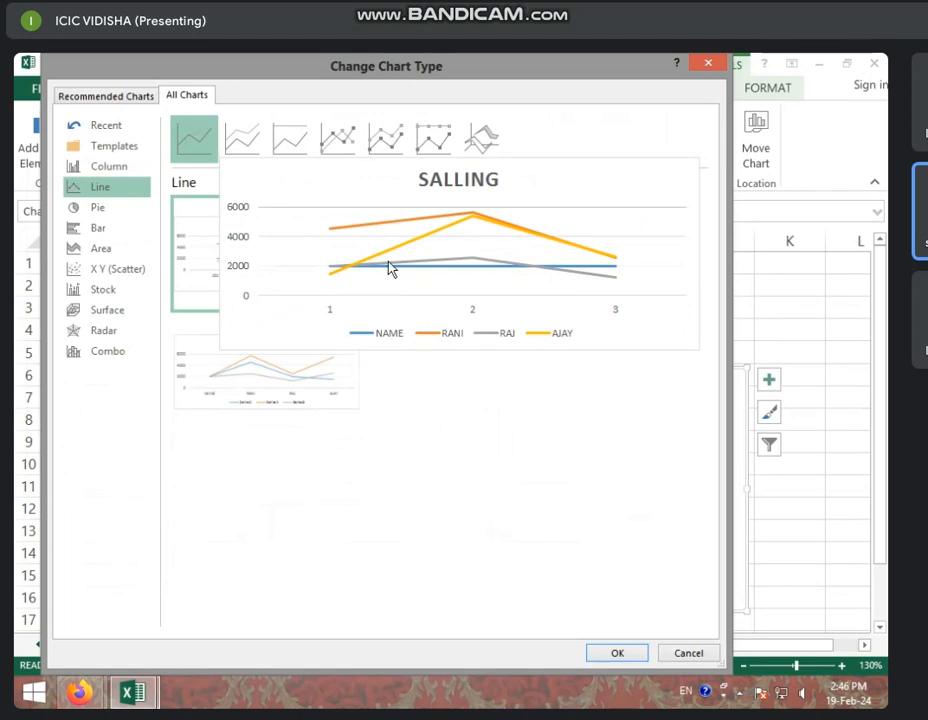
pyautogui.moveTo(322, 257)
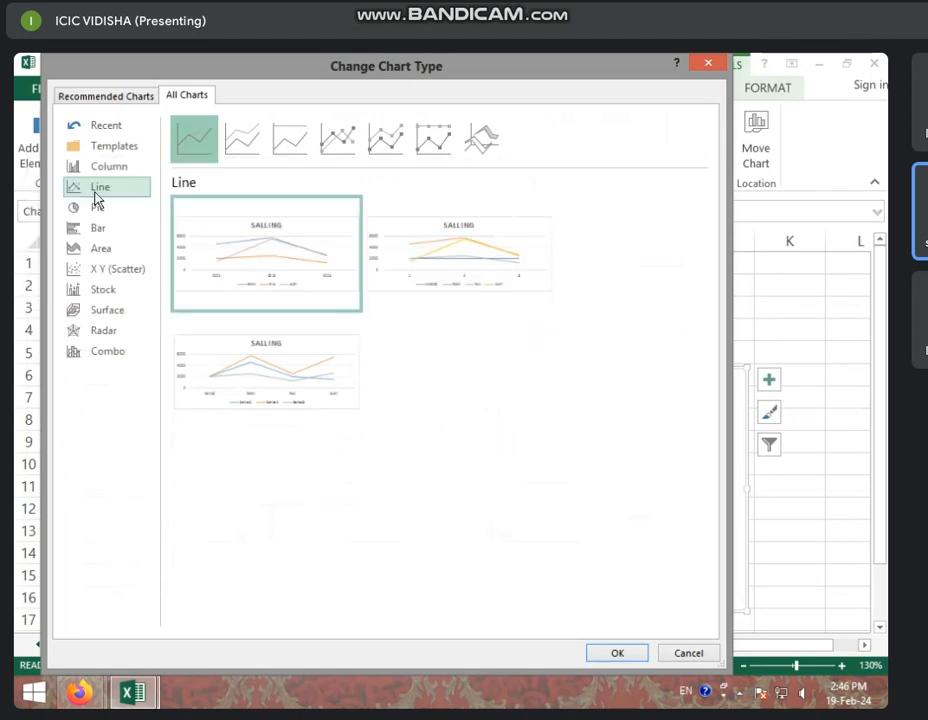
pyautogui.click(99, 207)
pyautogui.moveTo(271, 267)
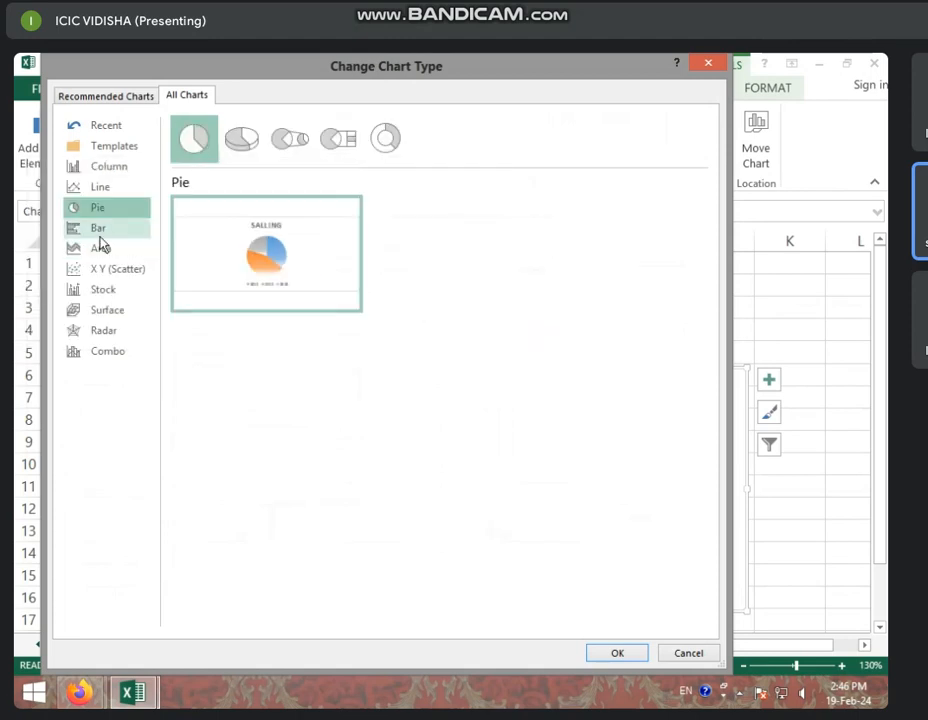
pyautogui.click(97, 228)
pyautogui.moveTo(305, 274)
pyautogui.click(95, 250)
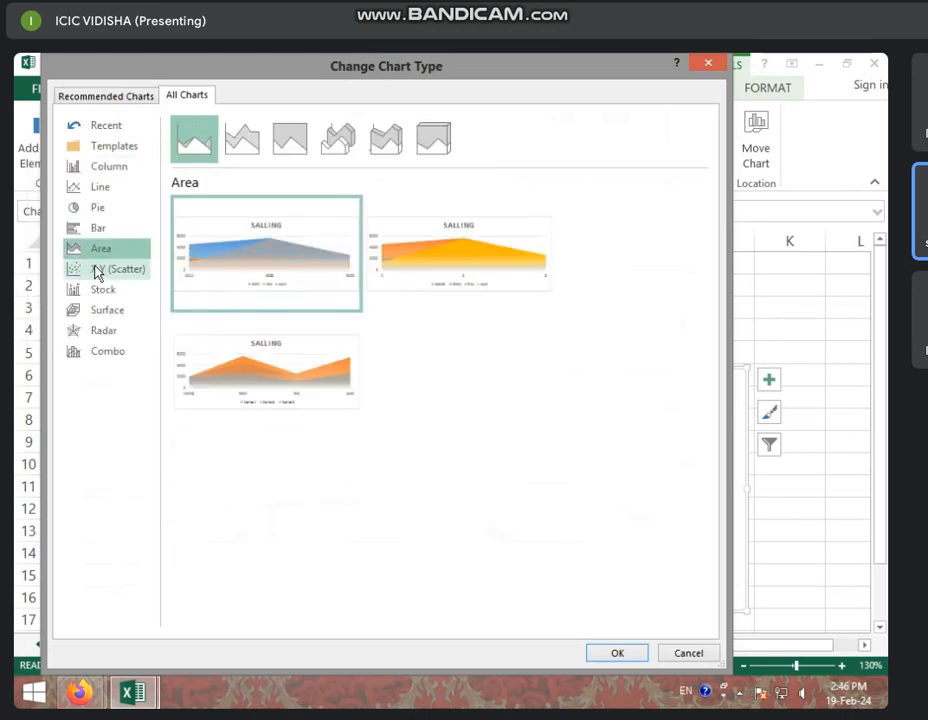
pyautogui.click(99, 272)
pyautogui.click(116, 313)
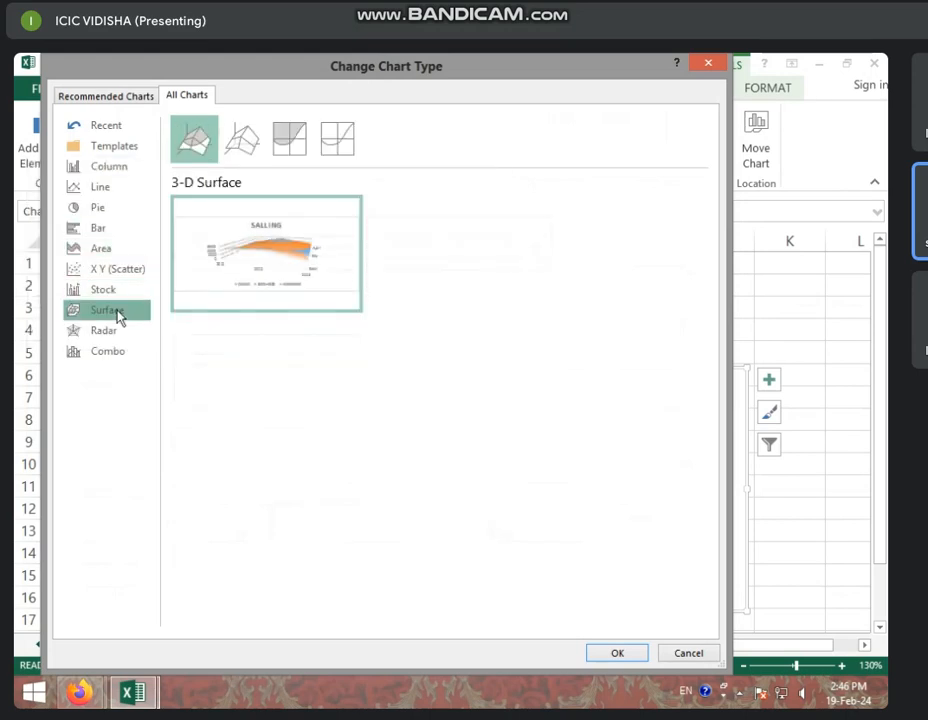
# Step: Change the SALLING chart to the Clustered Column - Line combo type
pyautogui.click(122, 352)
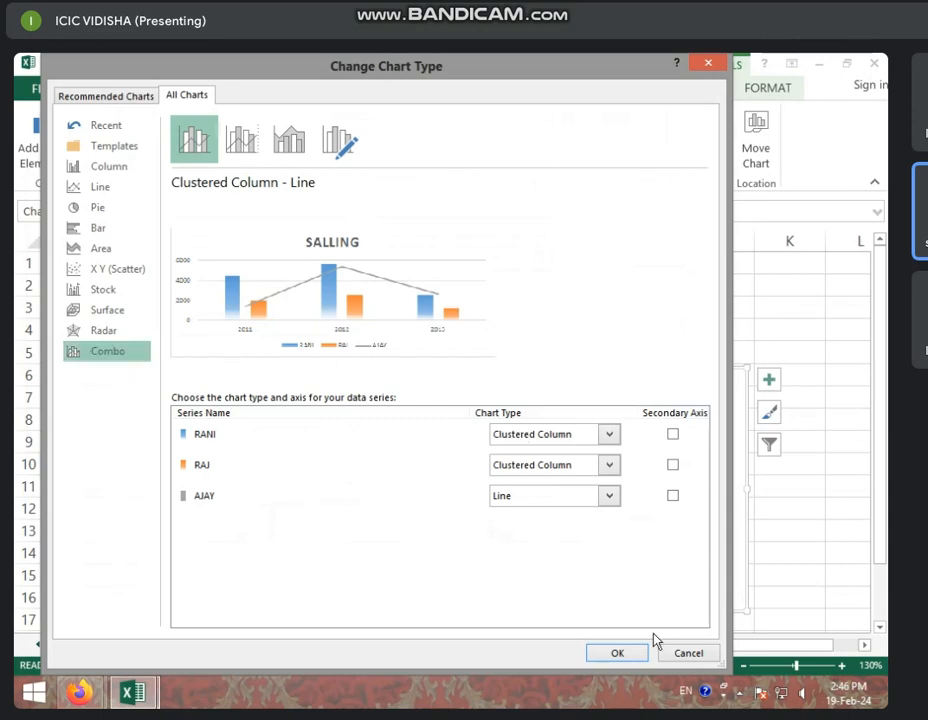
pyautogui.click(618, 653)
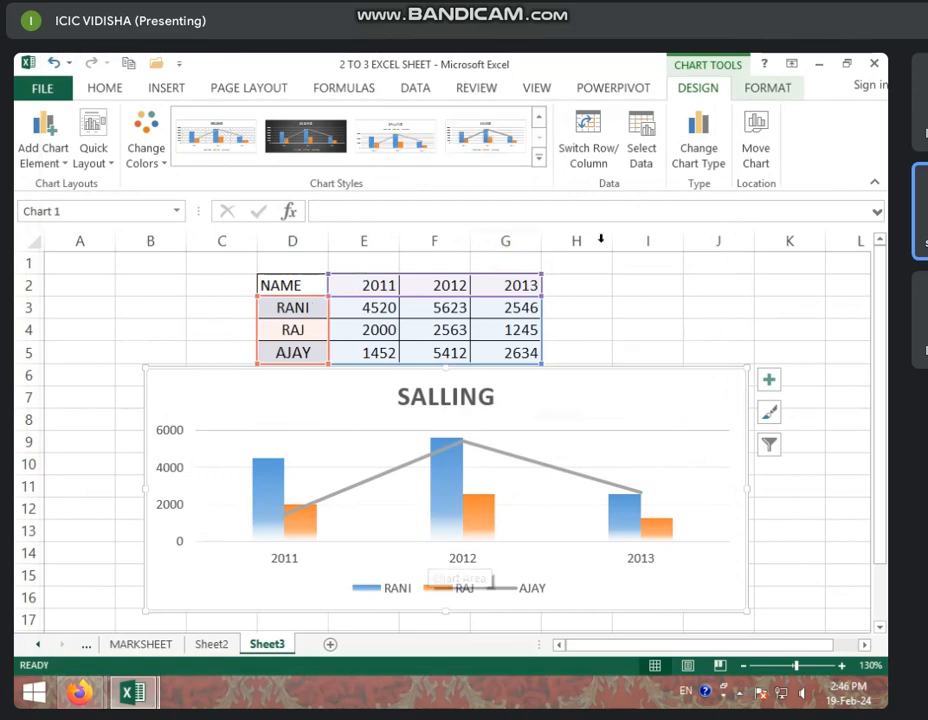
# Step: Change the SALLING chart's type to Clustered Column
pyautogui.click(700, 155)
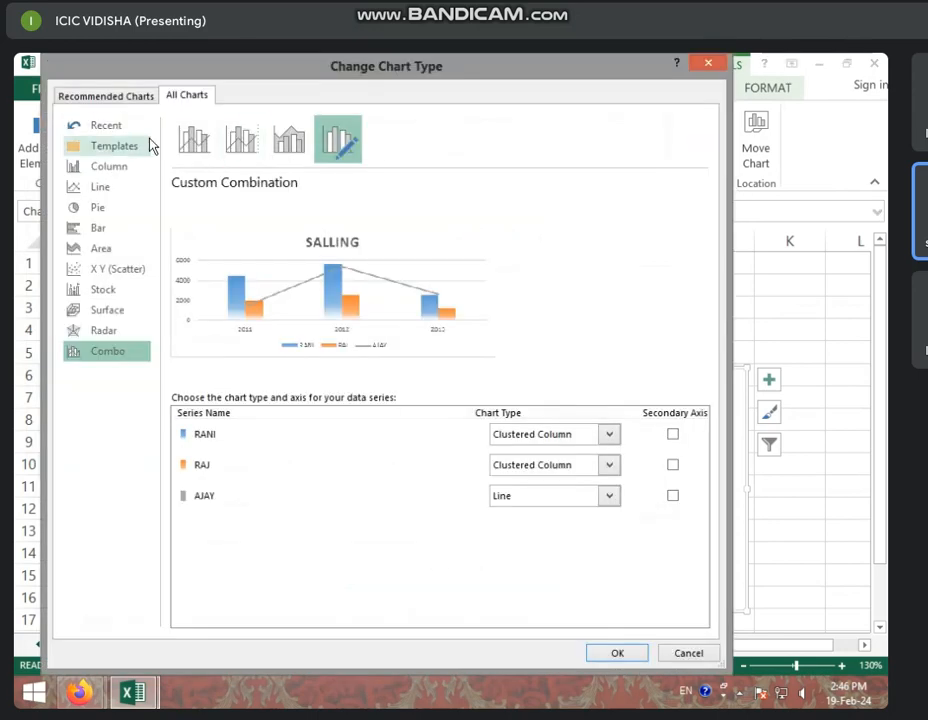
pyautogui.click(127, 167)
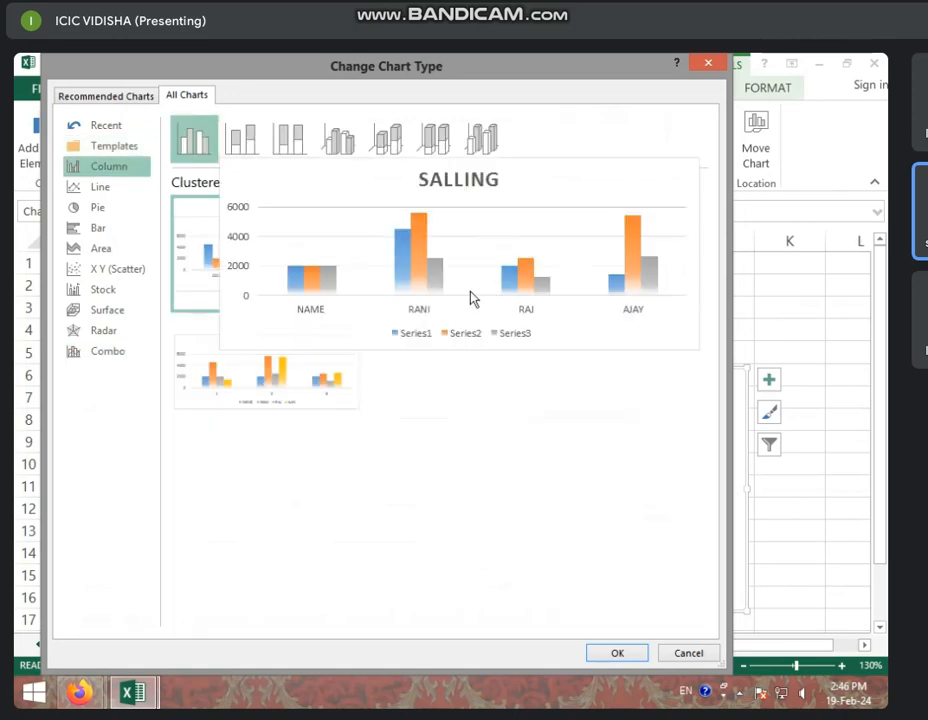
pyautogui.click(615, 655)
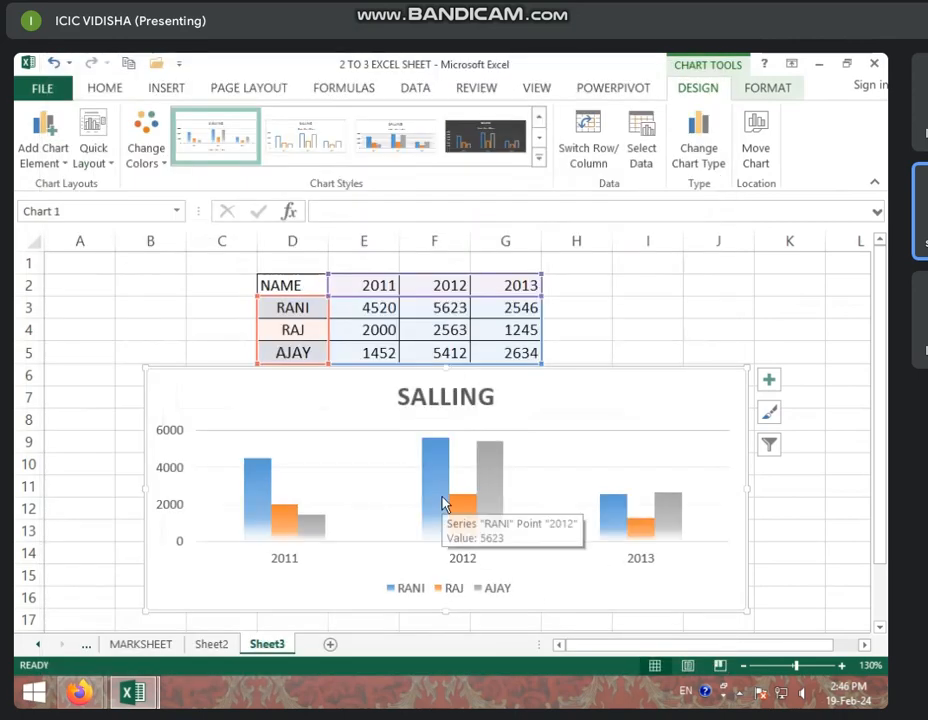
# Step: Add a new blank worksheet after Sheet3
pyautogui.click(757, 155)
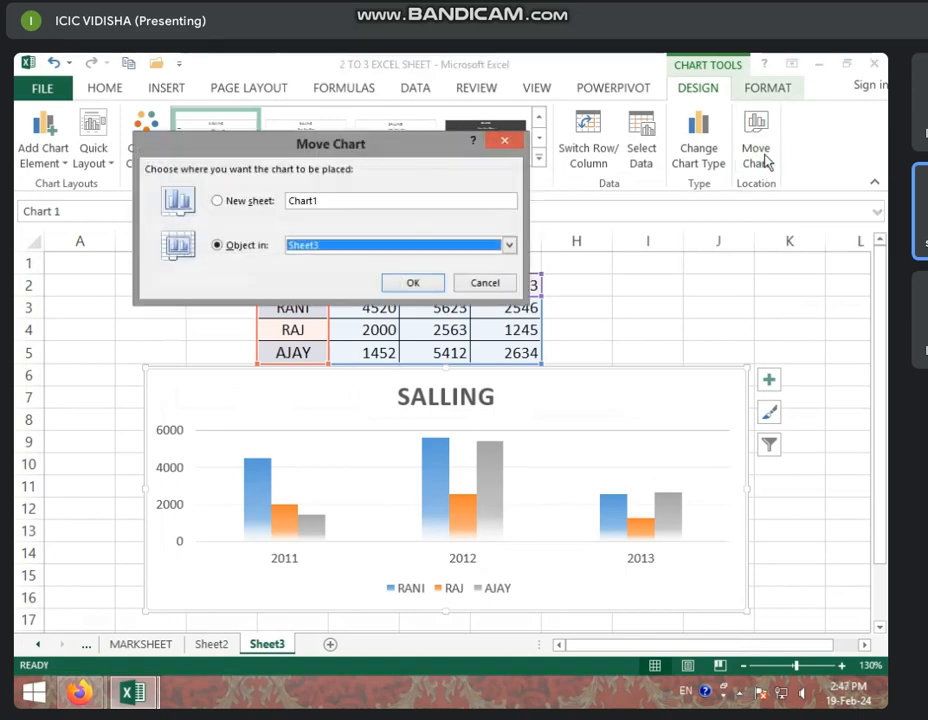
pyautogui.click(496, 139)
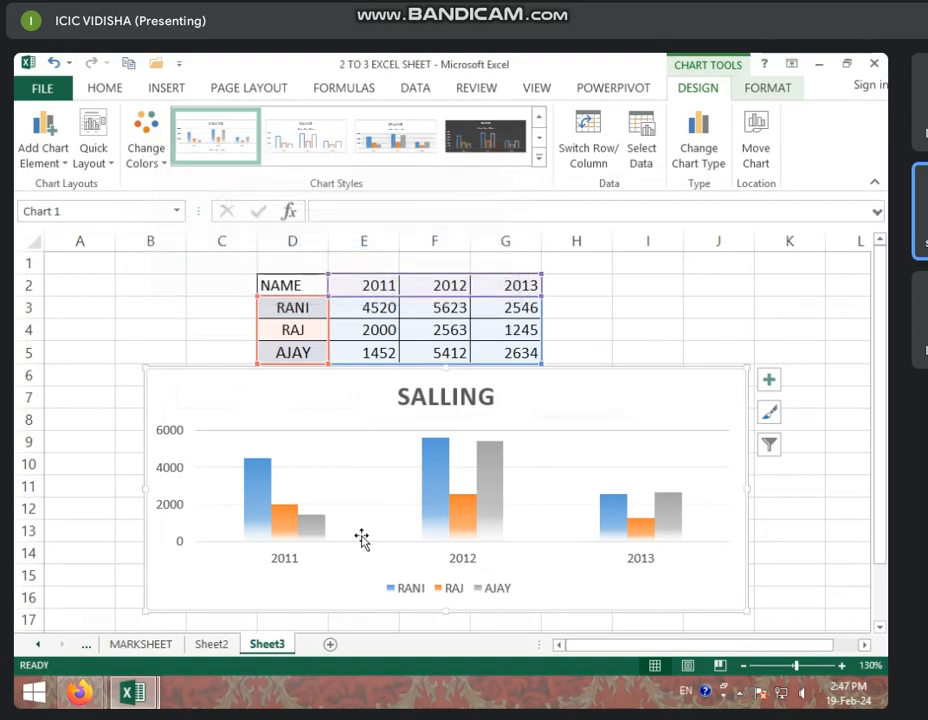
pyautogui.click(142, 645)
pyautogui.click(211, 645)
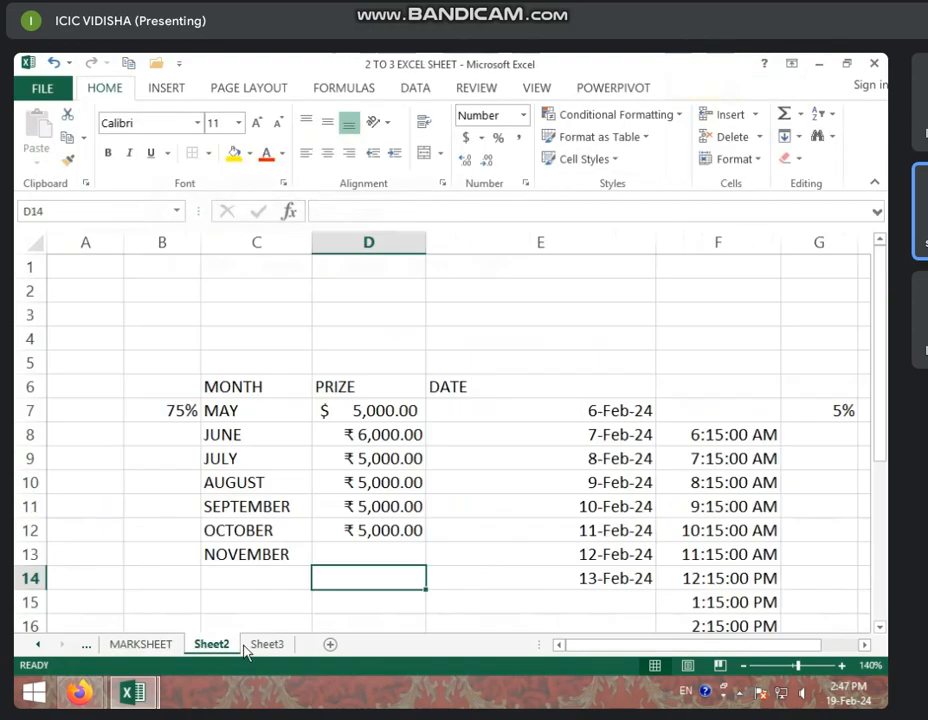
pyautogui.click(268, 645)
pyautogui.click(330, 644)
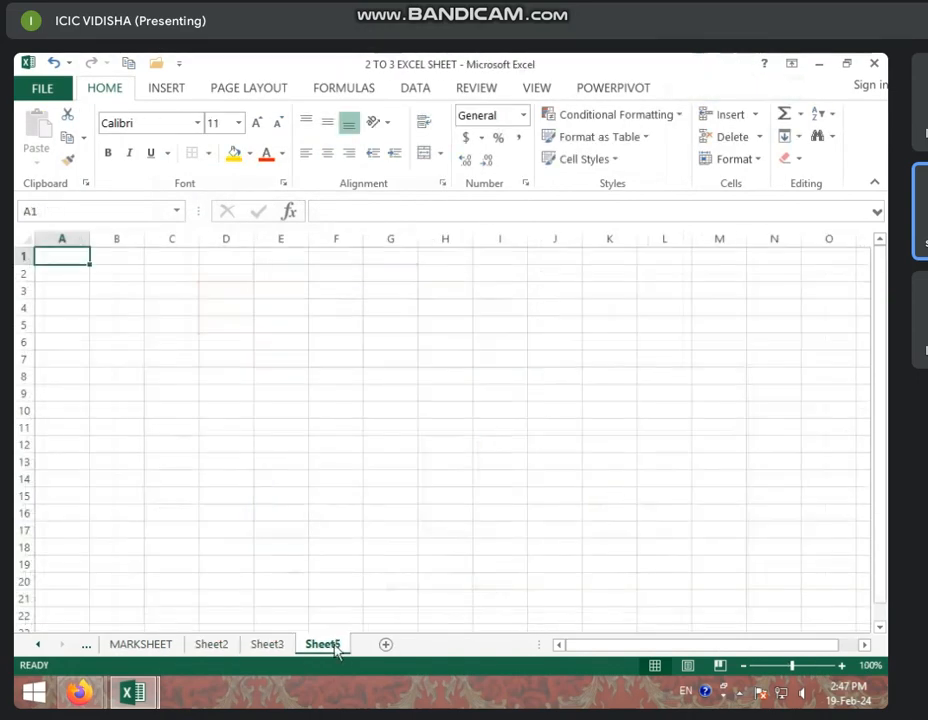
# Step: Move the SALLING chart from Sheet3 to Sheet5 as an embedded object
pyautogui.click(267, 645)
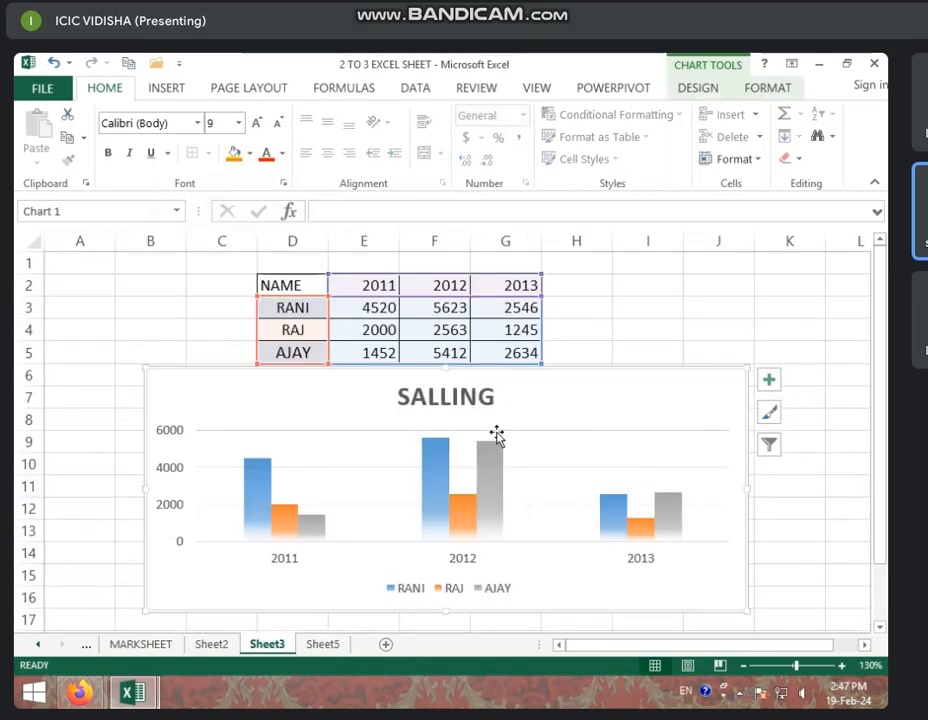
pyautogui.click(704, 90)
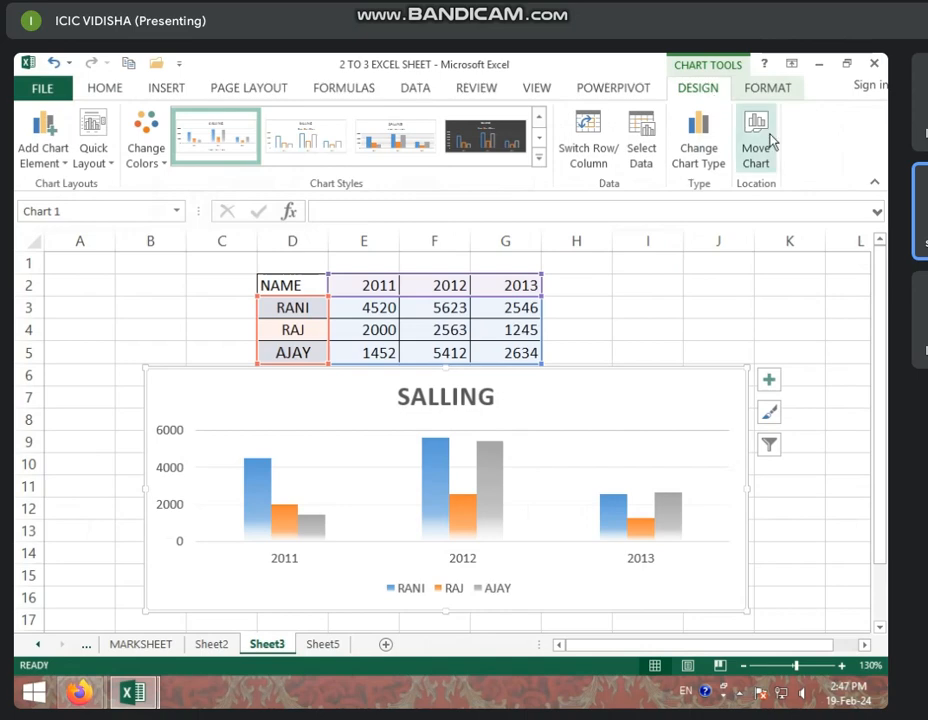
pyautogui.click(757, 173)
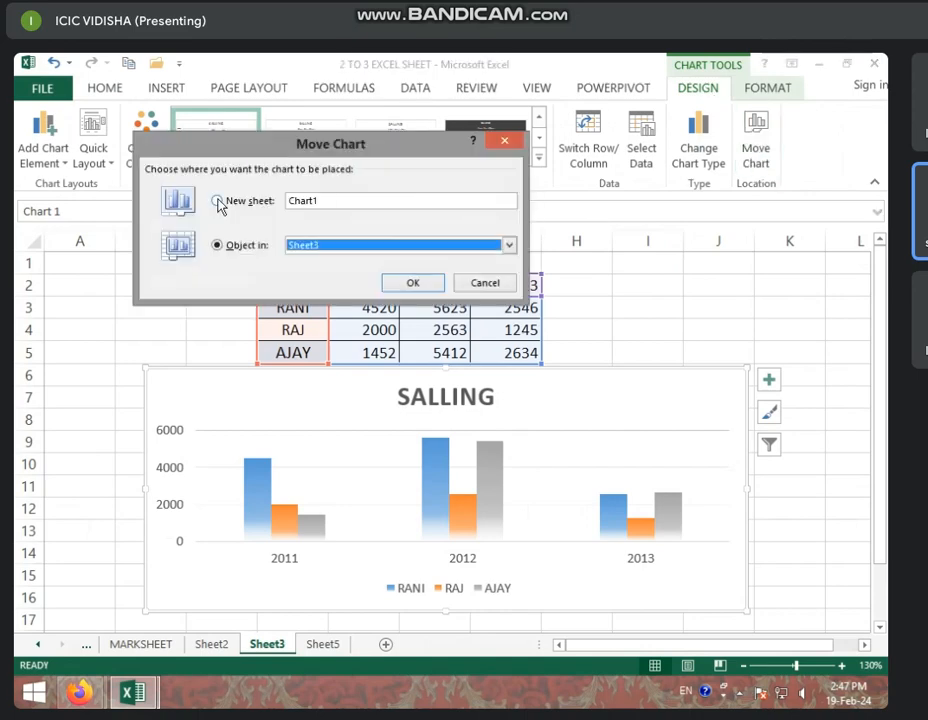
pyautogui.moveTo(287, 151); pyautogui.dragTo(182, 122)
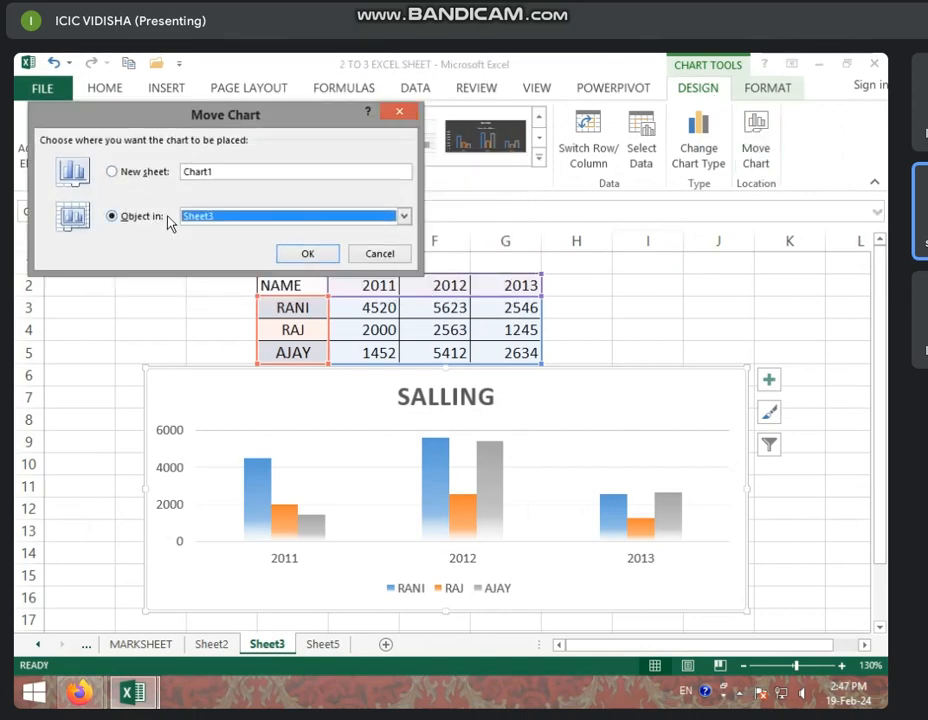
pyautogui.click(217, 217)
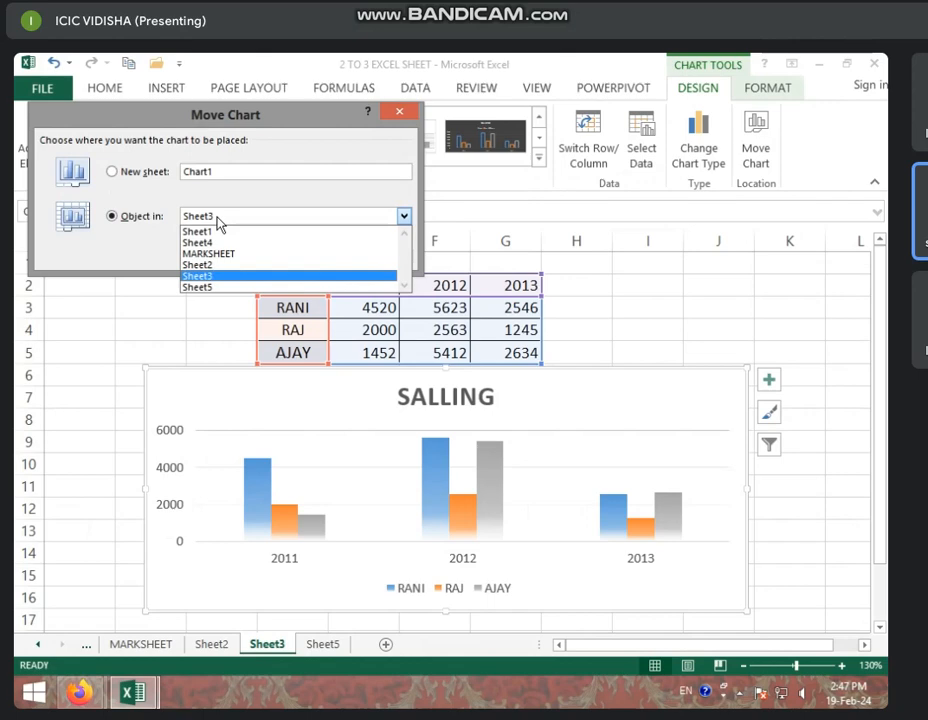
pyautogui.click(205, 275)
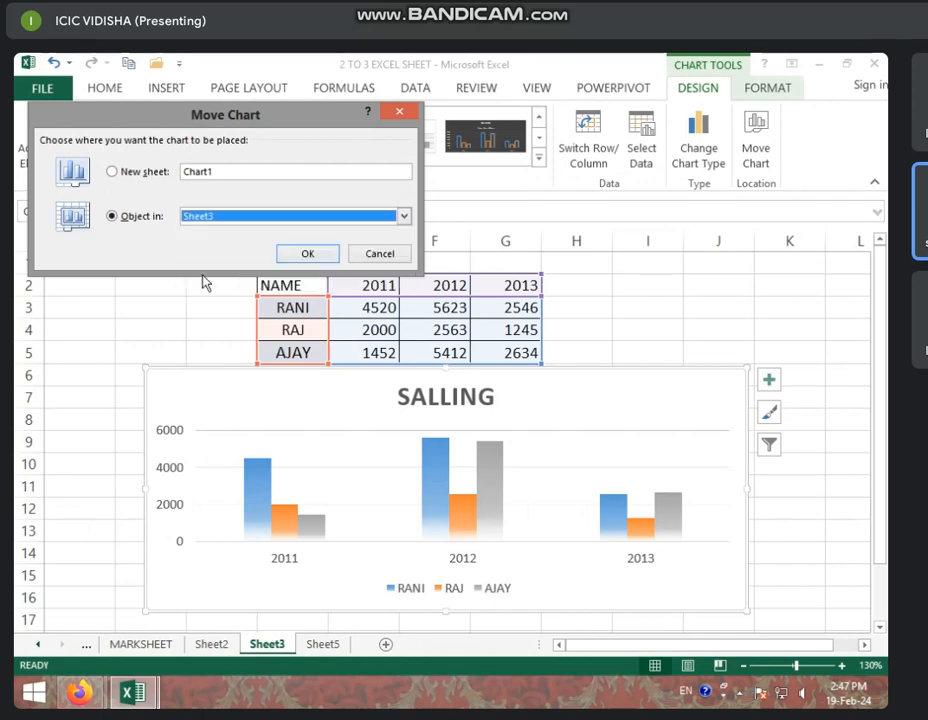
pyautogui.click(140, 176)
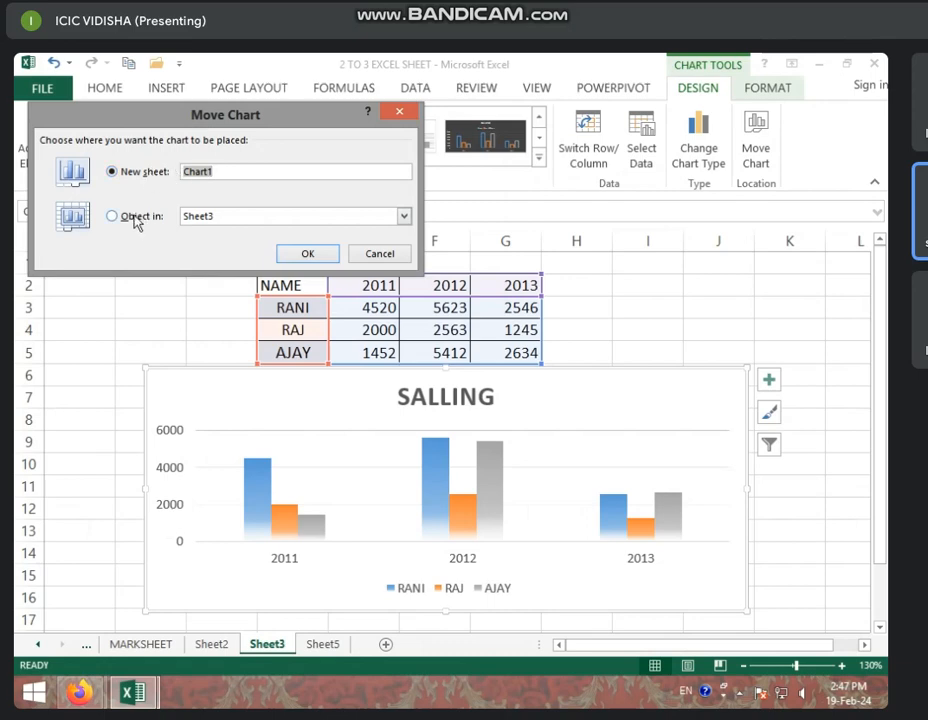
pyautogui.click(135, 218)
pyautogui.click(222, 218)
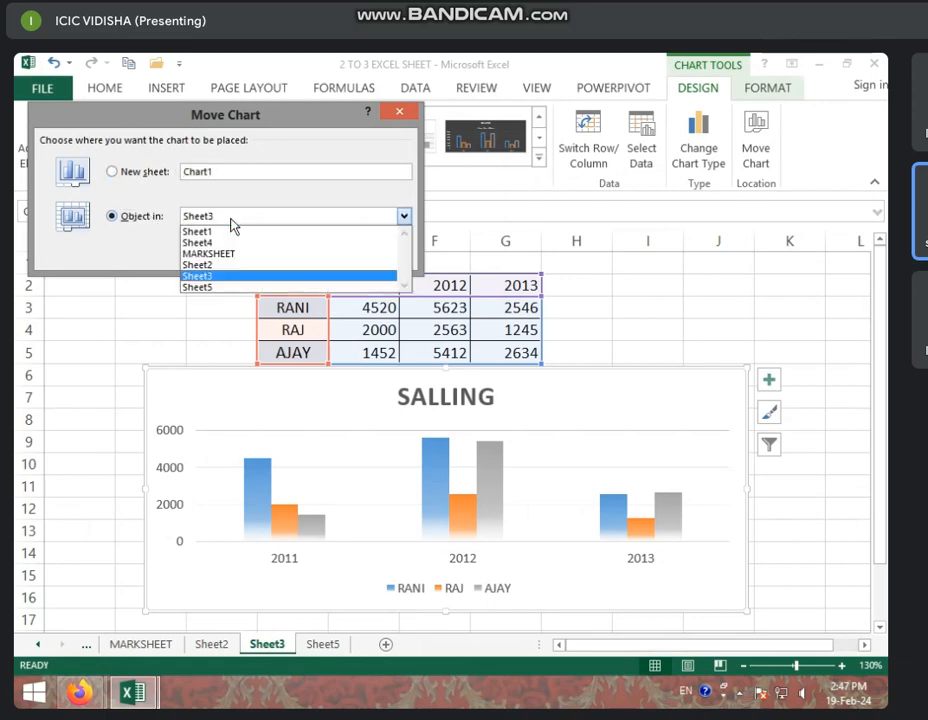
pyautogui.click(218, 287)
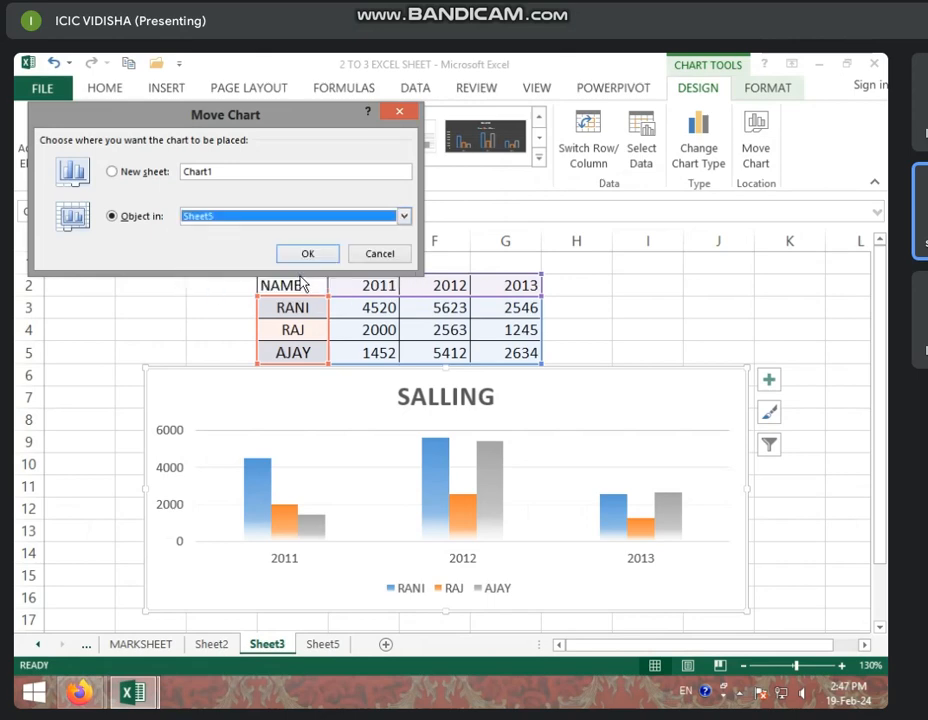
pyautogui.click(307, 255)
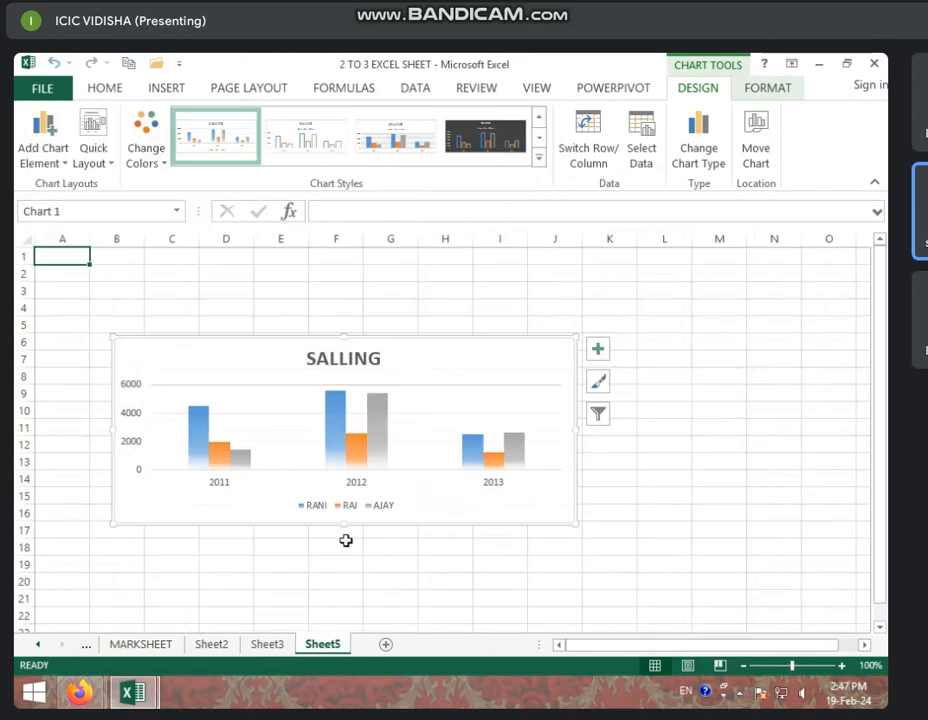
# Step: Check Sheet3 for the chart's absence, and move the SALLING chart from Sheet5 back to Sheet3 as an embedded object
pyautogui.click(270, 646)
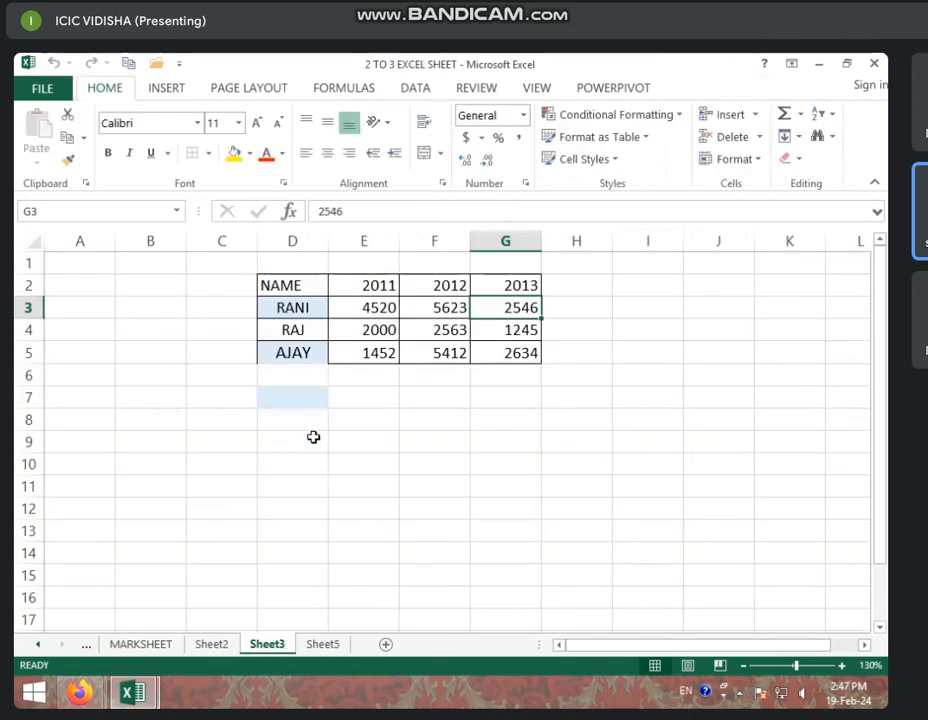
pyautogui.click(323, 646)
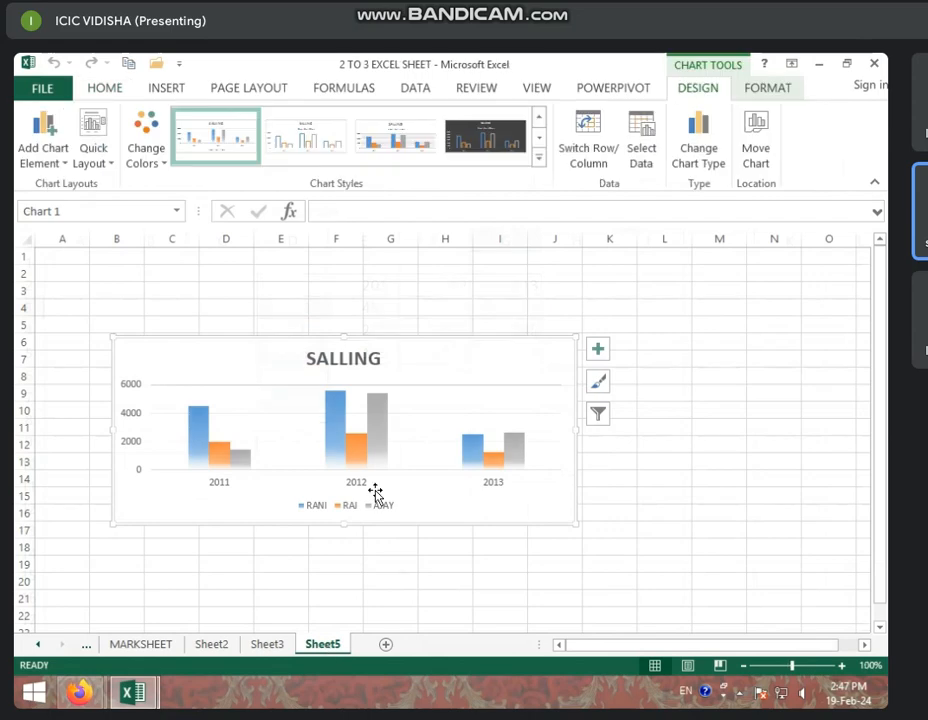
pyautogui.click(757, 168)
pyautogui.click(282, 216)
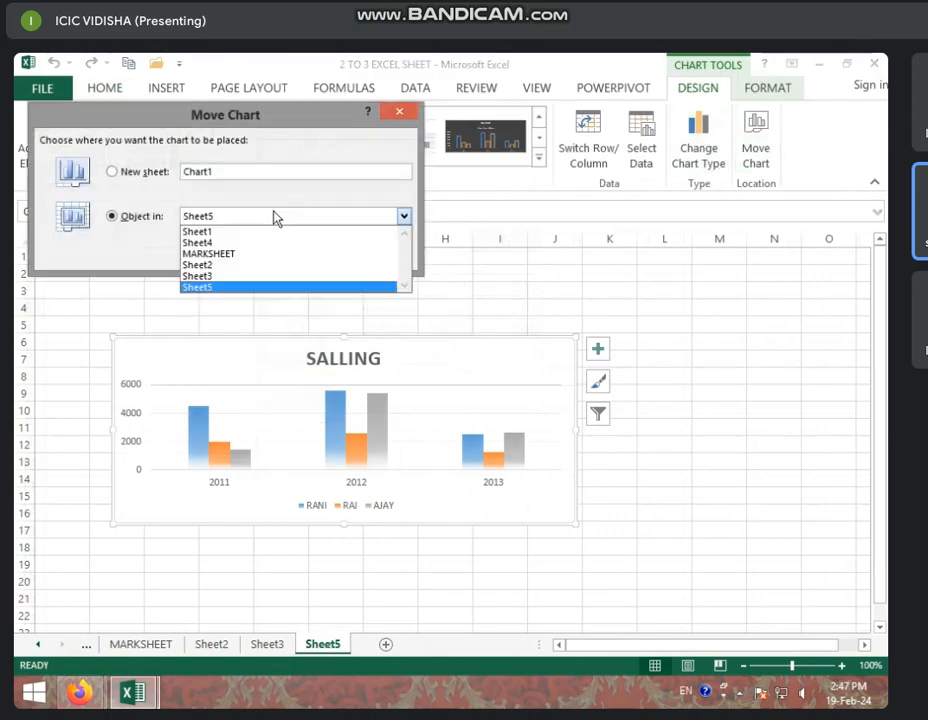
pyautogui.click(228, 276)
pyautogui.click(306, 252)
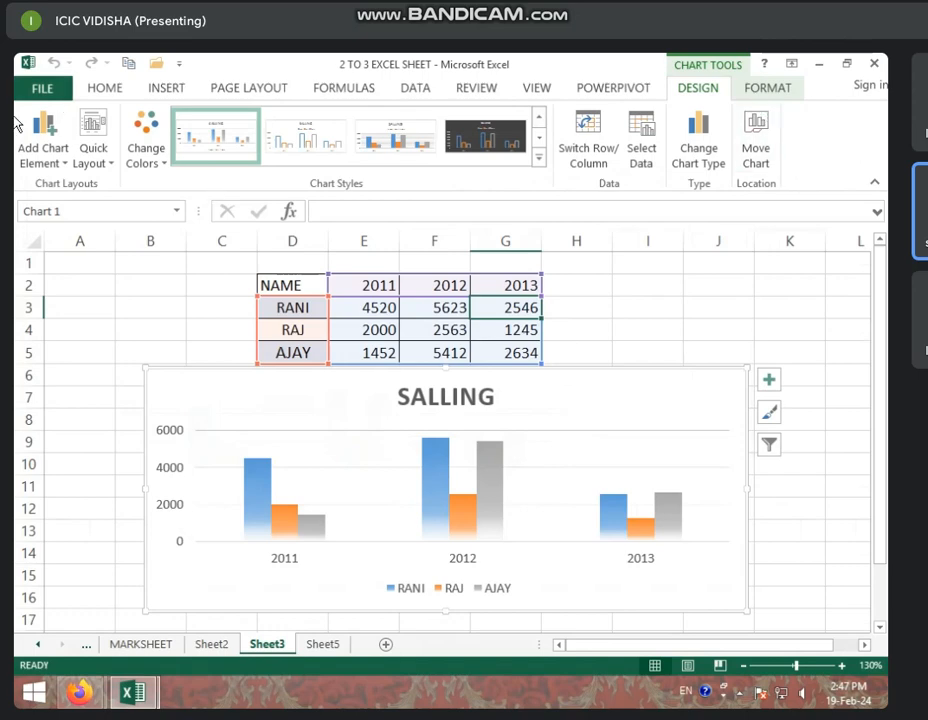
# Step: Reposition the SALLING chart directly below the table's header row and select its title for formatting
pyautogui.click(762, 89)
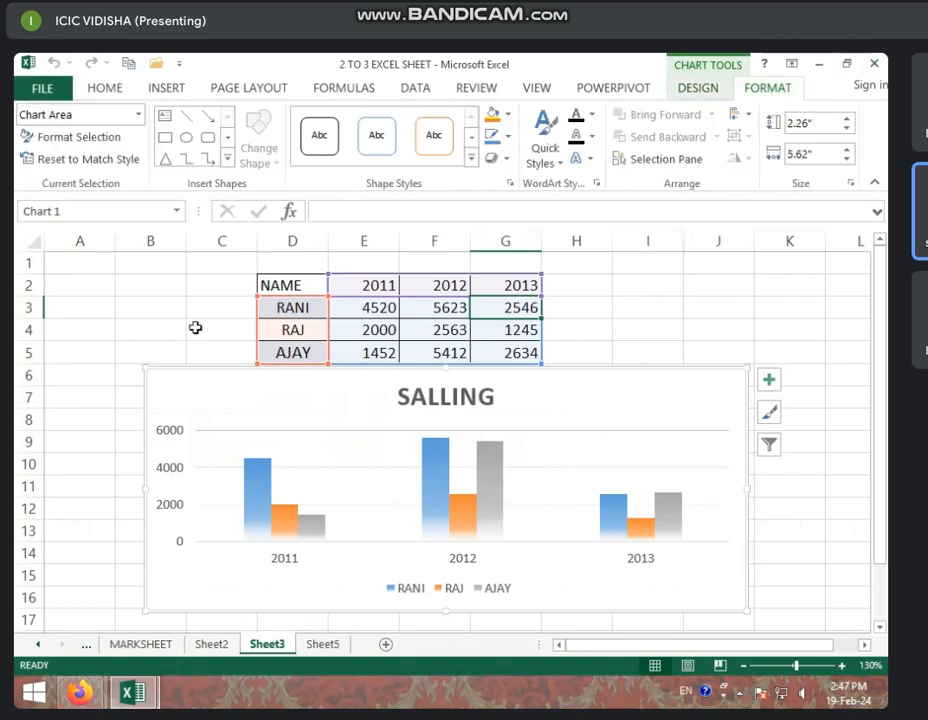
pyautogui.moveTo(355, 374); pyautogui.dragTo(331, 302)
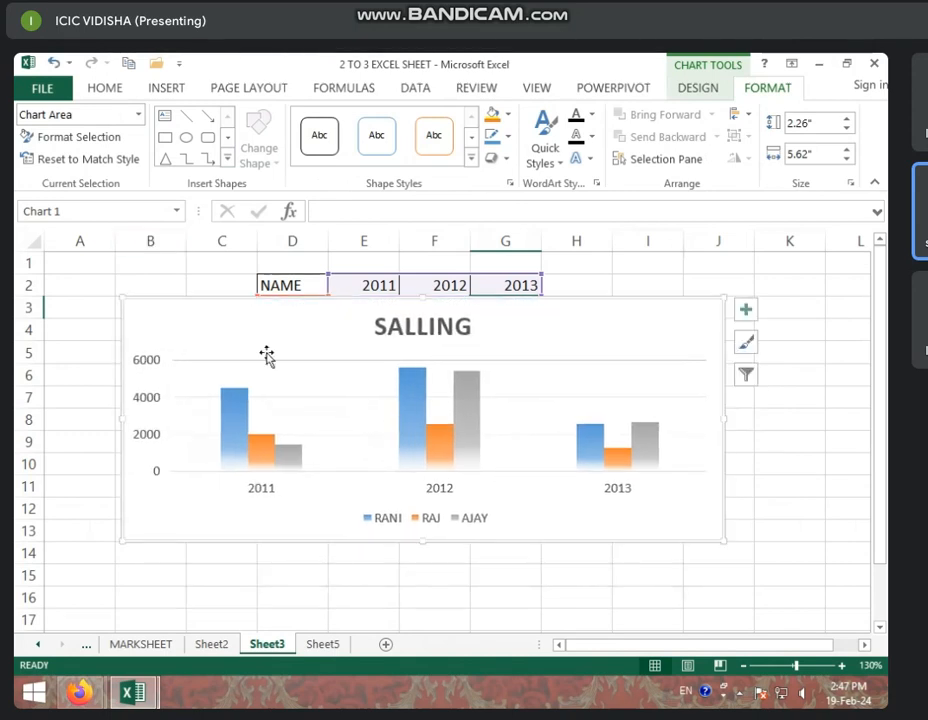
pyautogui.click(432, 326)
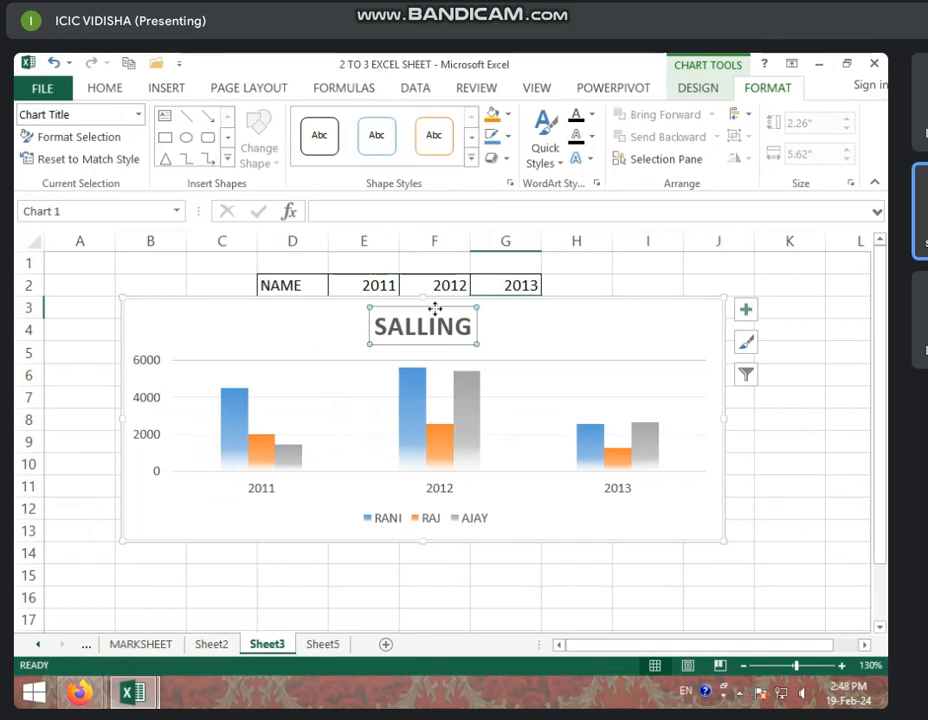
# Step: Delete the SALLING title from the chart
pyautogui.press('Delete')
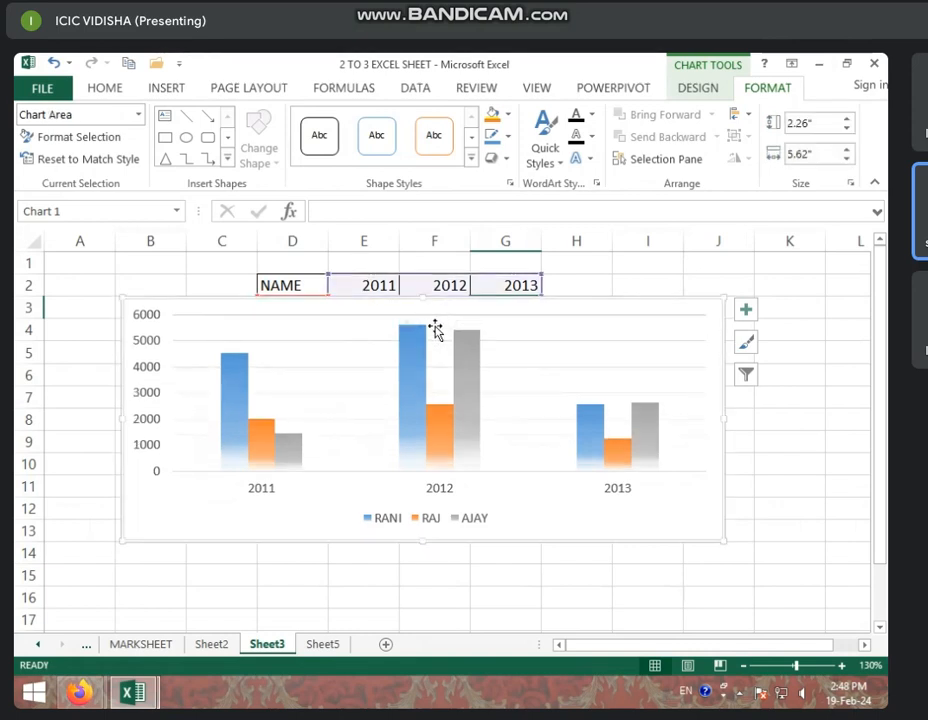
pyautogui.press('ctrl')
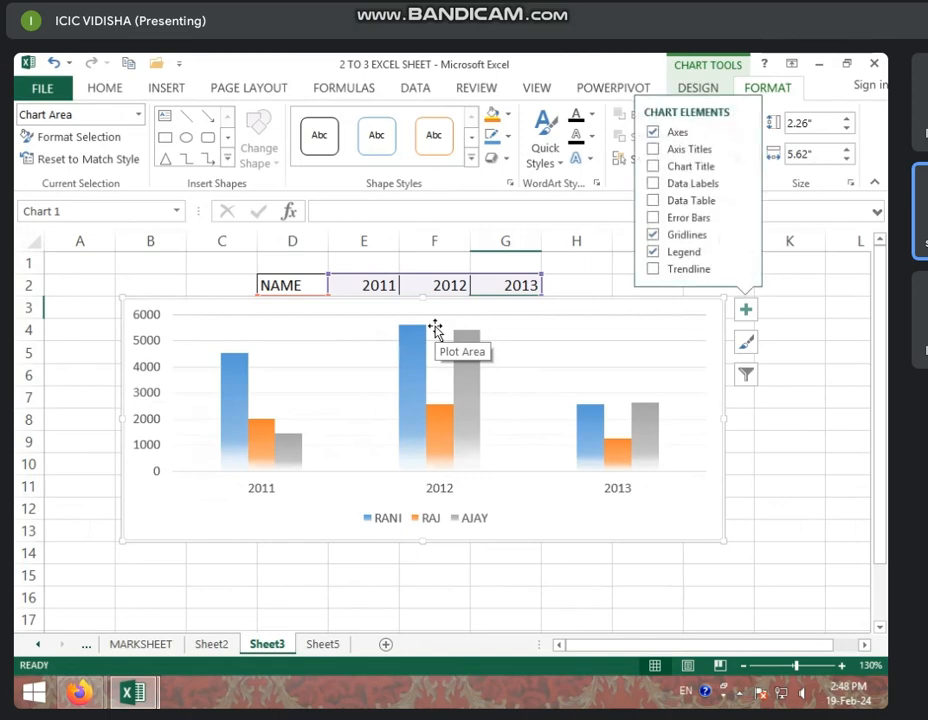
pyautogui.press('ctrl')
pyautogui.click(435, 328)
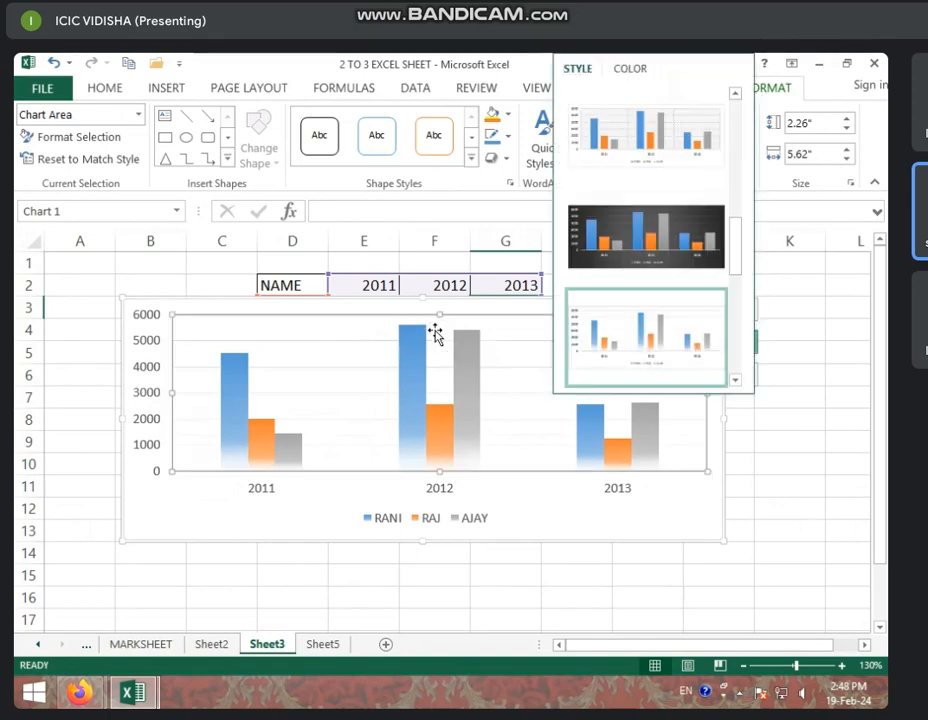
# Step: Undo the title deletion and the chart's last move, and dismiss the chart style choices
pyautogui.click(358, 311)
pyautogui.hotkey('ctrl', 'z')
pyautogui.hotkey('ctrl', 'z')
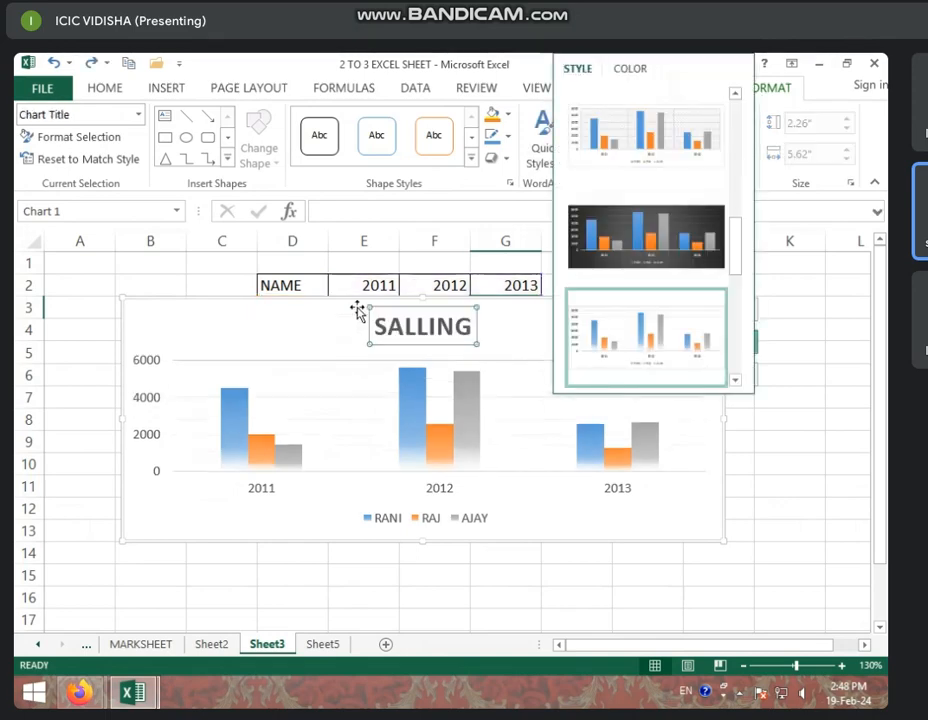
pyautogui.click(405, 398)
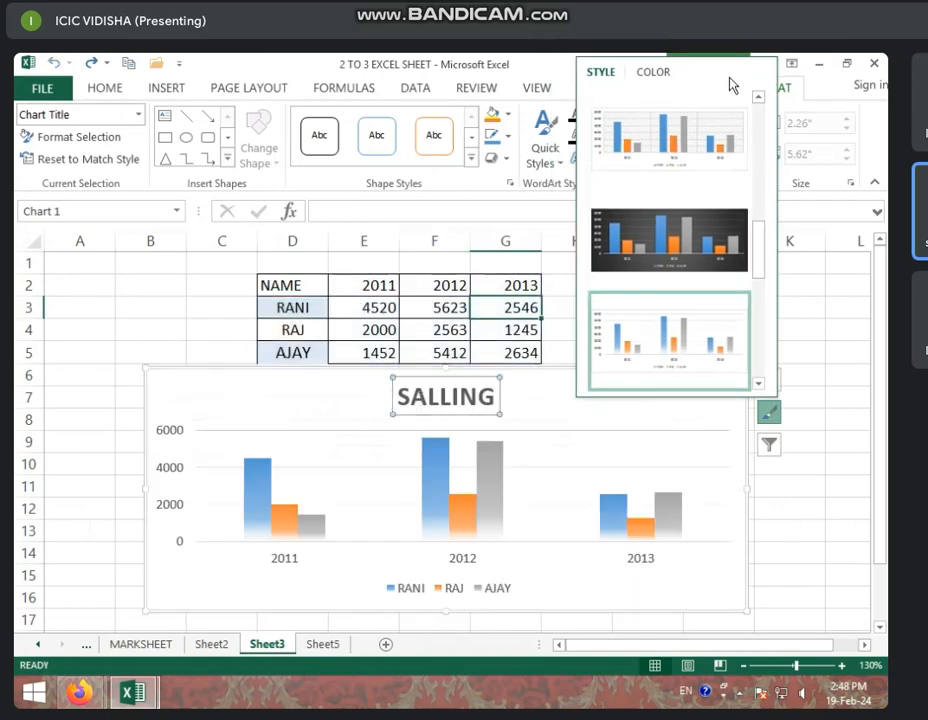
pyautogui.click(760, 98)
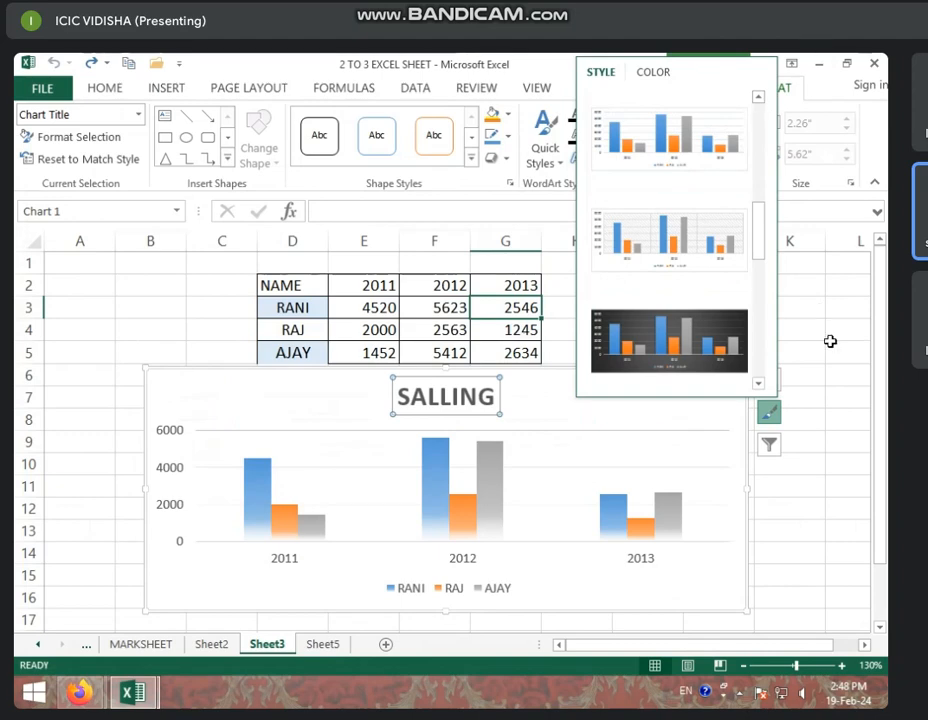
pyautogui.click(828, 339)
# Step: Select the plot area, chart area, gridlines, first data series, title and vertical axis in turn, examining the element name shown for each
pyautogui.click(503, 430)
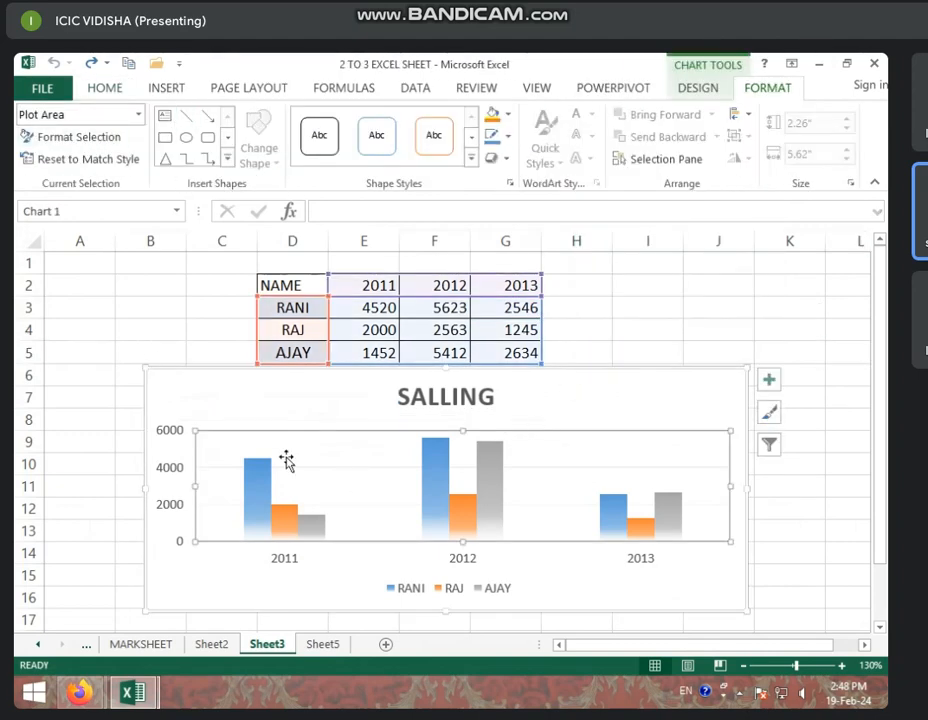
pyautogui.click(563, 366)
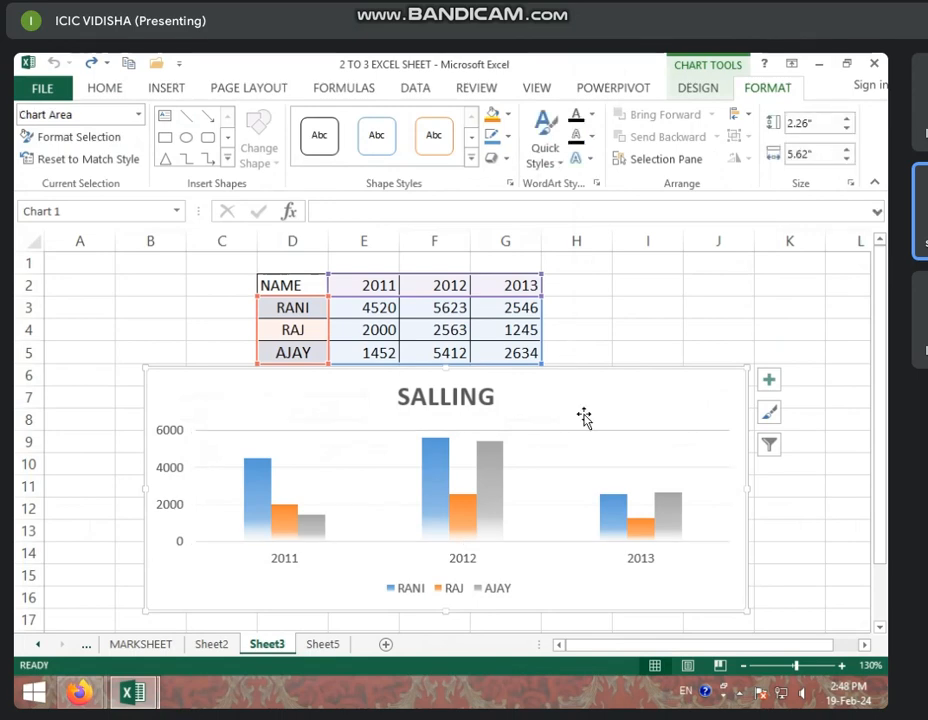
pyautogui.click(331, 469)
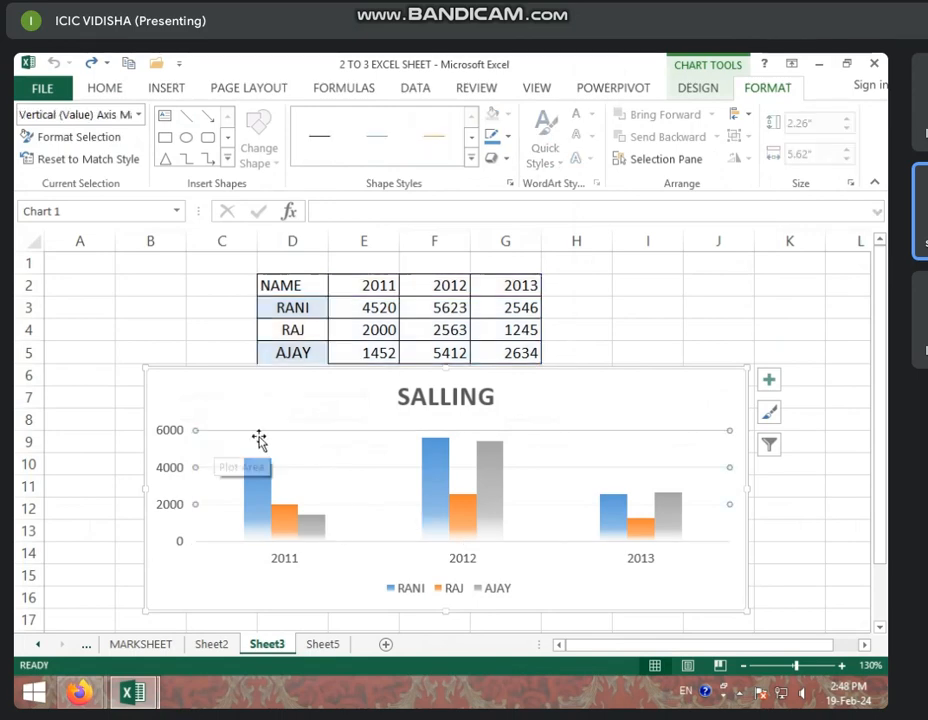
pyautogui.click(440, 462)
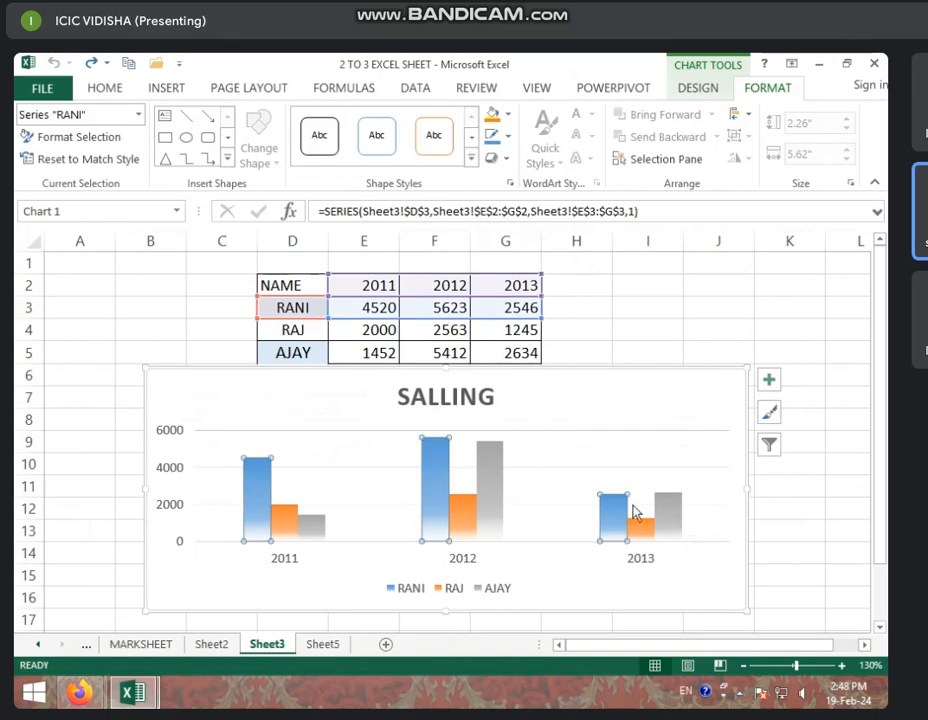
pyautogui.click(592, 477)
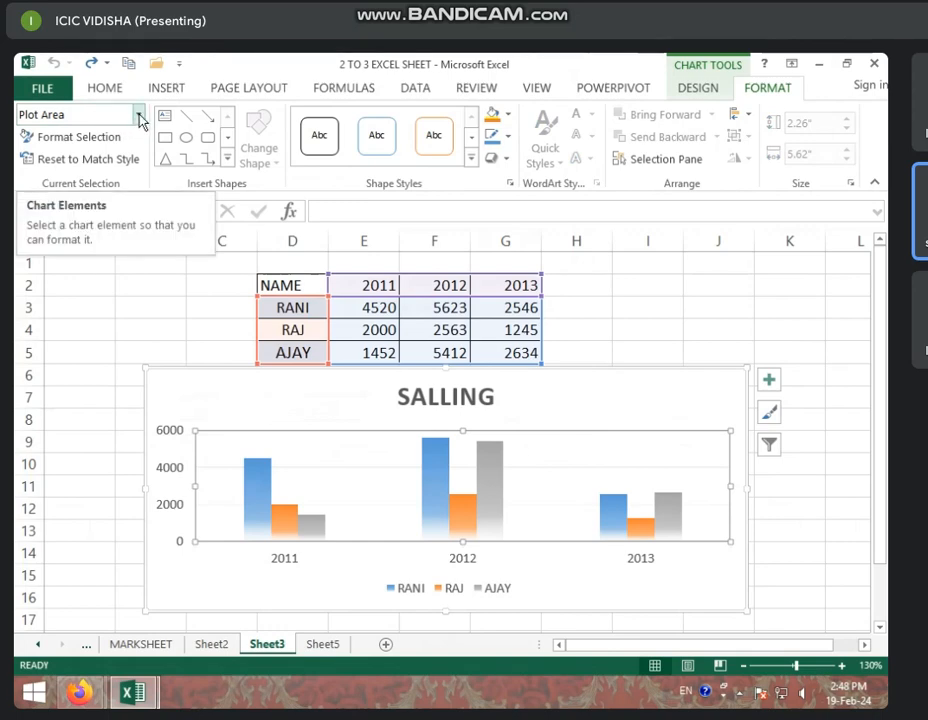
pyautogui.click(421, 399)
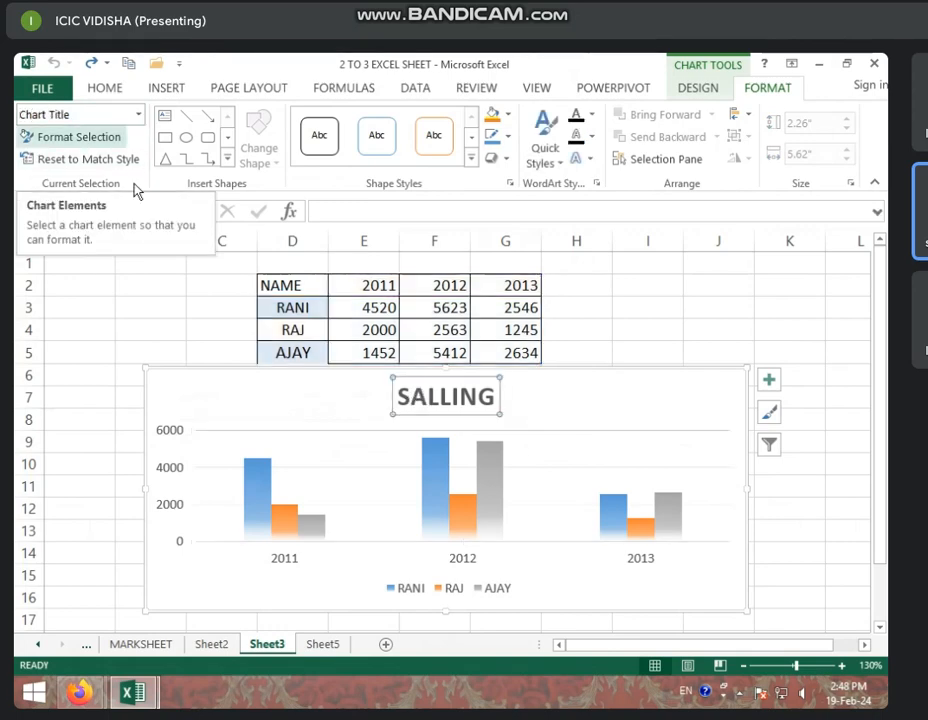
pyautogui.click(257, 476)
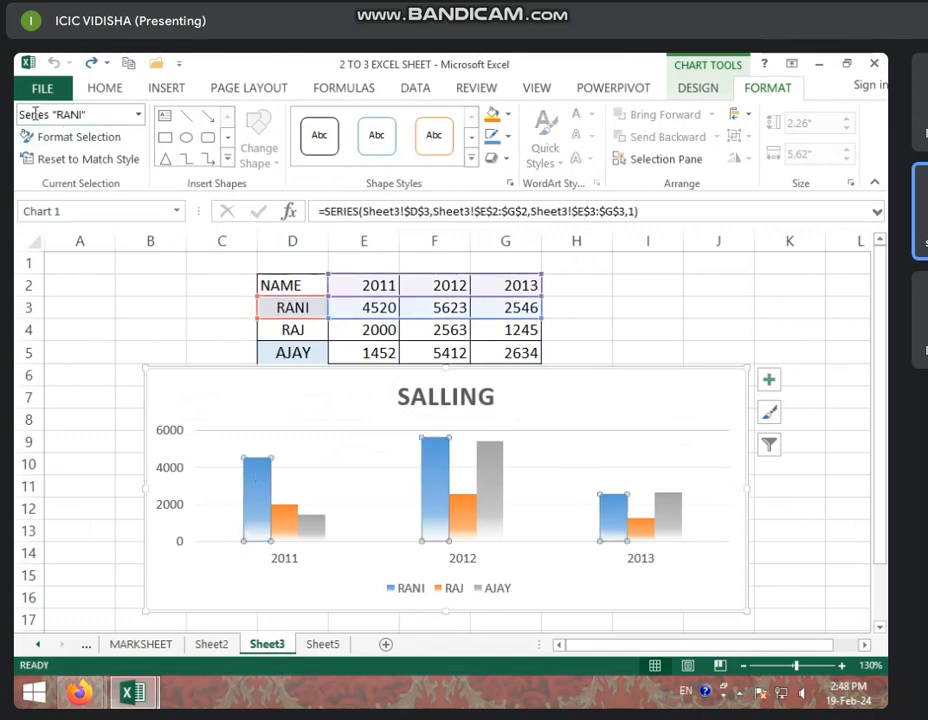
pyautogui.click(353, 452)
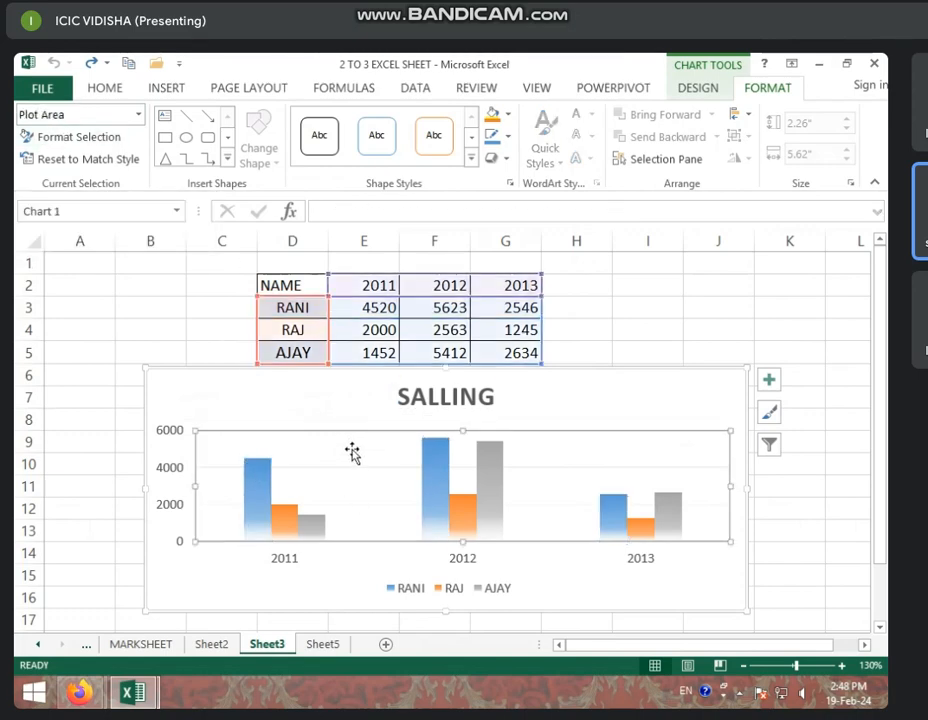
pyautogui.click(643, 400)
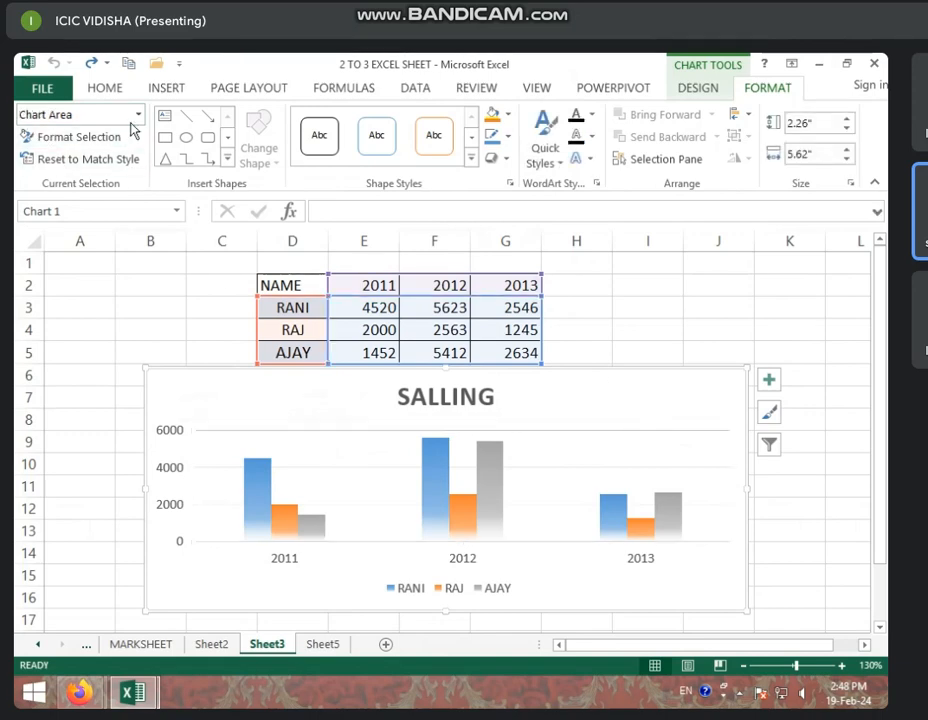
pyautogui.click(184, 467)
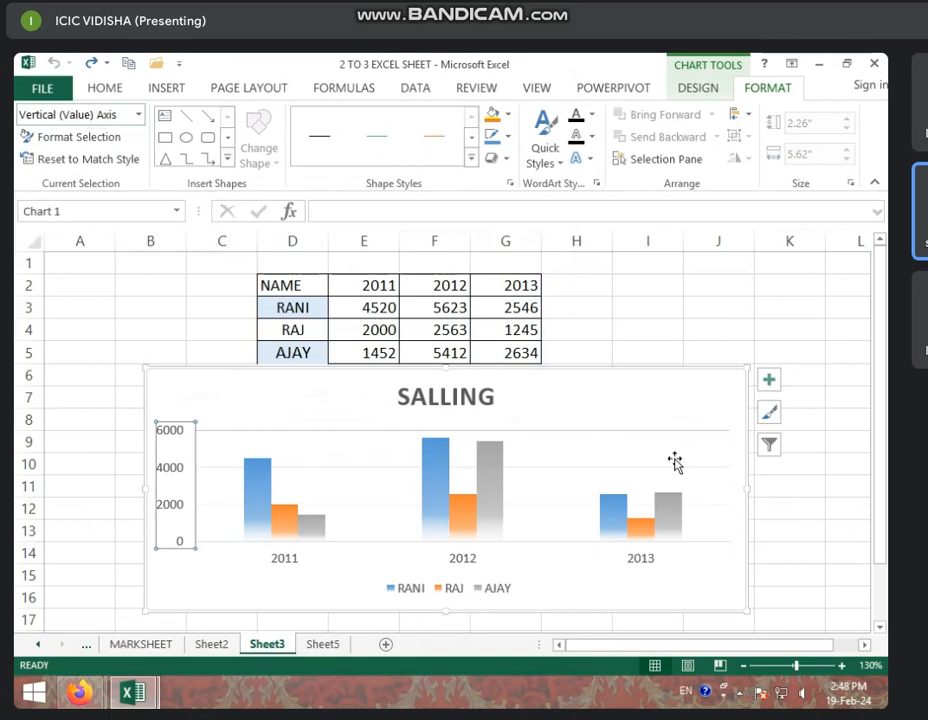
# Step: Select the legend from the chart element list and apply a solid grey shape style to it
pyautogui.click(138, 114)
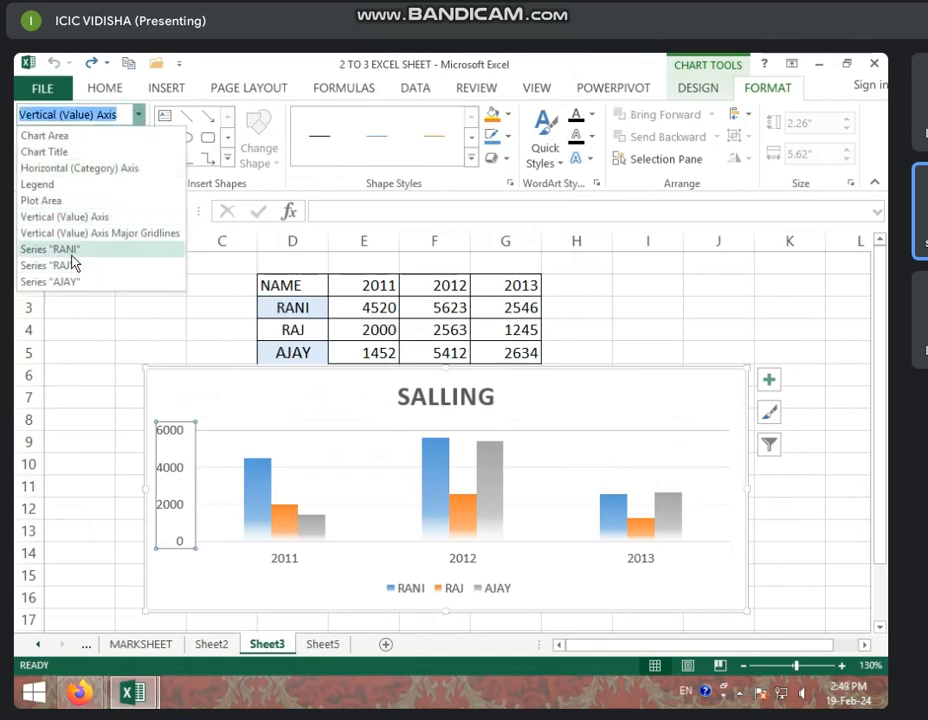
pyautogui.click(55, 187)
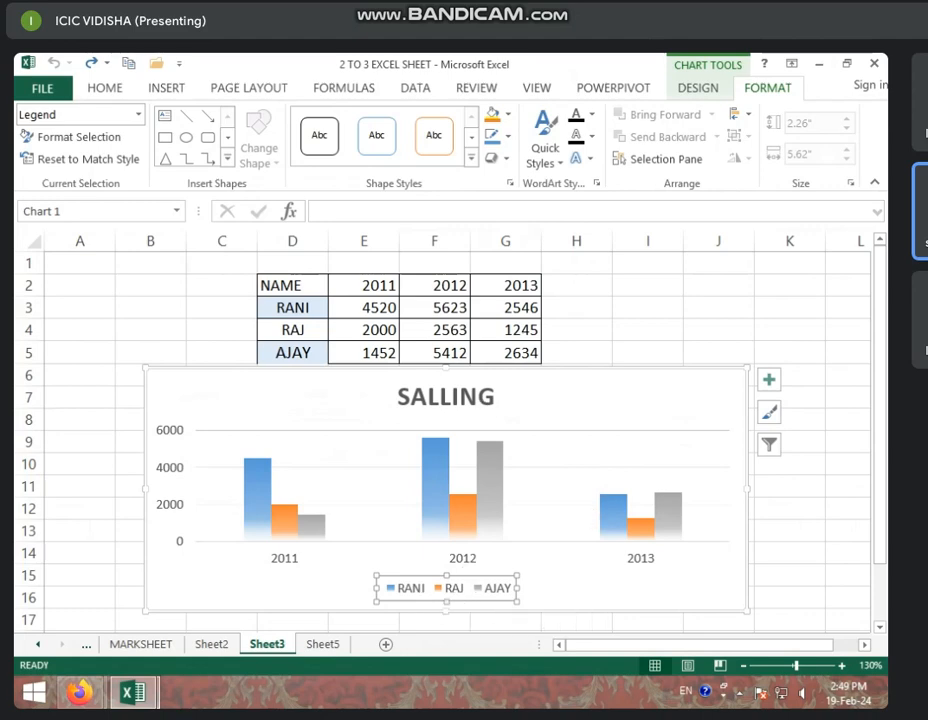
pyautogui.click(470, 158)
pyautogui.click(497, 257)
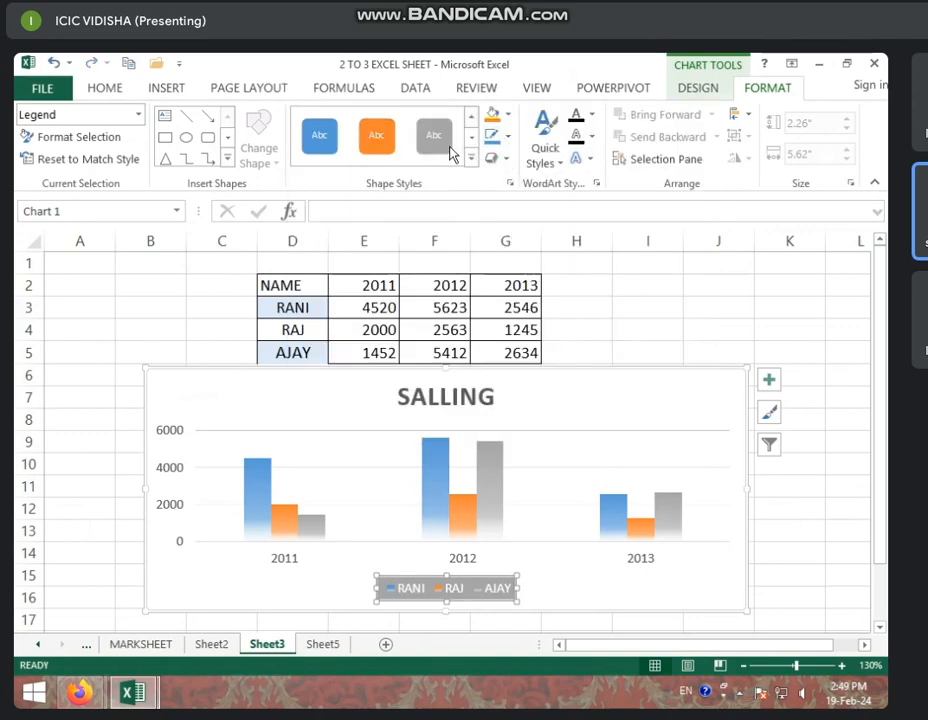
# Step: Select the chart area and set its shape outline to the standard yellow colour
pyautogui.click(580, 404)
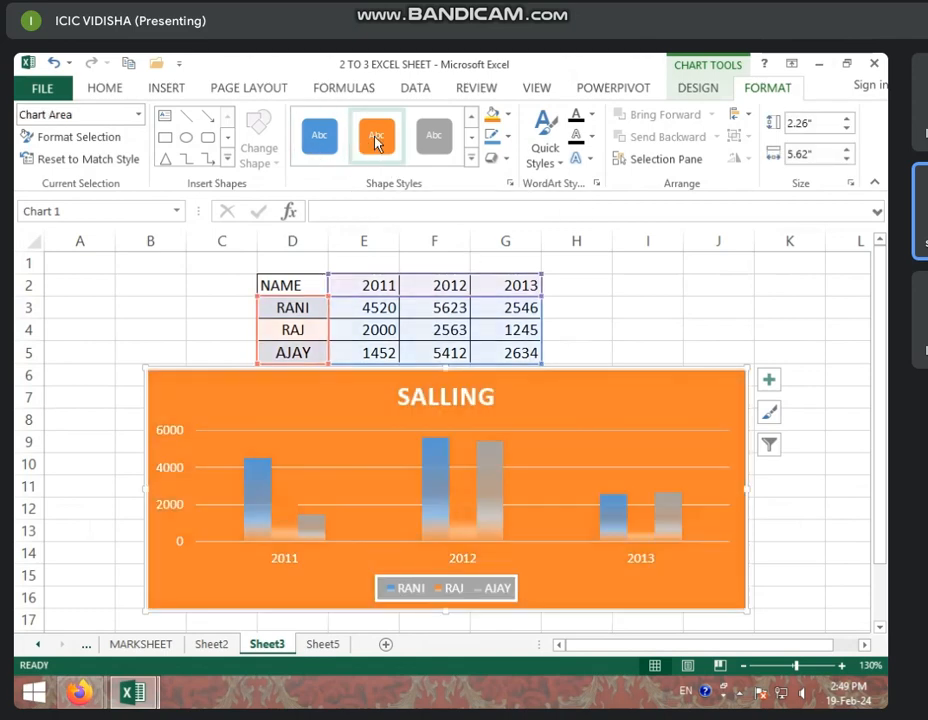
pyautogui.click(511, 137)
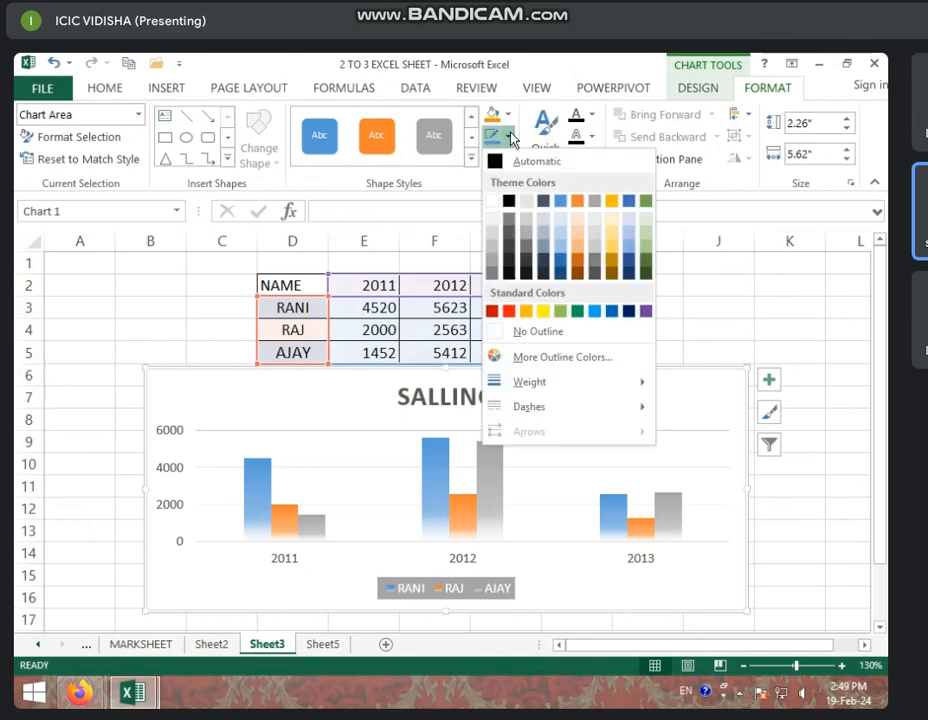
pyautogui.click(545, 312)
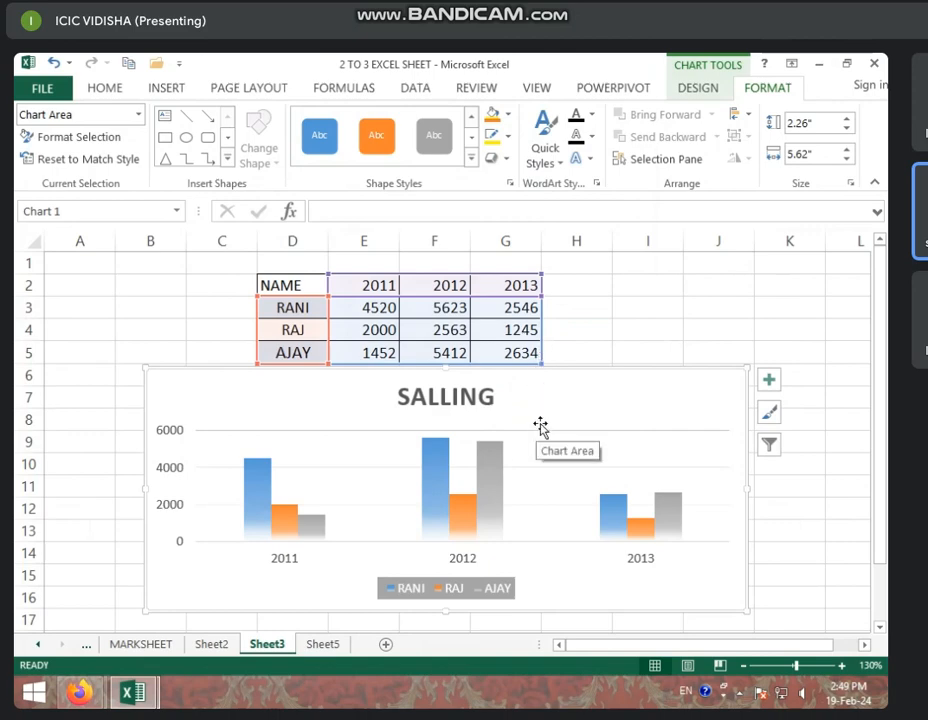
# Step: Open the chart area's fill options and try solid, gradient, picture or texture and pattern fills before choosing Automatic
pyautogui.click(62, 148)
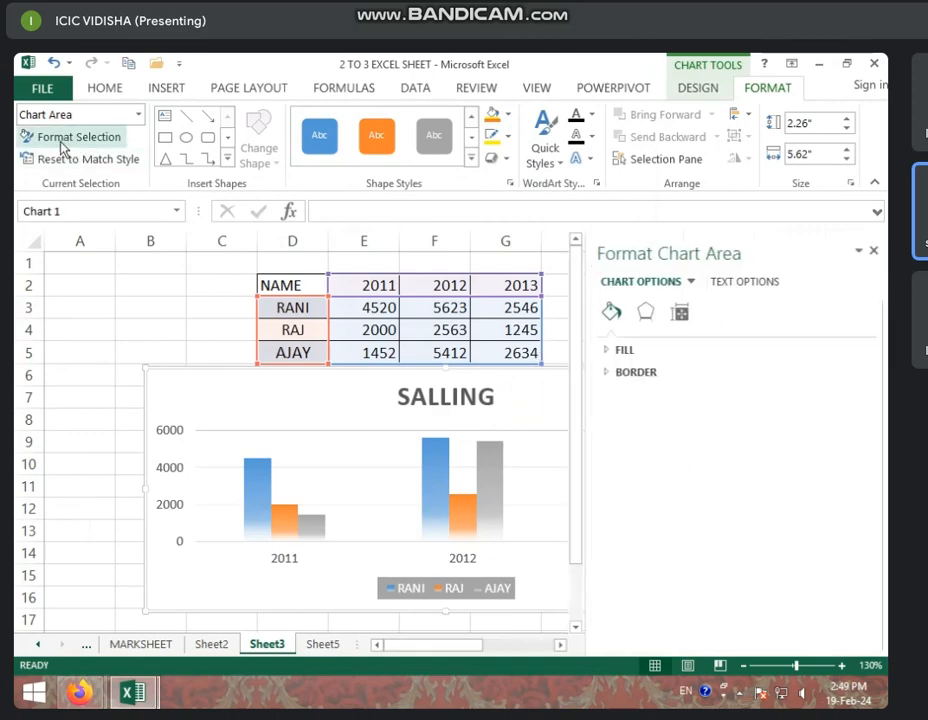
pyautogui.click(663, 355)
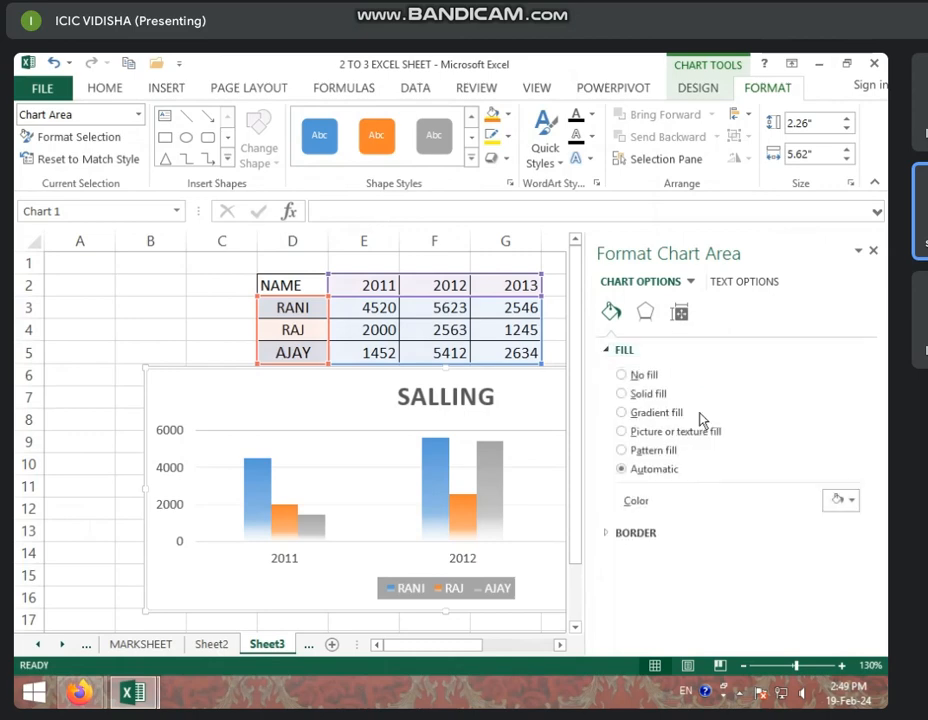
pyautogui.click(650, 393)
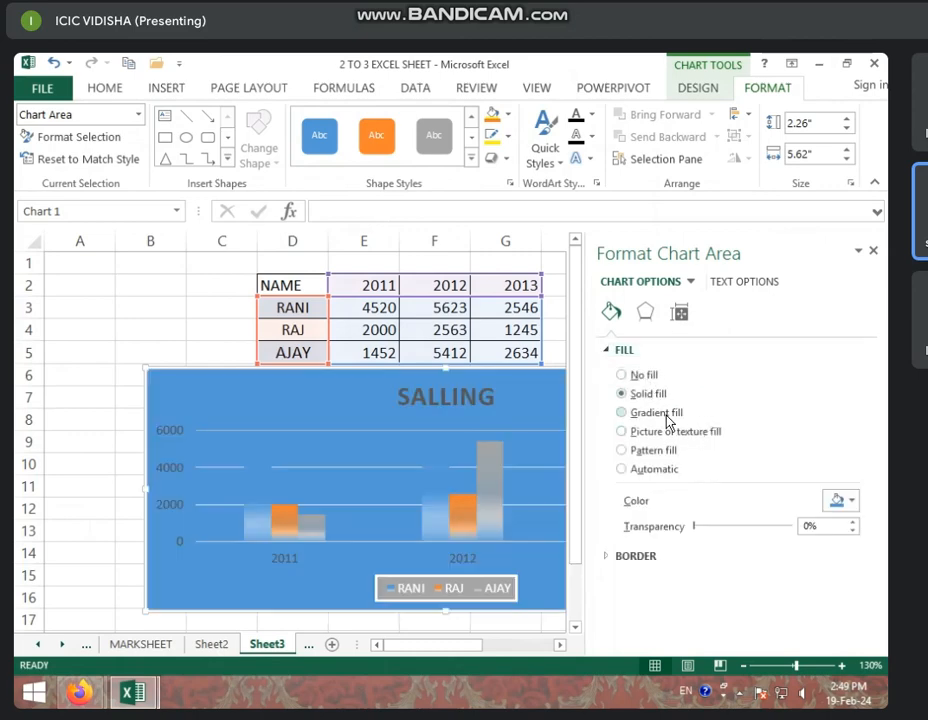
pyautogui.click(666, 414)
pyautogui.click(674, 433)
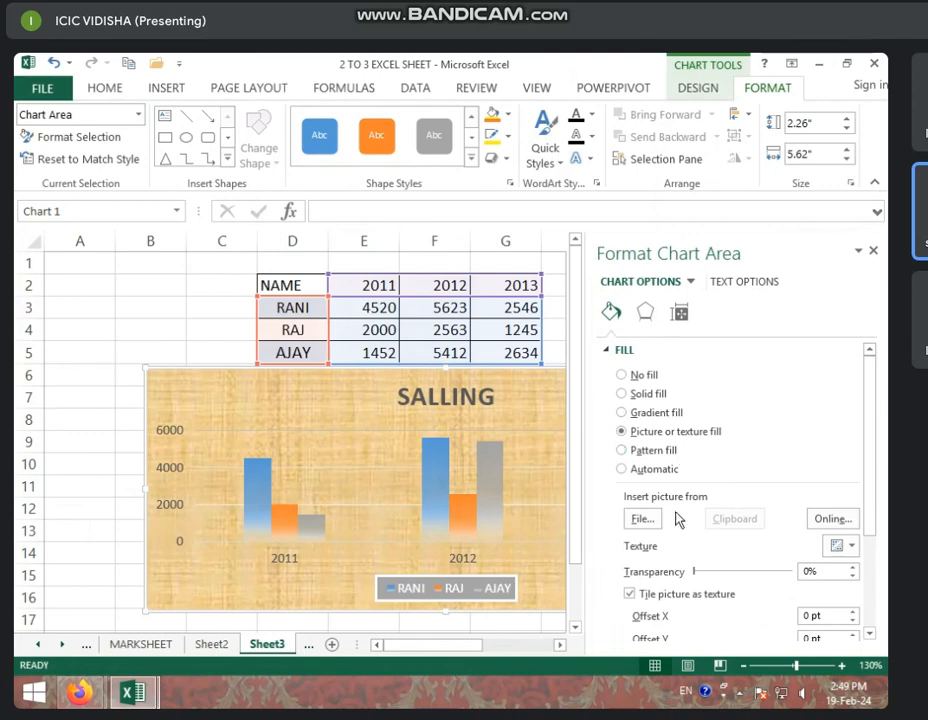
pyautogui.click(645, 455)
pyautogui.click(647, 471)
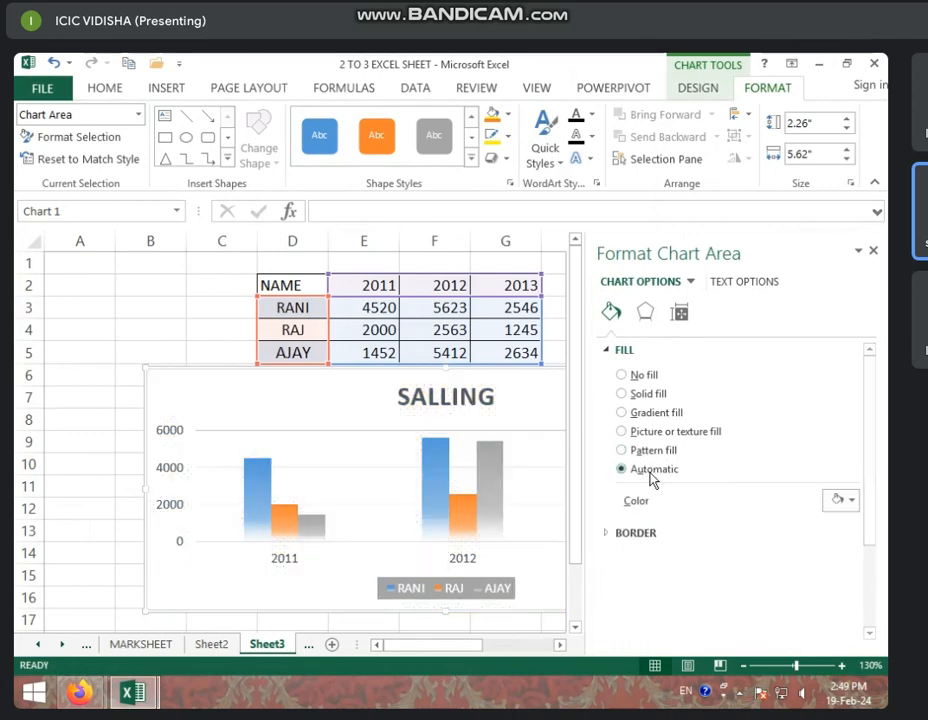
# Step: Fill the chart area with the lightest orange theme colour and close the formatting options
pyautogui.click(852, 502)
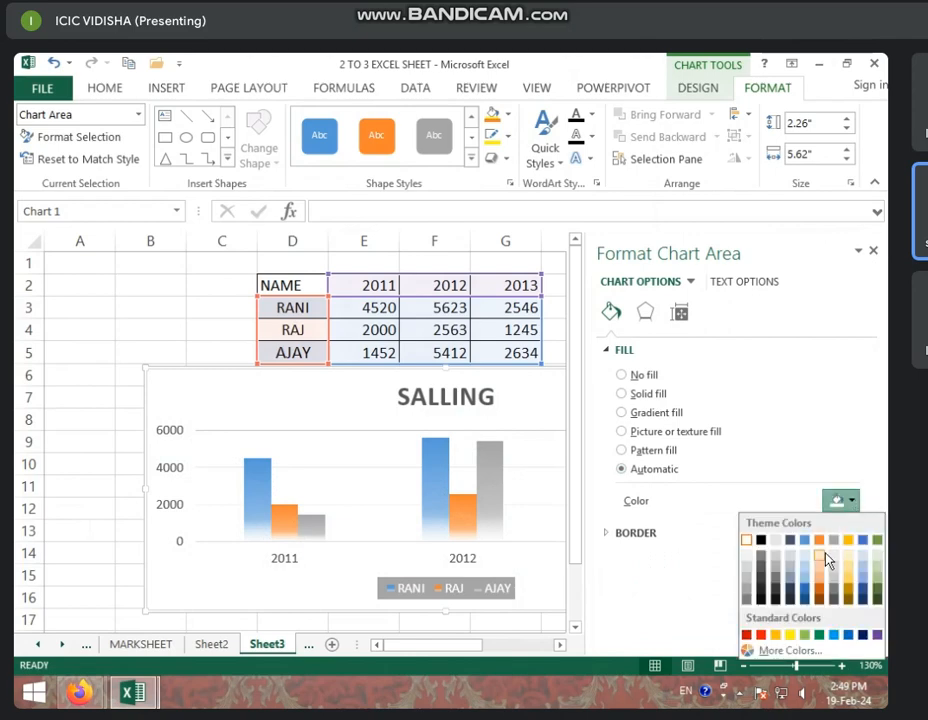
pyautogui.click(824, 554)
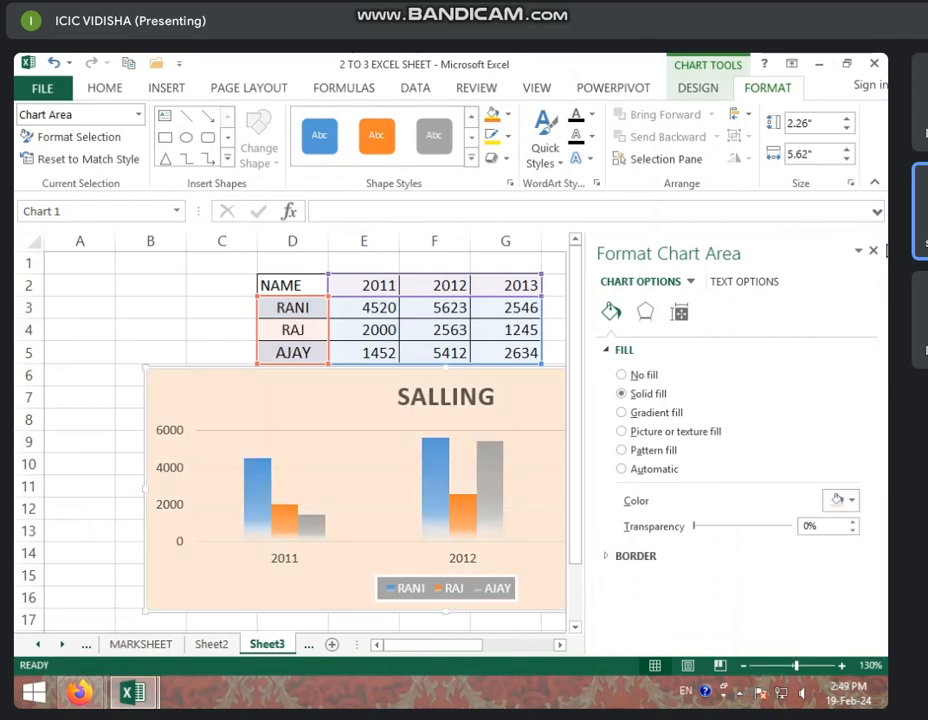
pyautogui.click(874, 250)
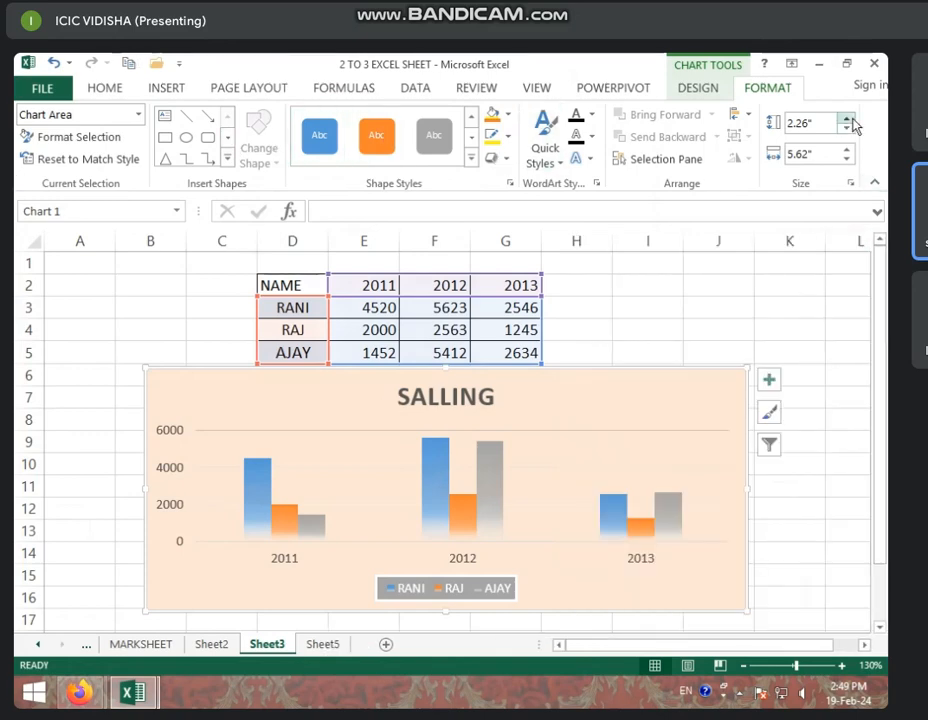
# Step: Reset the SALLING chart's formatting to match its style and delete the whole chart from Sheet3
pyautogui.click(88, 161)
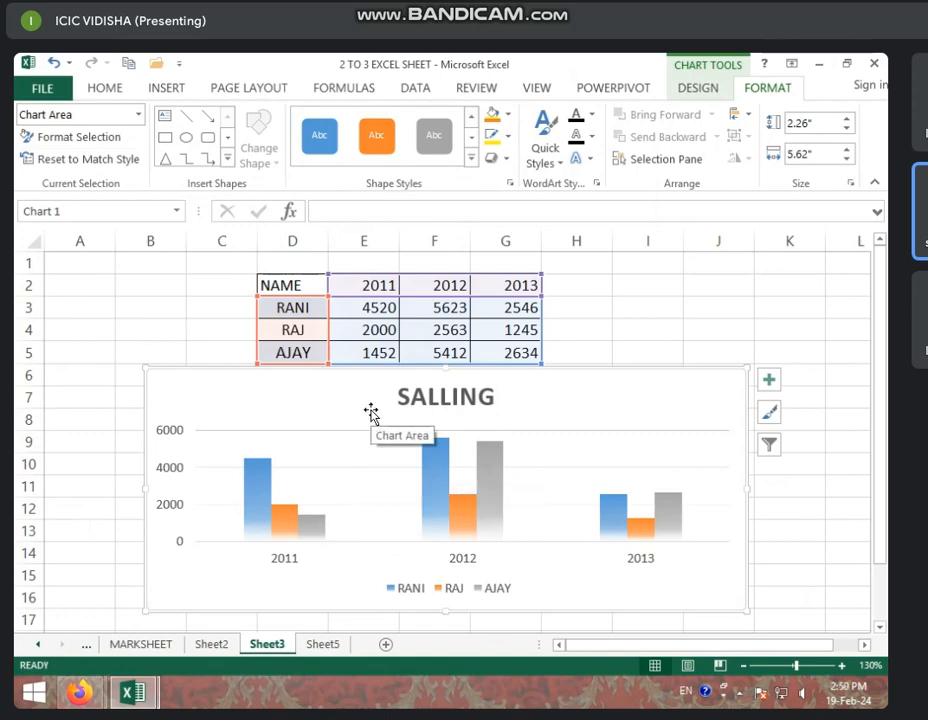
pyautogui.click(168, 90)
pyautogui.click(231, 353)
pyautogui.click(220, 390)
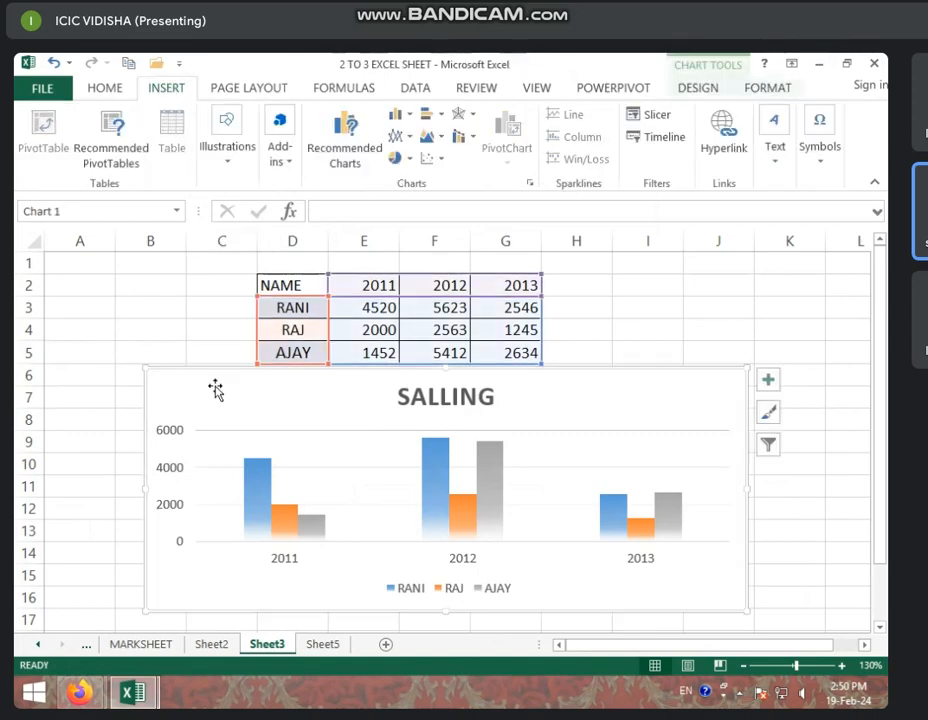
pyautogui.press('Delete')
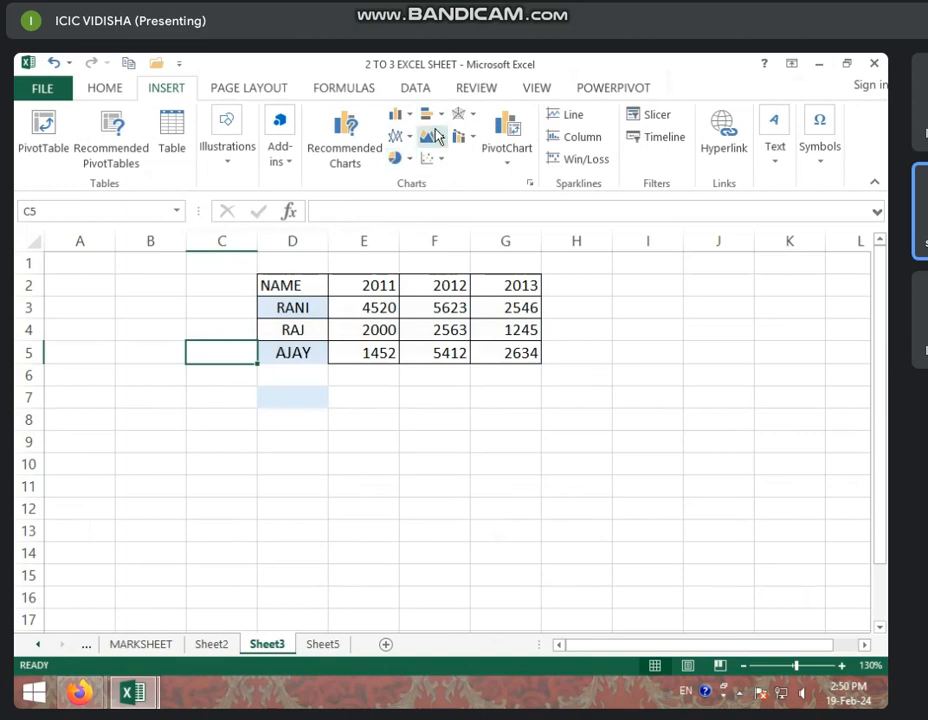
# Step: Browse the recommended charts and the Column, Line, Pie and Bar types in the full chart list, and cancel without inserting
pyautogui.click(350, 141)
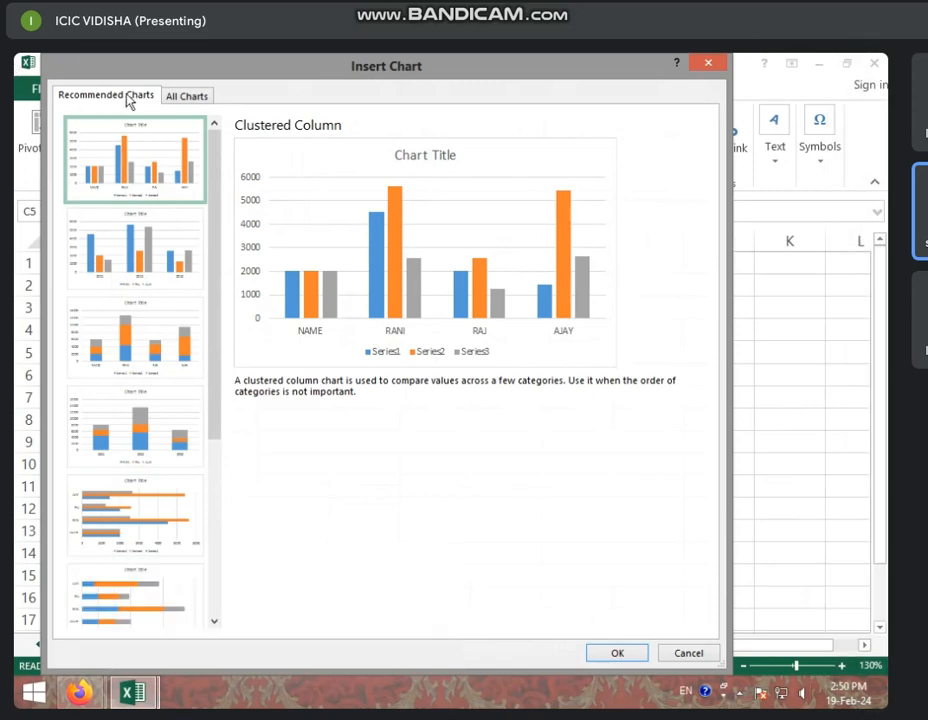
pyautogui.click(177, 99)
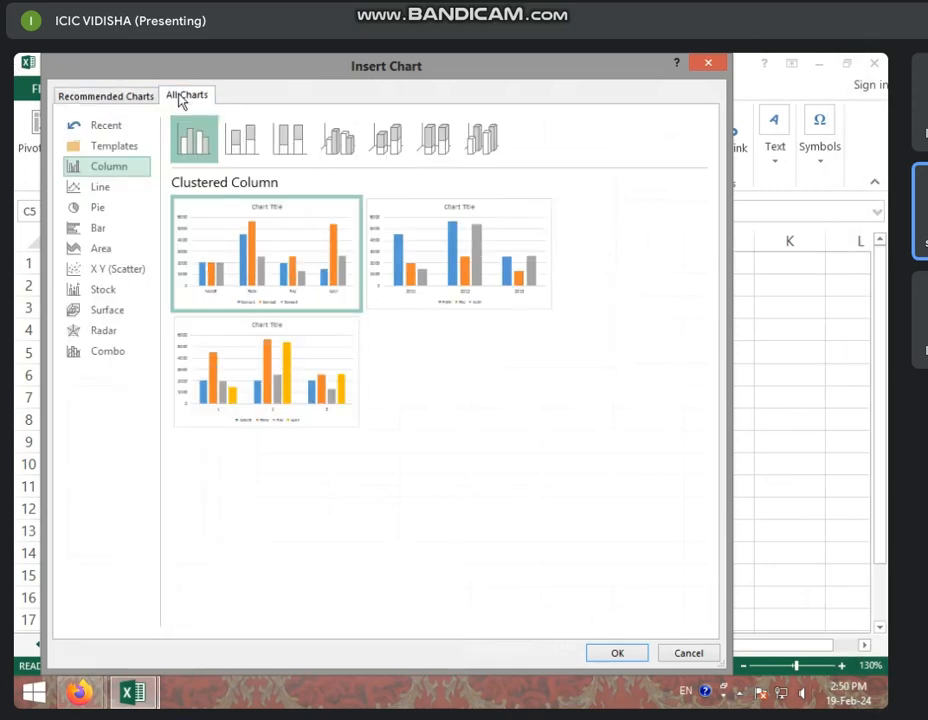
pyautogui.click(104, 188)
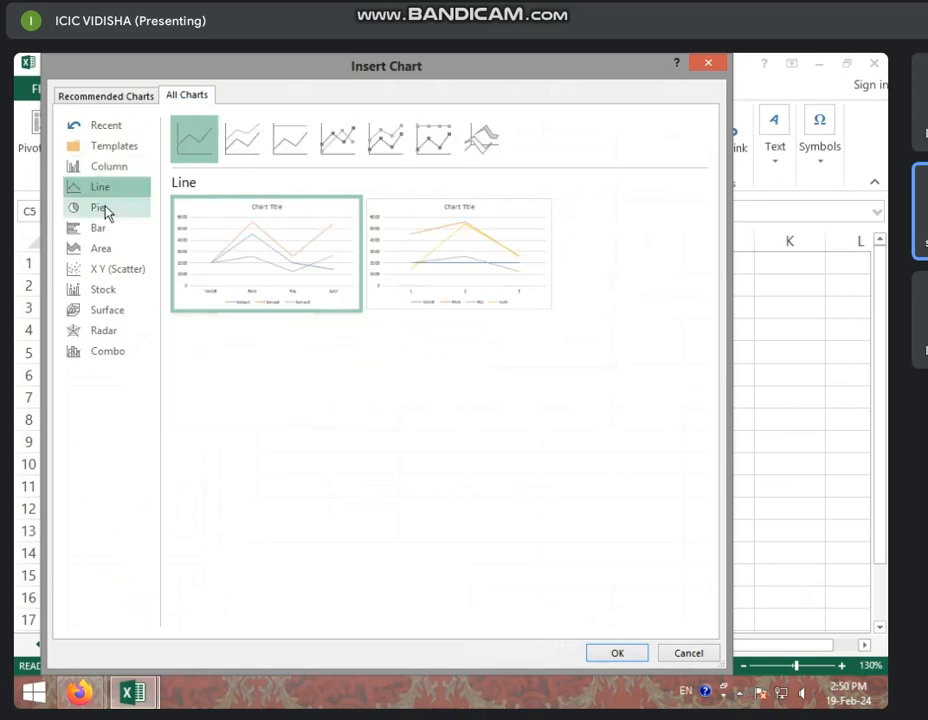
pyautogui.click(106, 208)
pyautogui.click(106, 229)
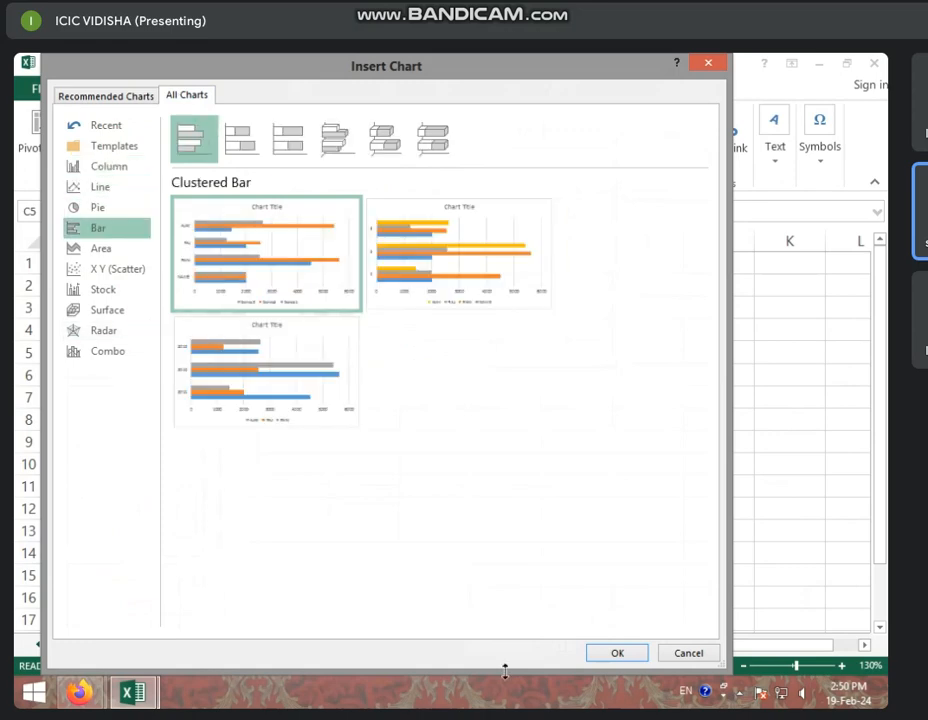
pyautogui.click(689, 655)
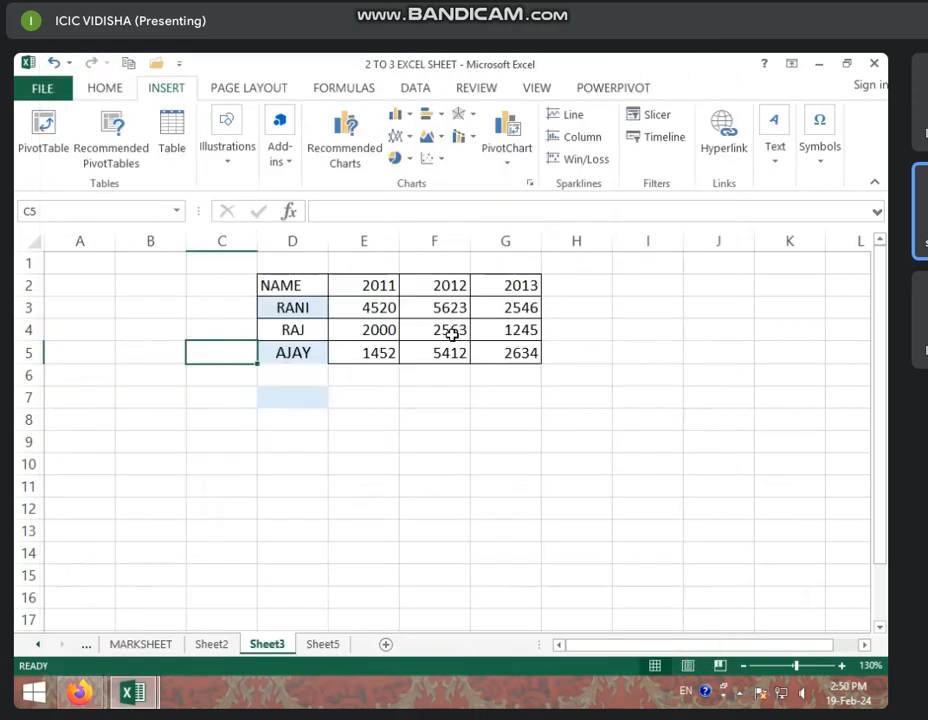
# Step: Select the table D2:G5 and preview the column, bar, stock, surface, radar and line chart types on it
pyautogui.moveTo(290, 277); pyautogui.dragTo(512, 352)
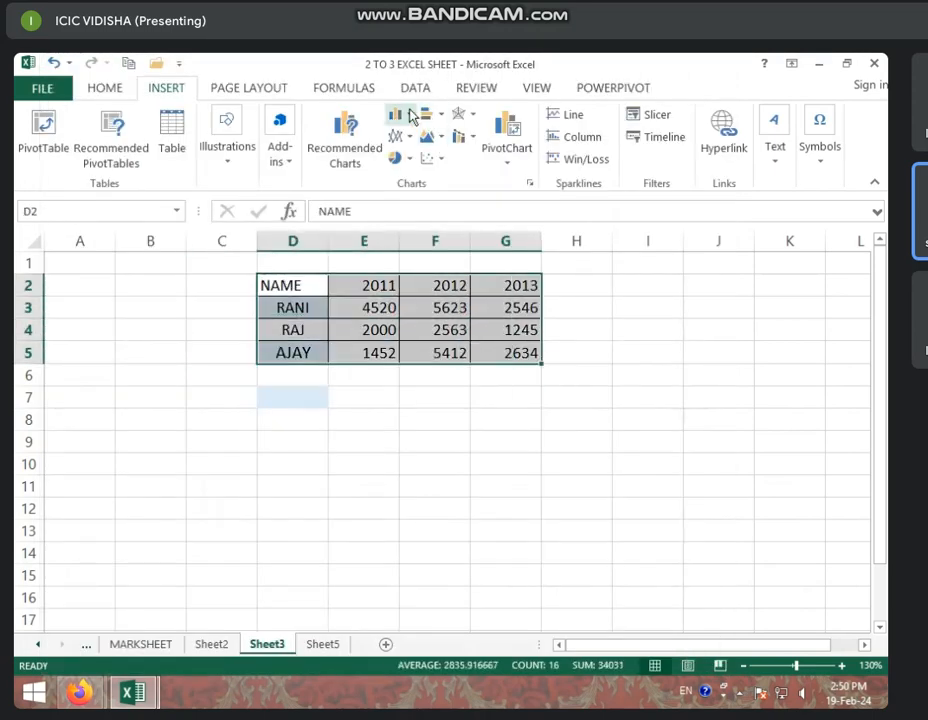
pyautogui.click(408, 116)
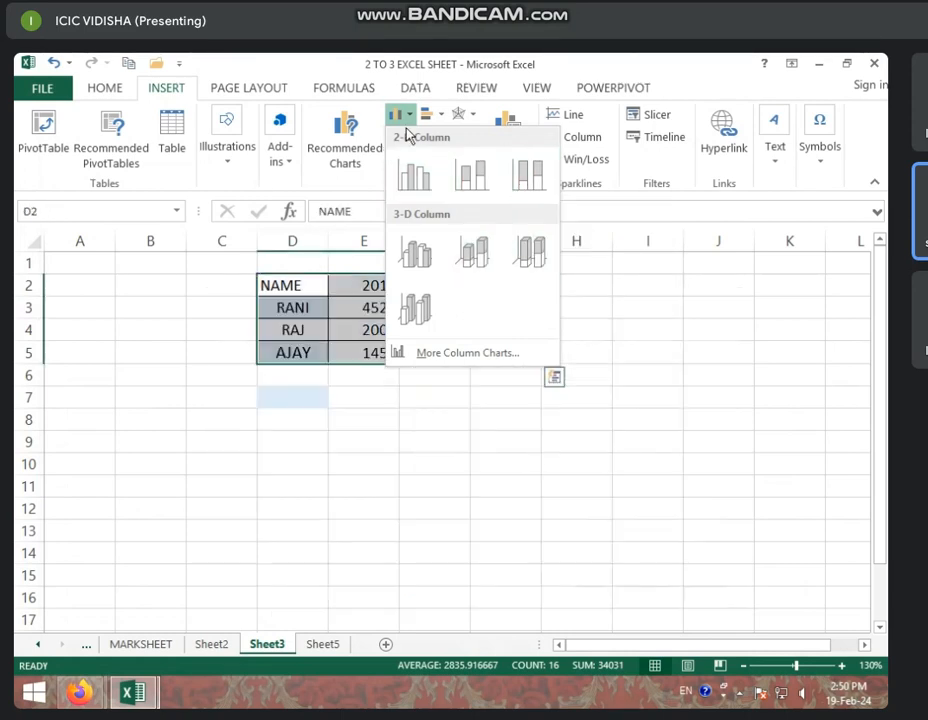
pyautogui.click(441, 115)
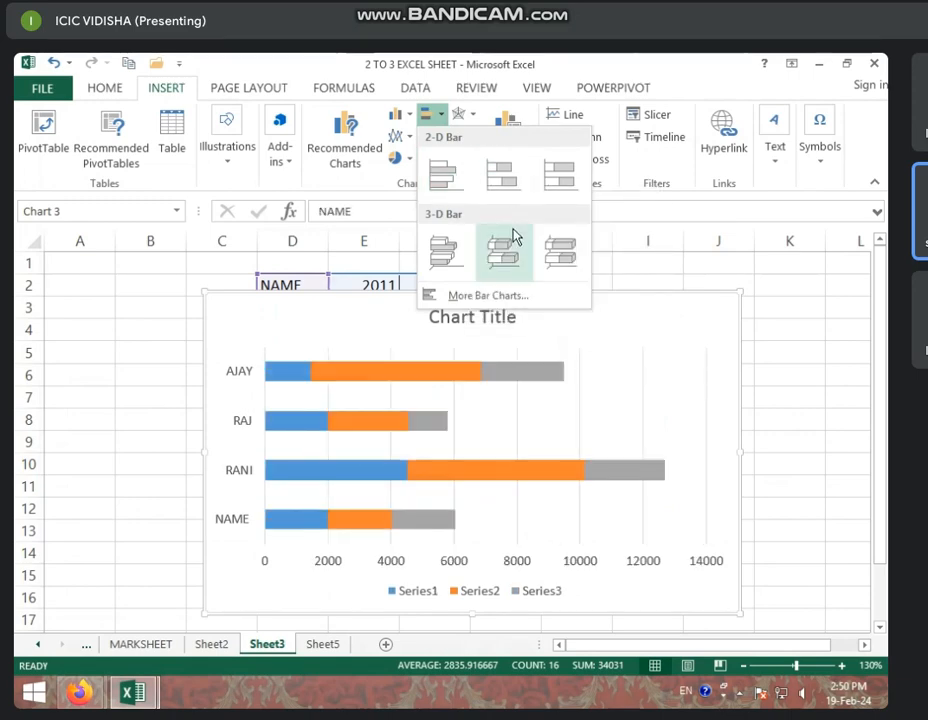
pyautogui.click(465, 114)
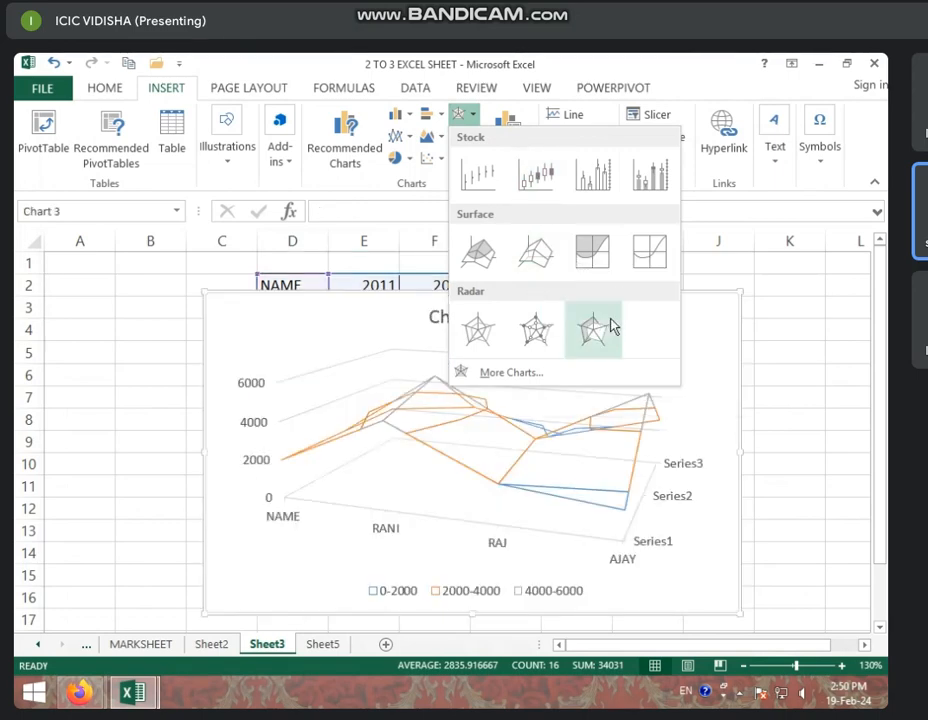
pyautogui.click(409, 138)
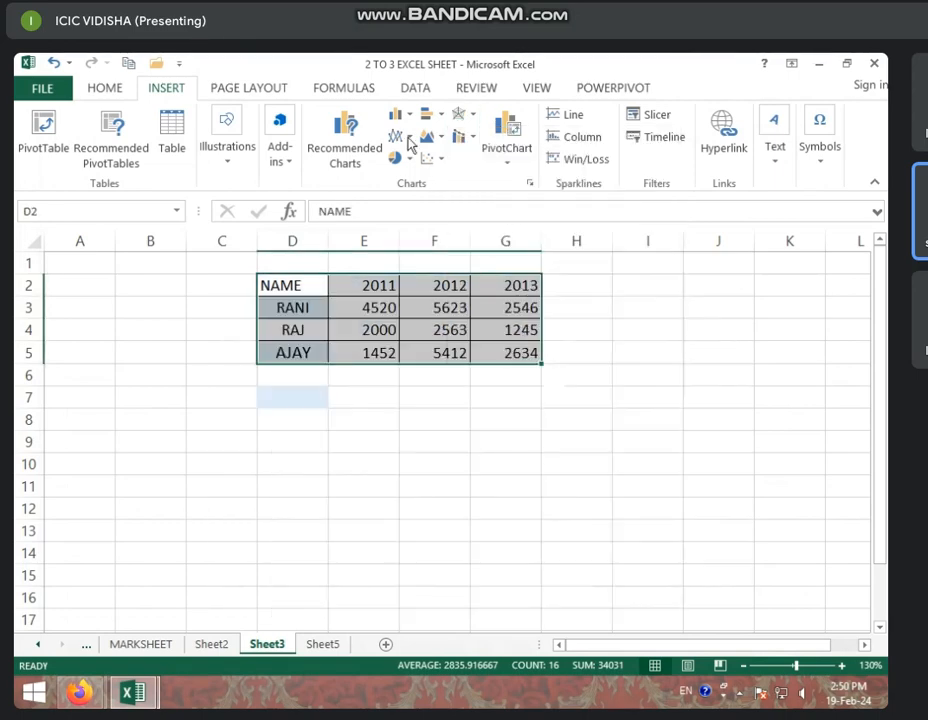
pyautogui.click(405, 138)
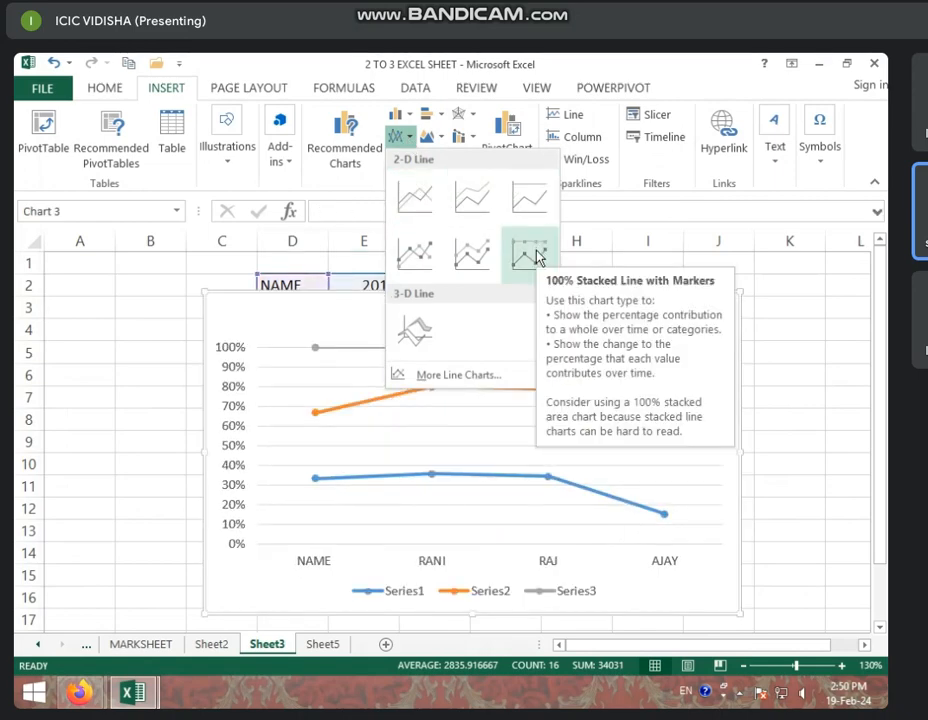
pyautogui.click(443, 138)
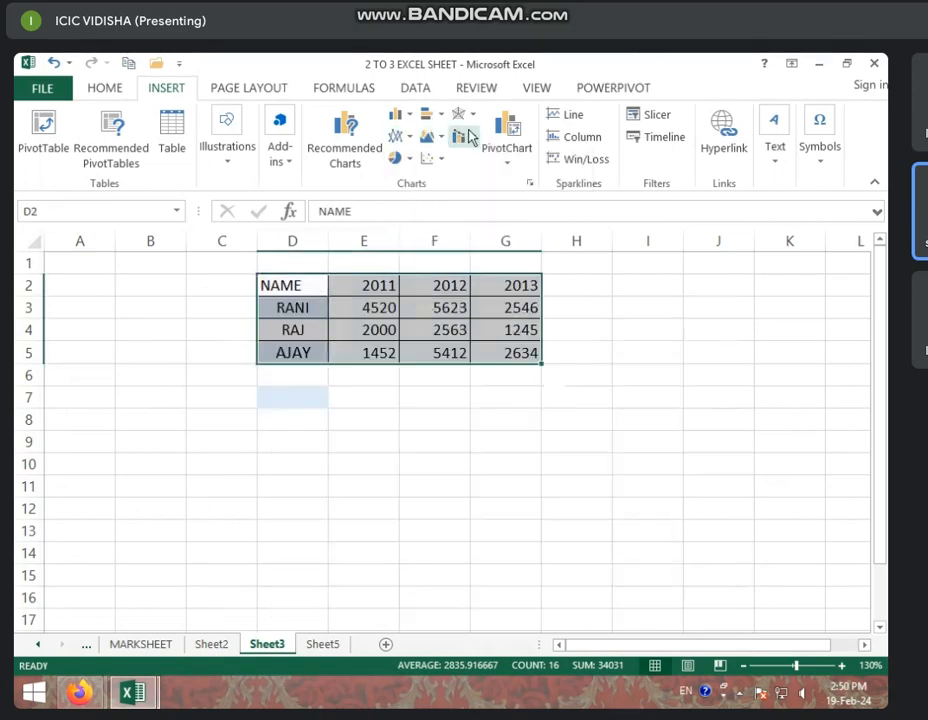
# Step: Insert a Clustered Column - Line combo chart from D2:G5 and view its format and design tools
pyautogui.click(458, 137)
pyautogui.click(500, 203)
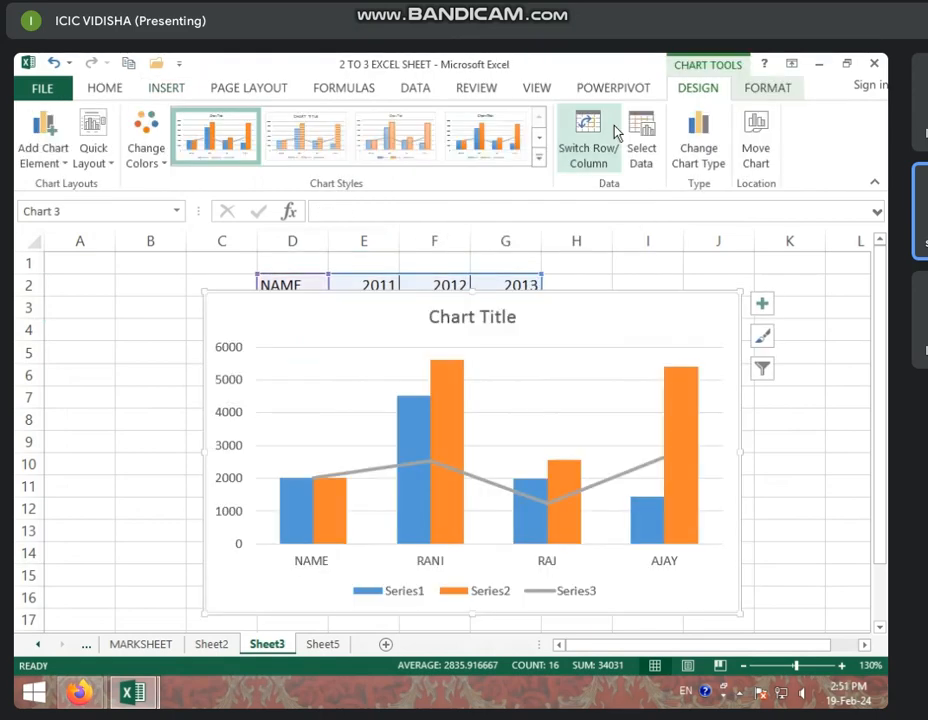
pyautogui.click(767, 90)
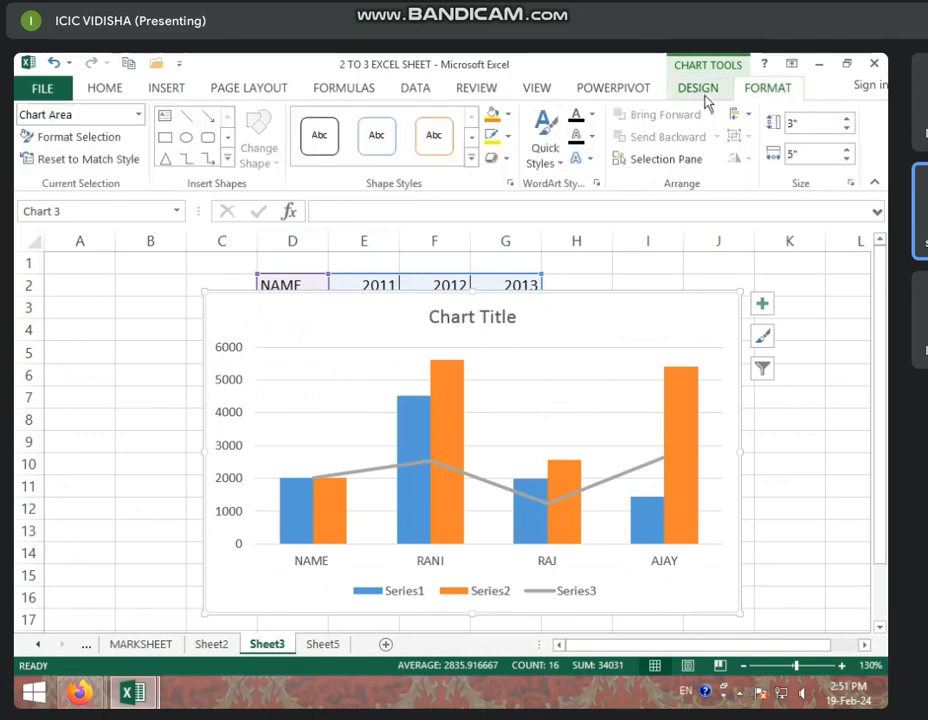
pyautogui.click(699, 88)
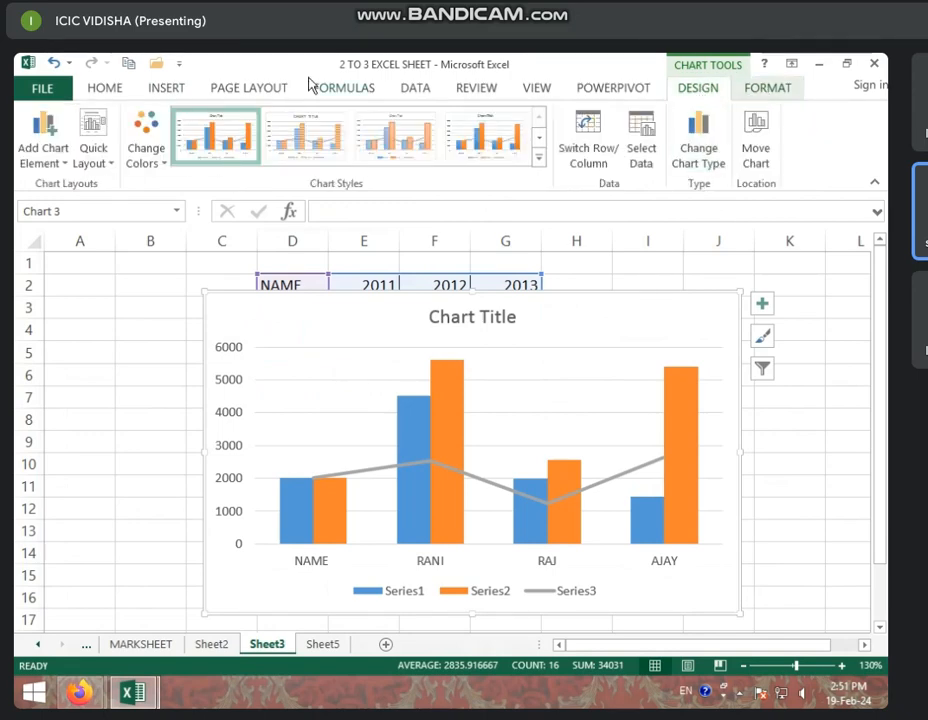
# Step: View all available chart types for the combo chart, cancel the type change and delete the chart from Sheet3
pyautogui.click(170, 87)
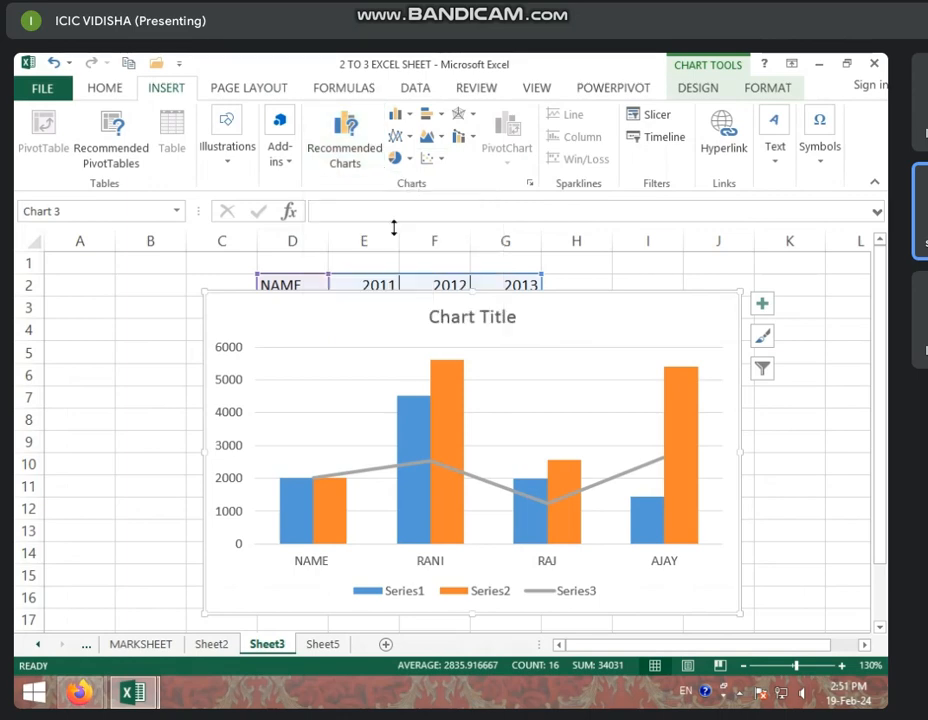
pyautogui.click(343, 135)
pyautogui.click(184, 97)
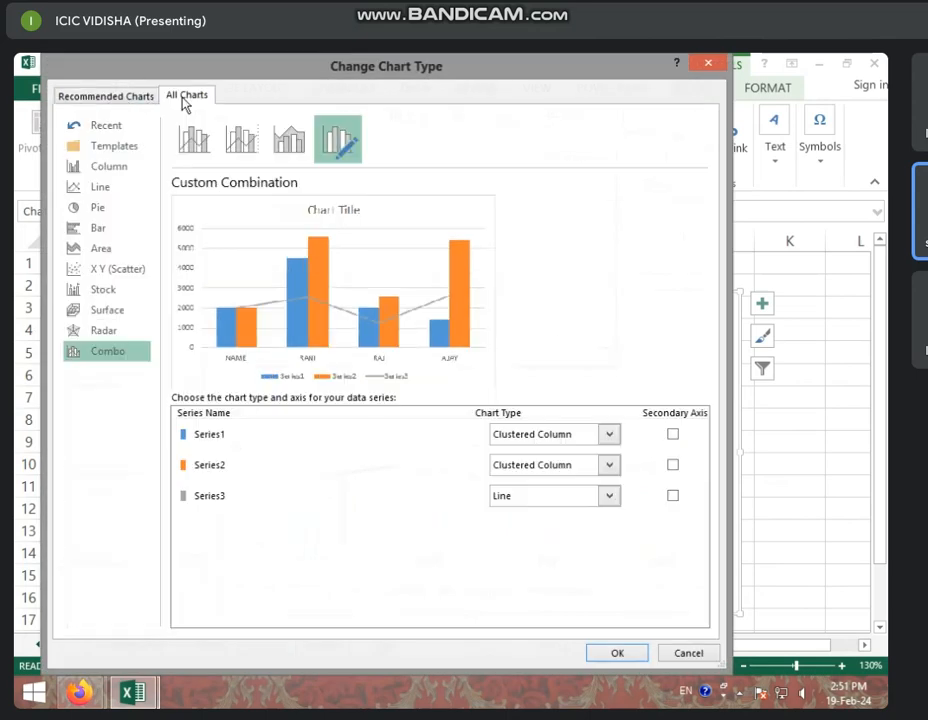
pyautogui.click(687, 655)
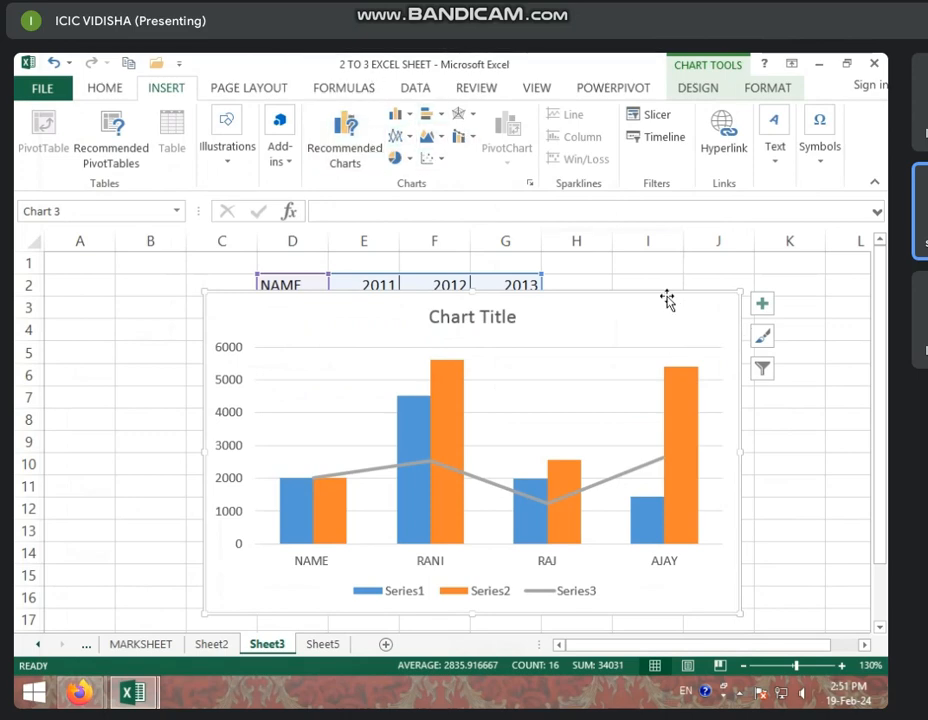
pyautogui.press('Delete')
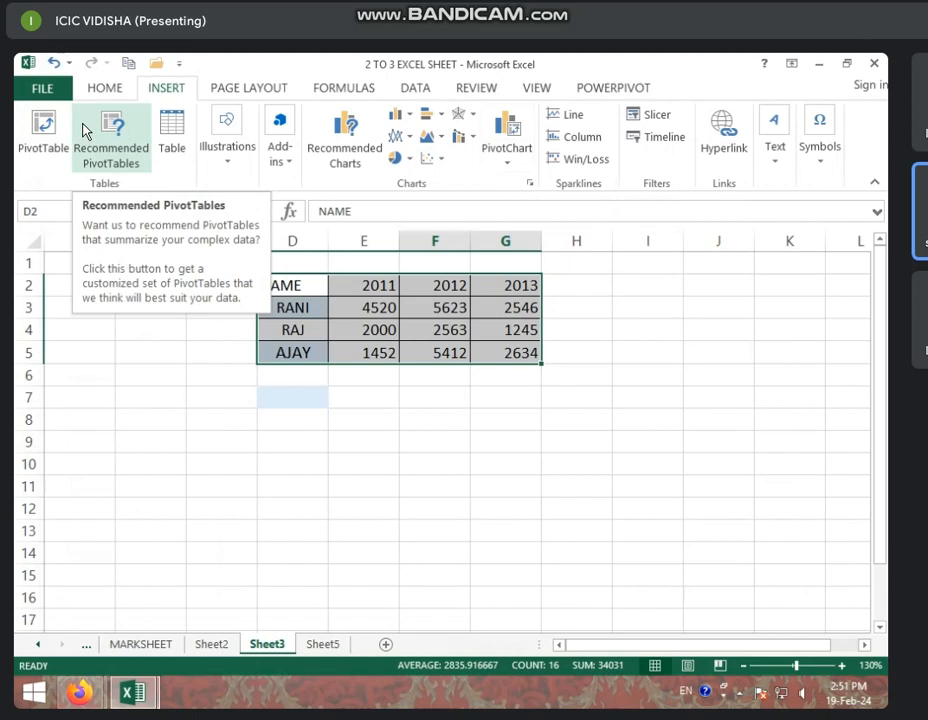
# Step: View the PivotChart options, and highlight the entries under NAME, 2011, 2012 and 2013 one column at a time
pyautogui.click(508, 165)
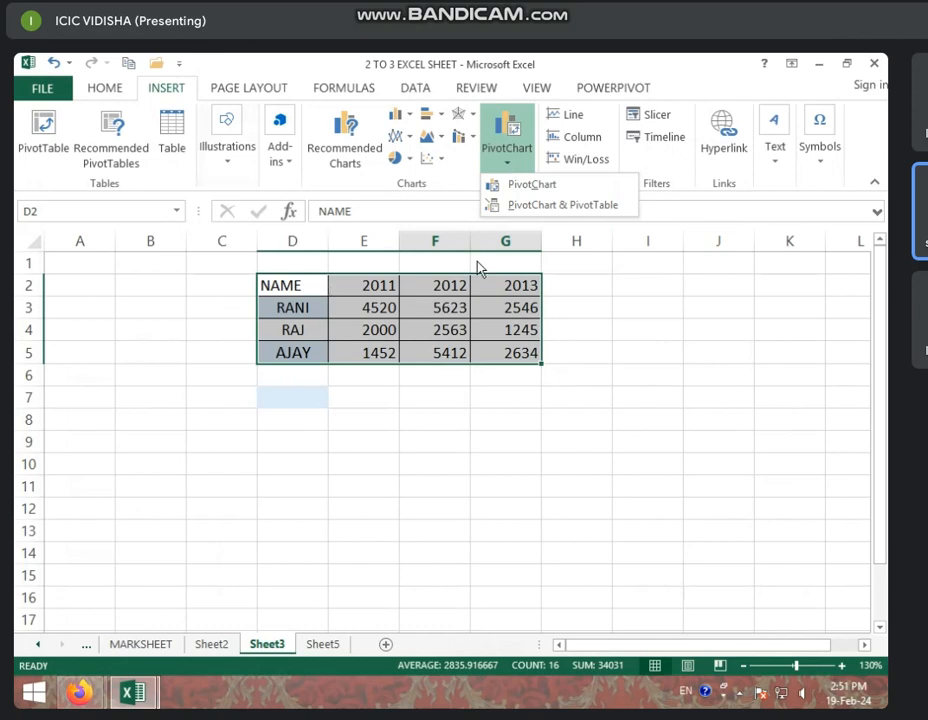
pyautogui.click(408, 320)
pyautogui.click(287, 308)
pyautogui.moveTo(287, 308); pyautogui.dragTo(272, 531)
pyautogui.click(388, 332)
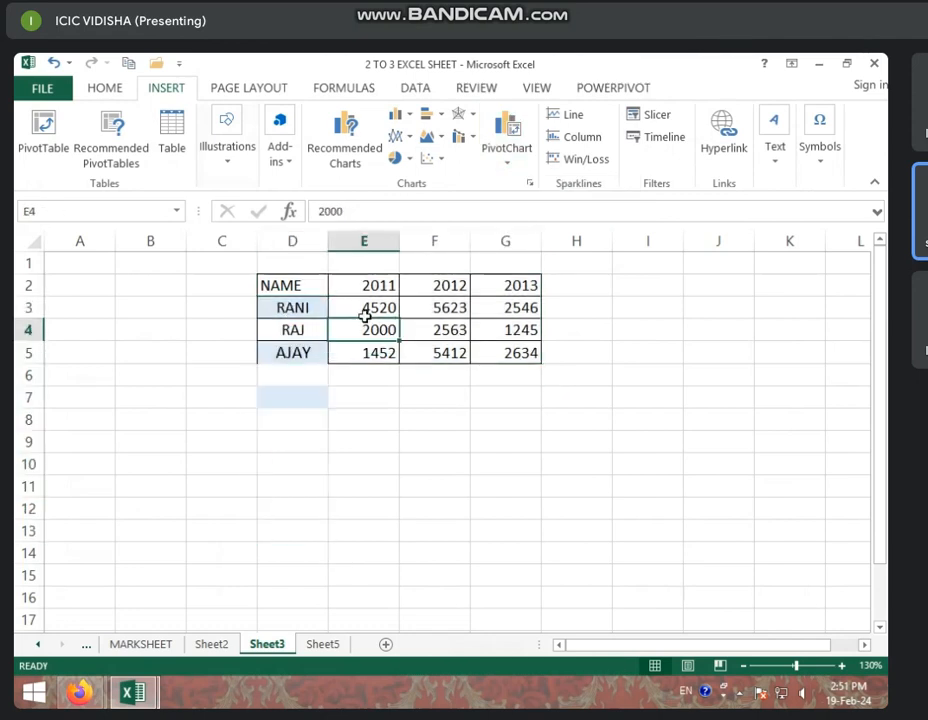
pyautogui.moveTo(373, 304); pyautogui.dragTo(375, 442)
pyautogui.moveTo(445, 308); pyautogui.dragTo(447, 420)
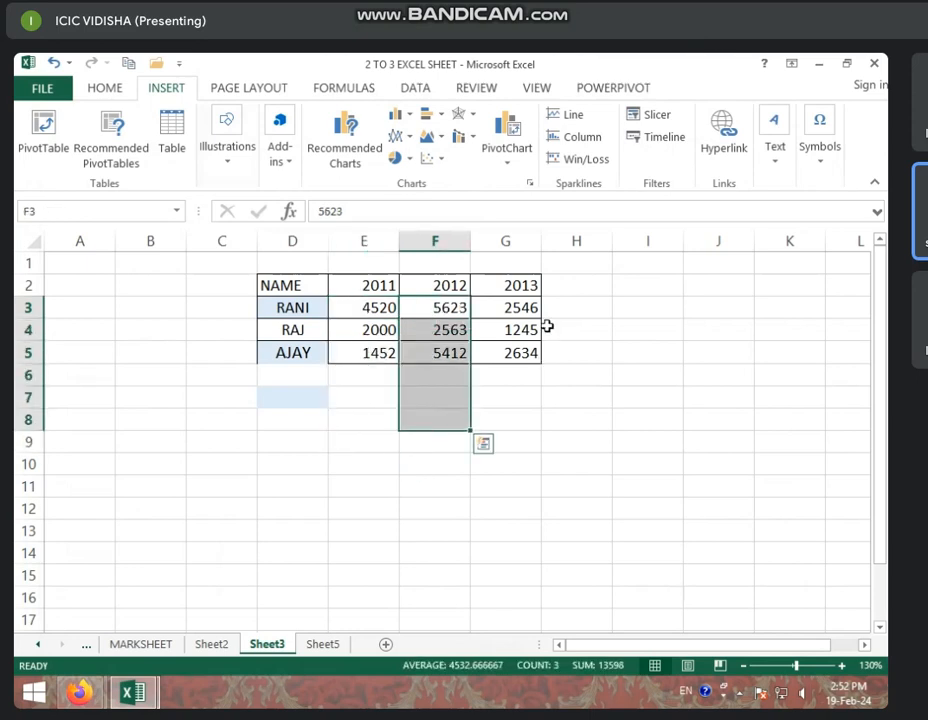
pyautogui.moveTo(520, 308); pyautogui.dragTo(526, 463)
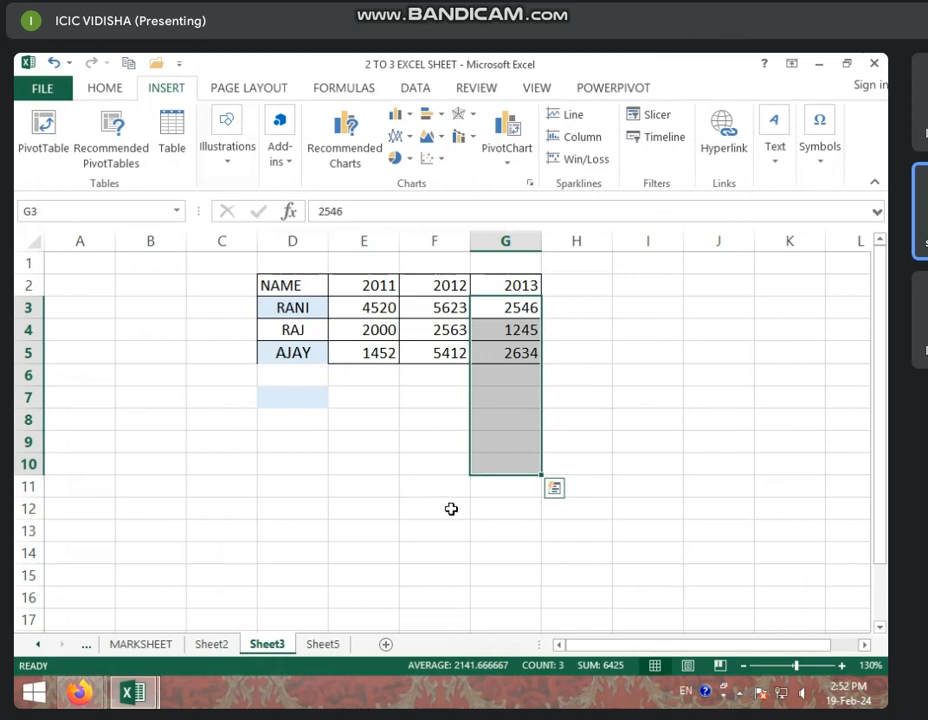
pyautogui.moveTo(437, 465); pyautogui.dragTo(416, 445)
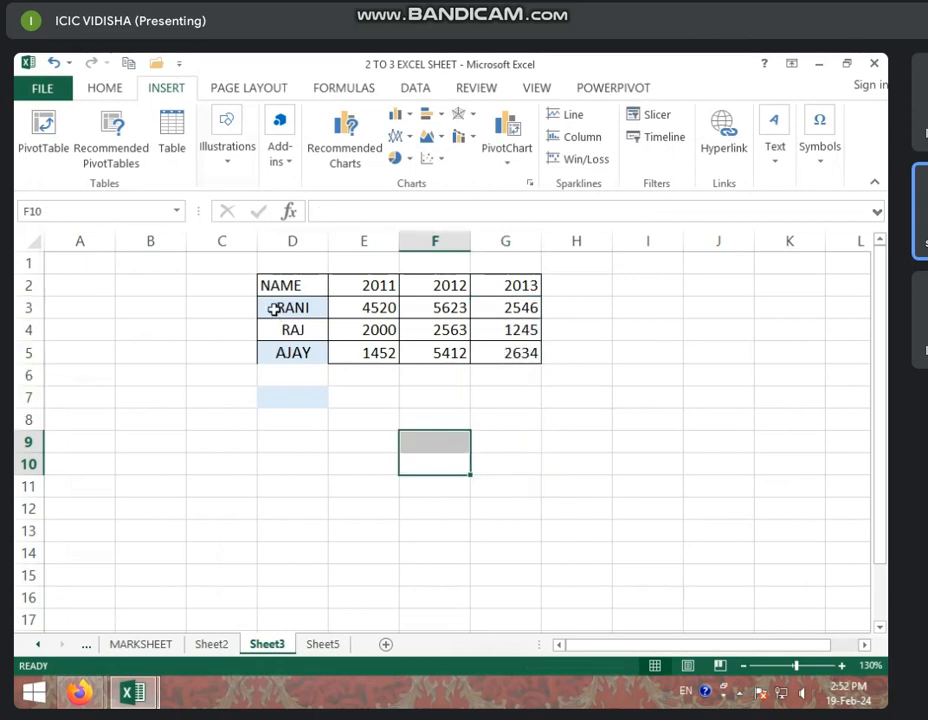
# Step: Create a PivotChart and PivotTable from Sheet3 range D2:G5 in a new worksheet, and place the empty chart beside the PivotTable
pyautogui.moveTo(290, 286); pyautogui.dragTo(491, 356)
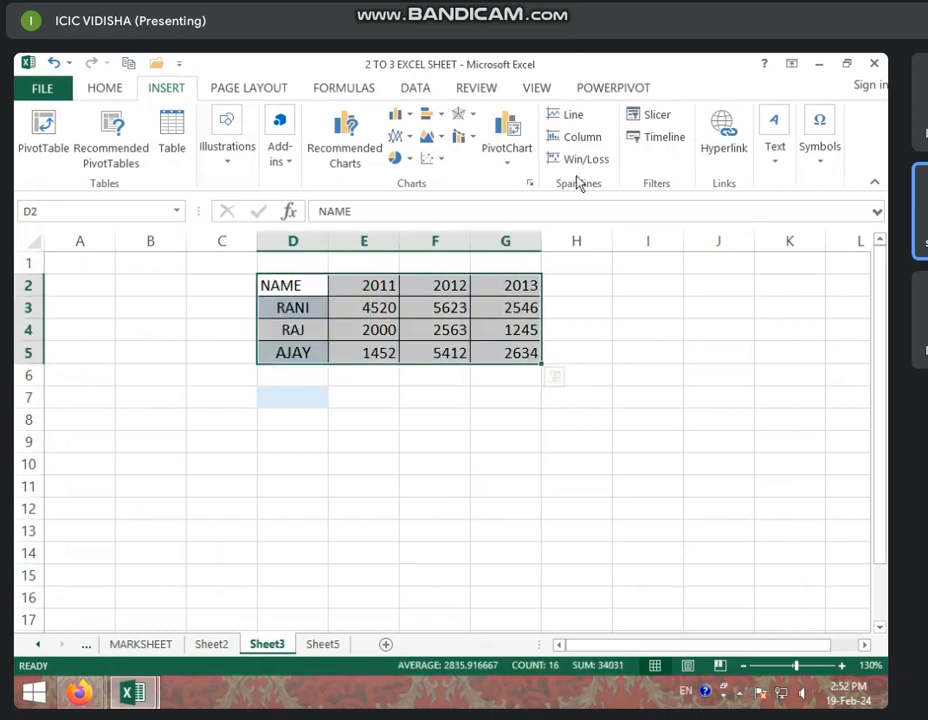
pyautogui.click(507, 158)
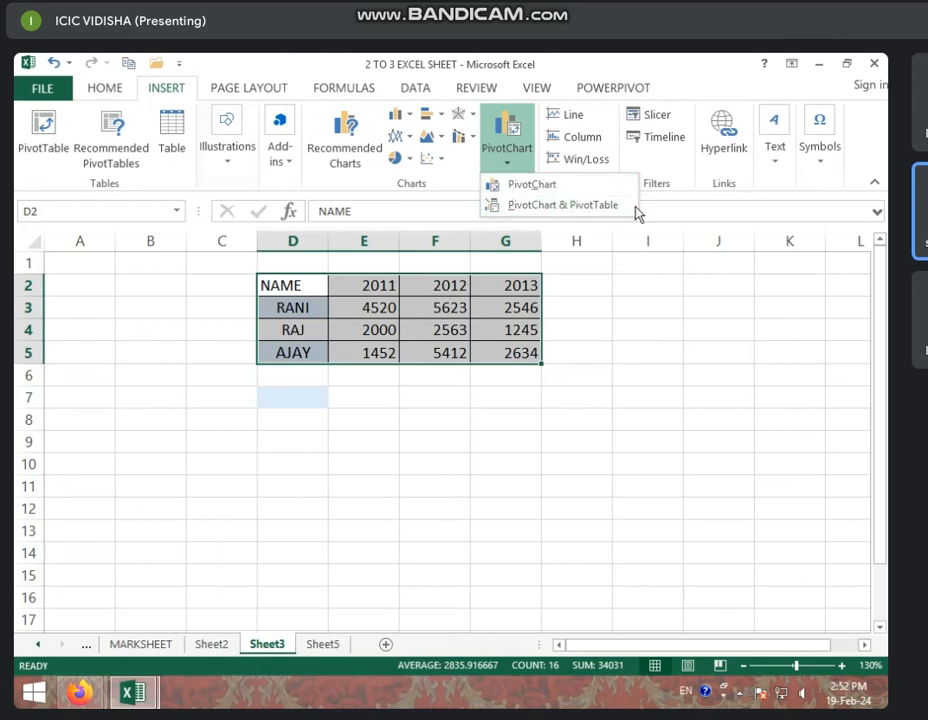
pyautogui.click(600, 213)
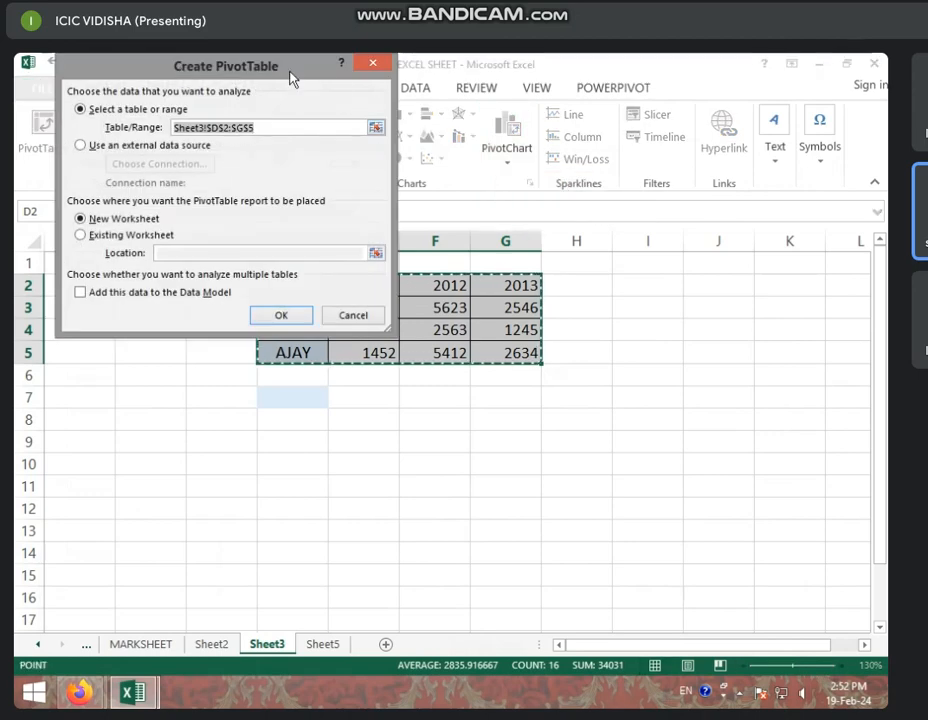
pyautogui.moveTo(251, 71); pyautogui.dragTo(366, 228)
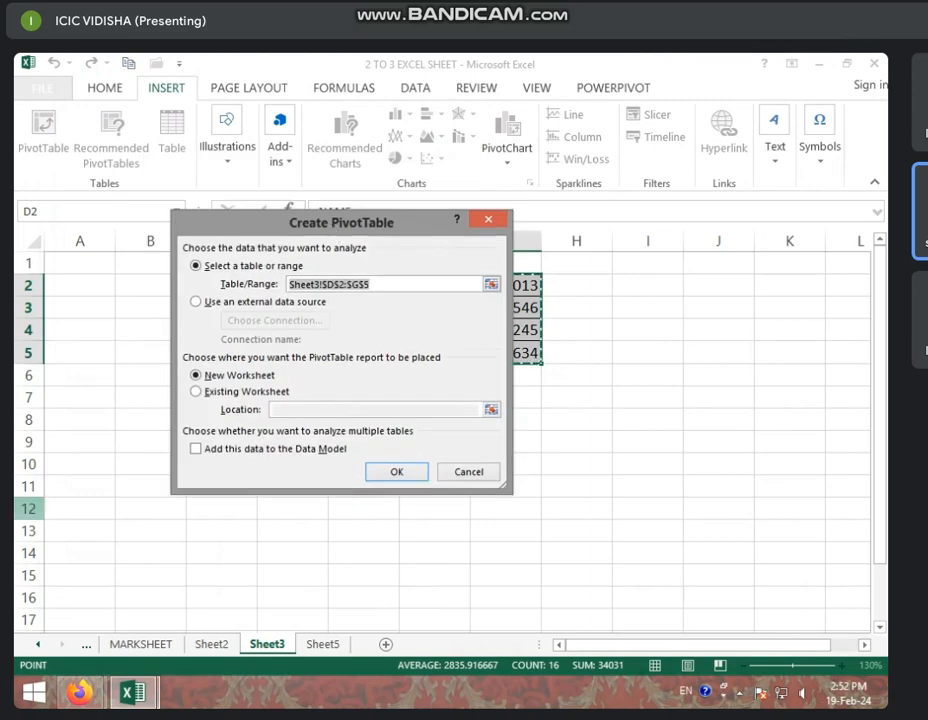
pyautogui.click(396, 471)
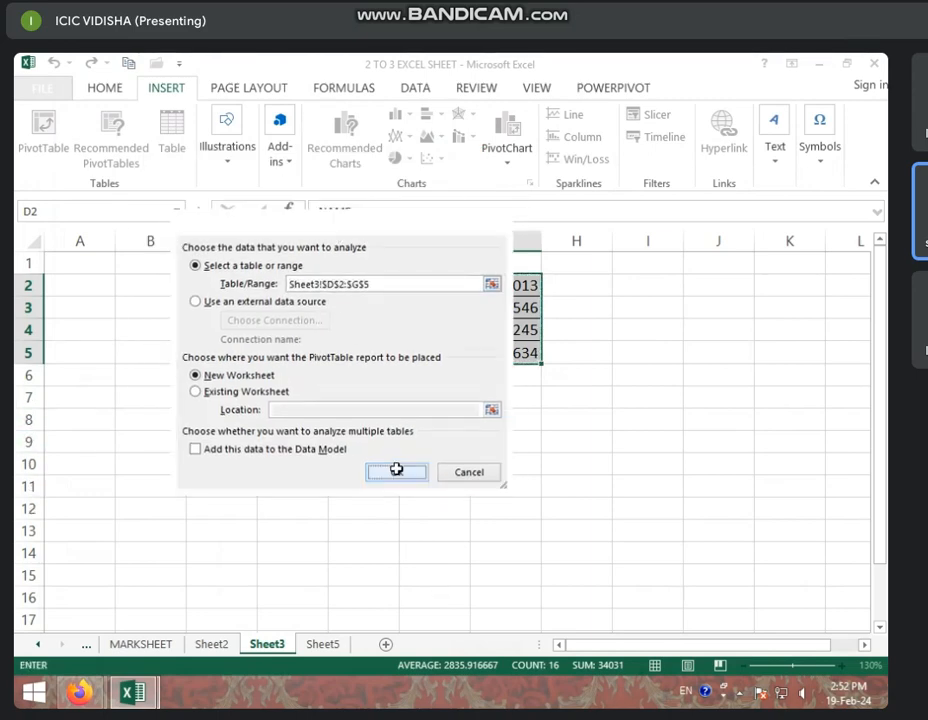
pyautogui.moveTo(430, 331); pyautogui.dragTo(347, 303)
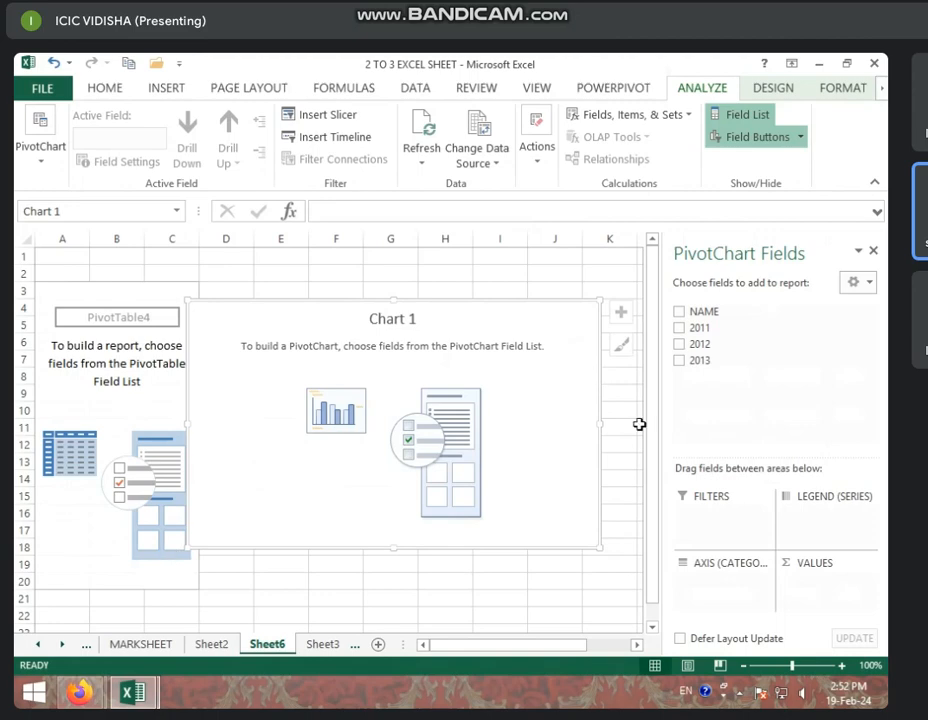
# Step: Add the NAME and 2011 fields to the PivotChart report
pyautogui.click(679, 318)
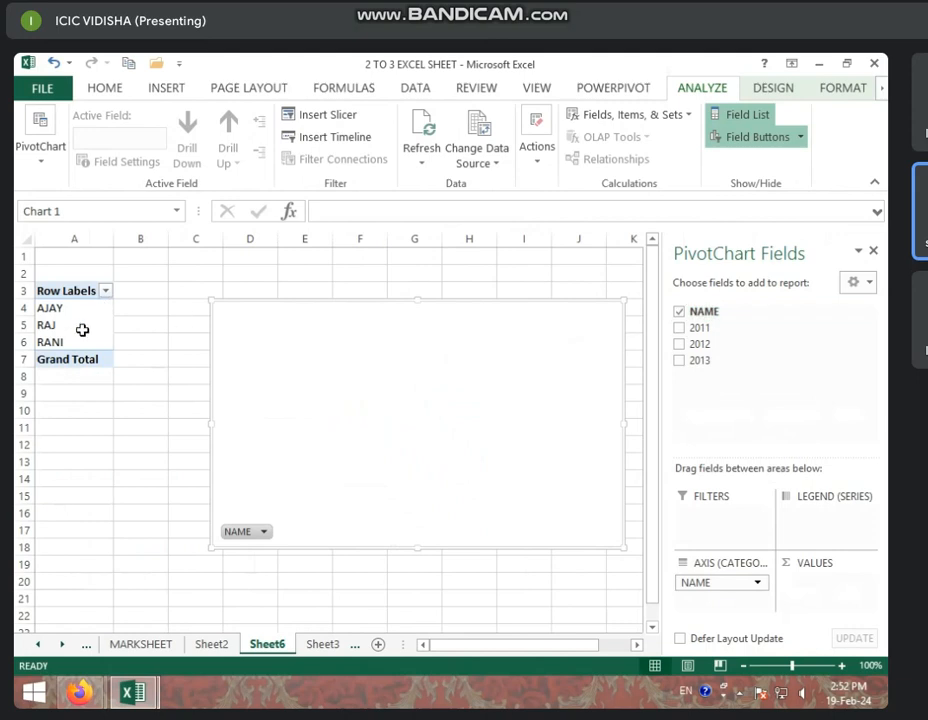
pyautogui.click(681, 330)
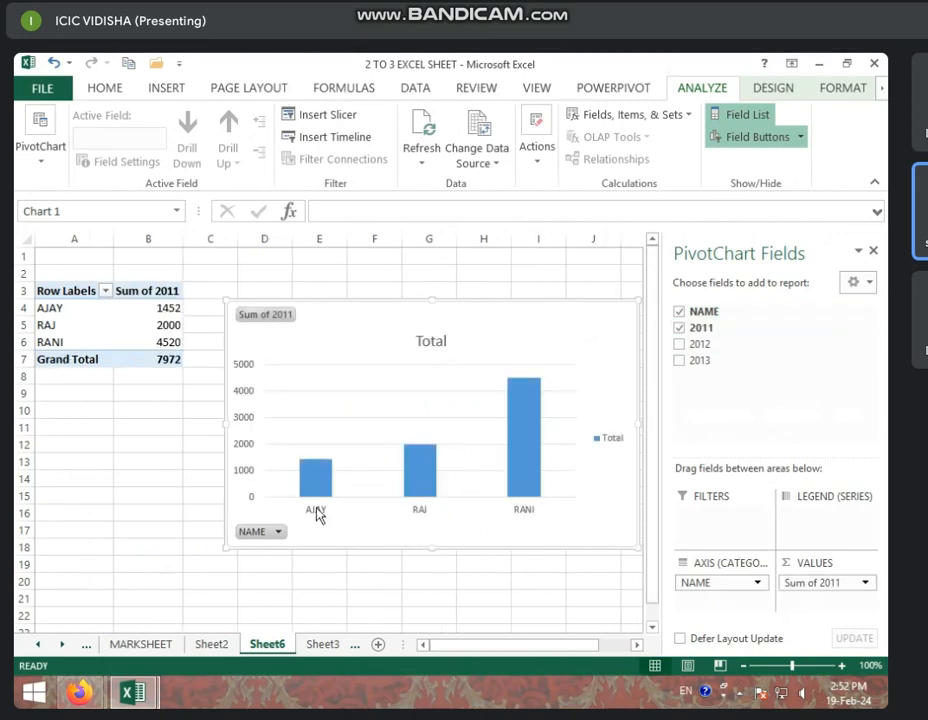
pyautogui.moveTo(540, 488)
pyautogui.moveTo(421, 492)
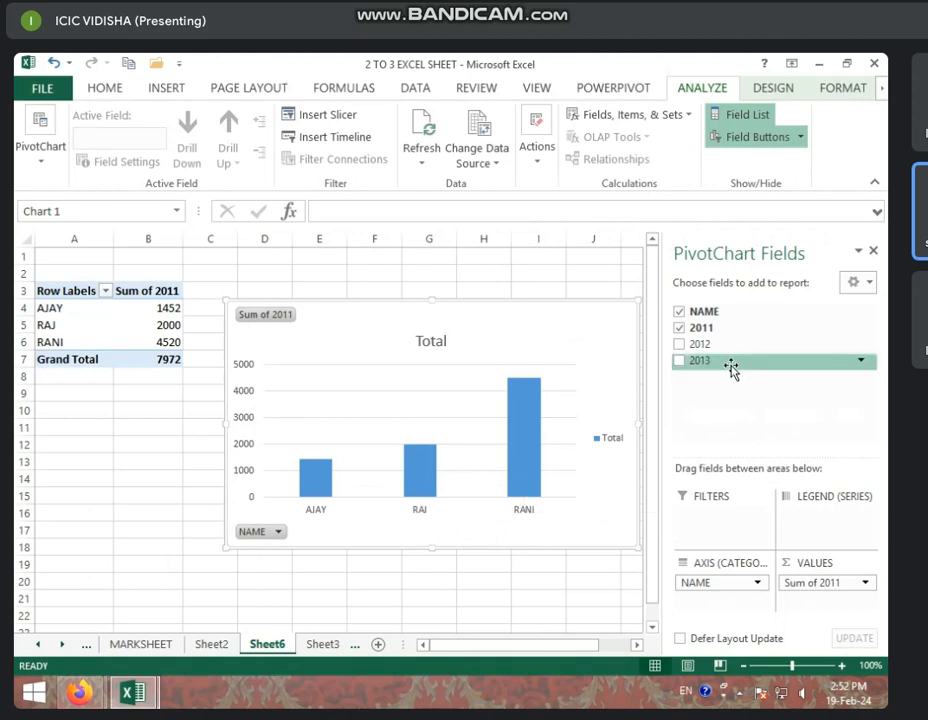
# Step: Add the 2013 field to the PivotChart to compare it with 2011, and remove both year fields from the report
pyautogui.click(679, 361)
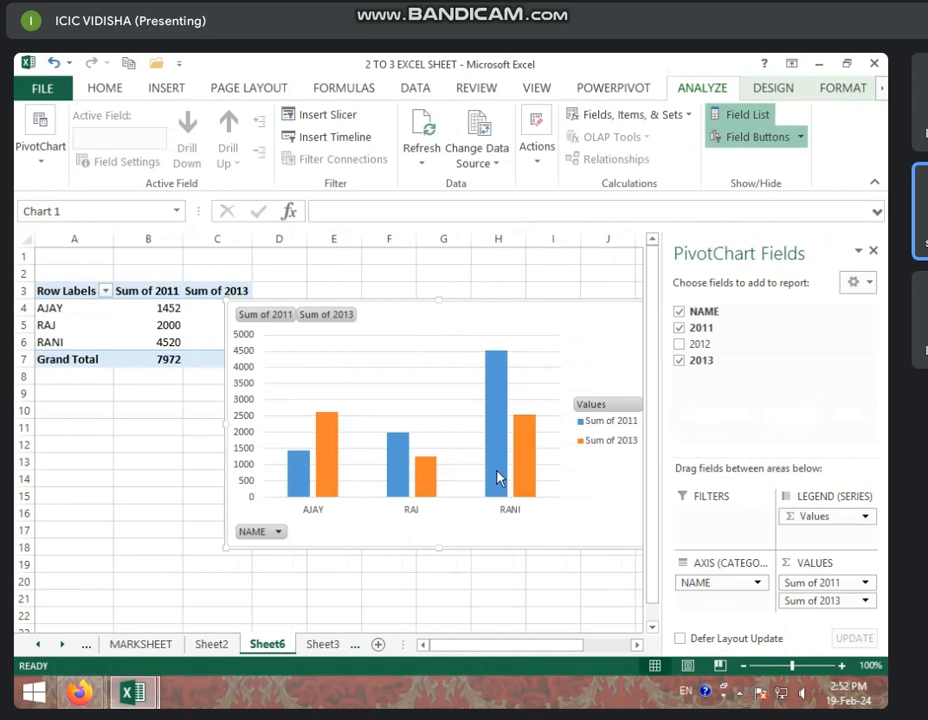
pyautogui.click(682, 360)
pyautogui.click(681, 327)
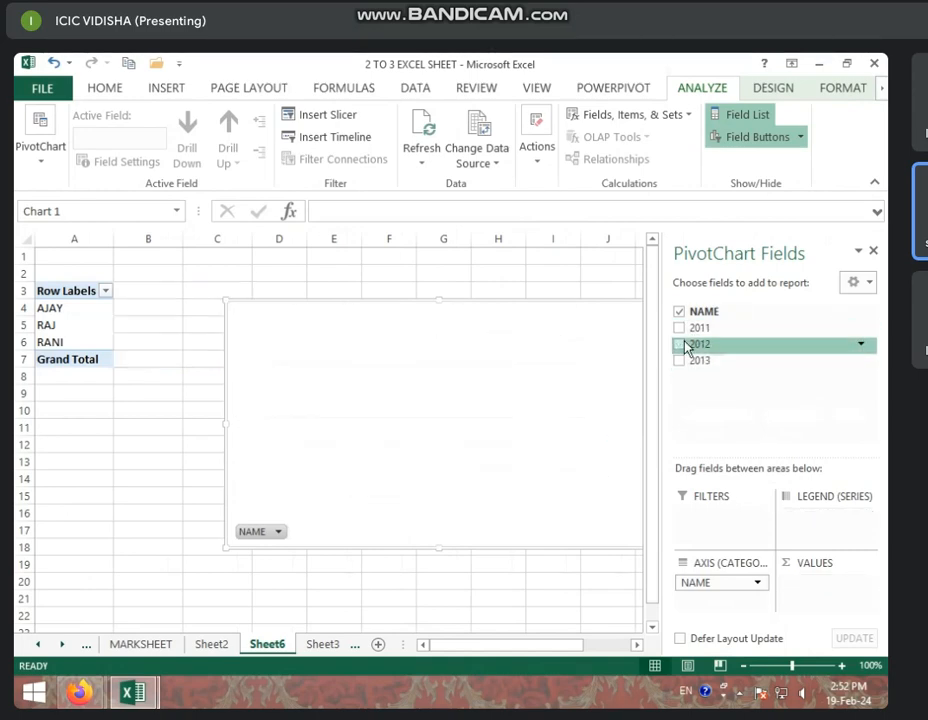
# Step: Add the 2012 field to the PivotChart report on Sheet6
pyautogui.click(681, 345)
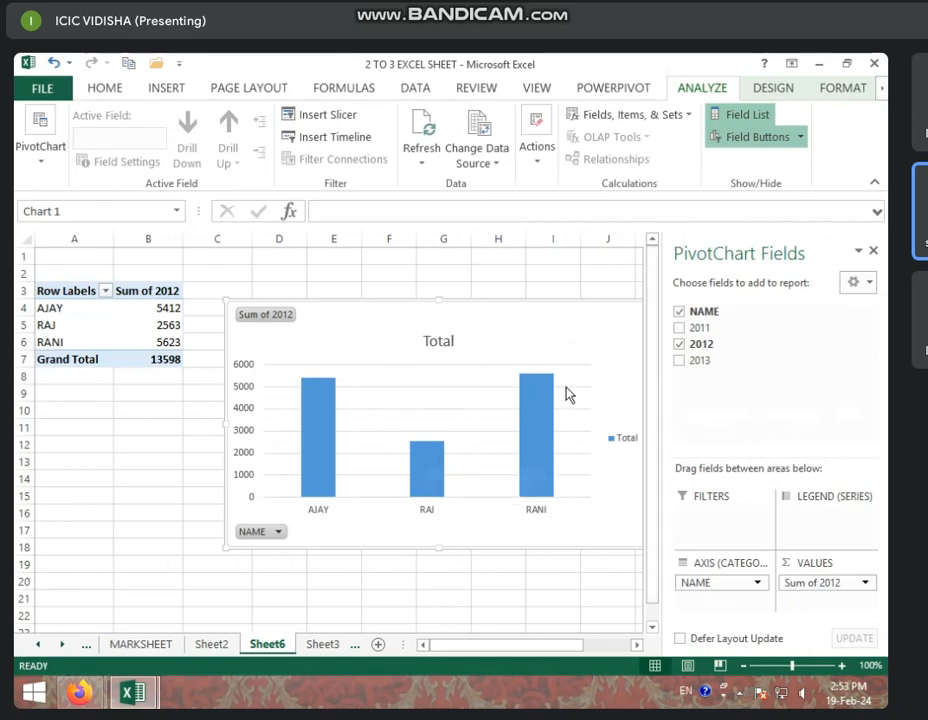
pyautogui.moveTo(543, 386)
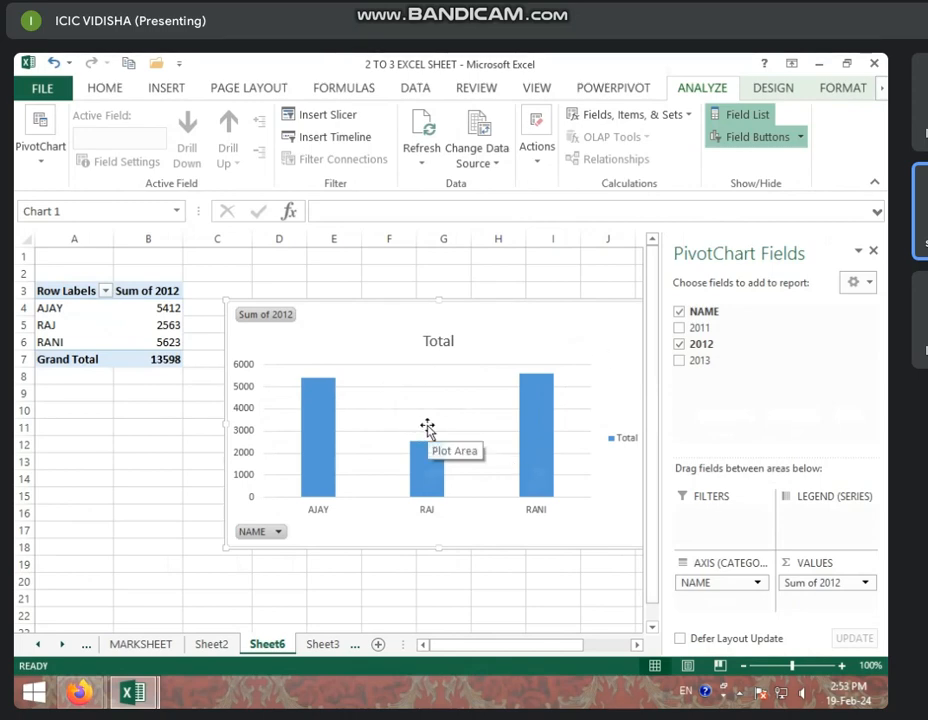
# Step: Create another PivotChart and PivotTable in a new worksheet from the Sheet3 range D2:G5
pyautogui.click(318, 645)
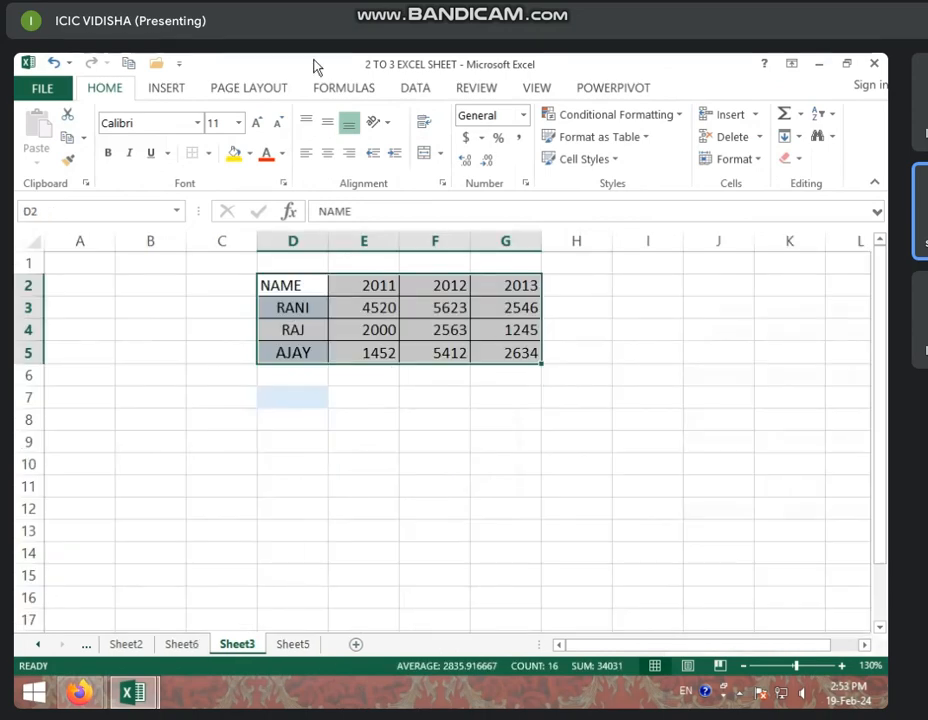
pyautogui.scroll(-1, 250, 88)
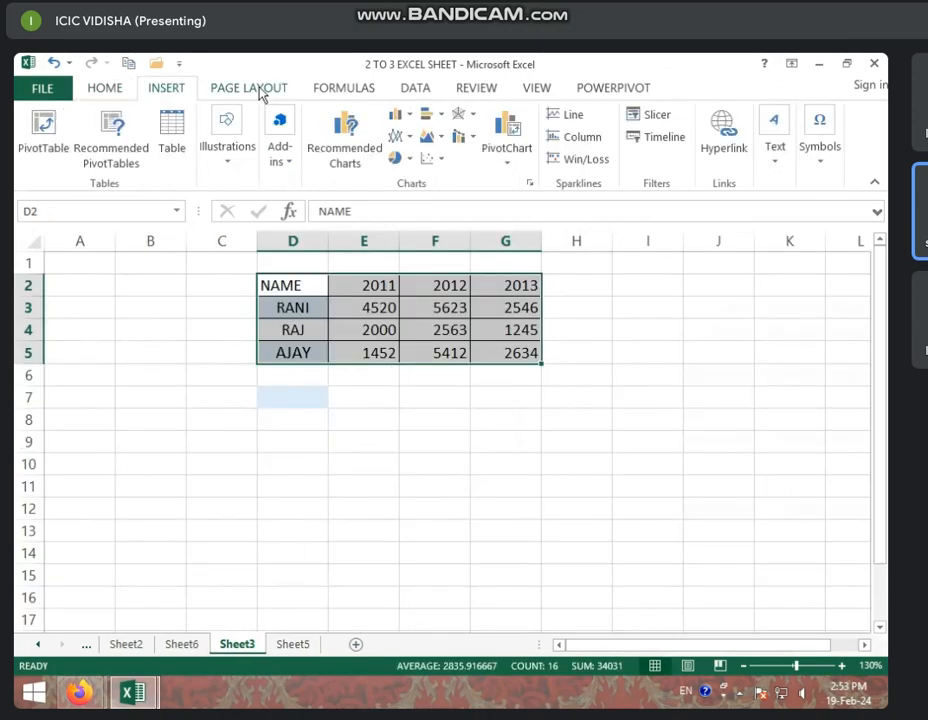
pyautogui.click(500, 166)
pyautogui.click(532, 186)
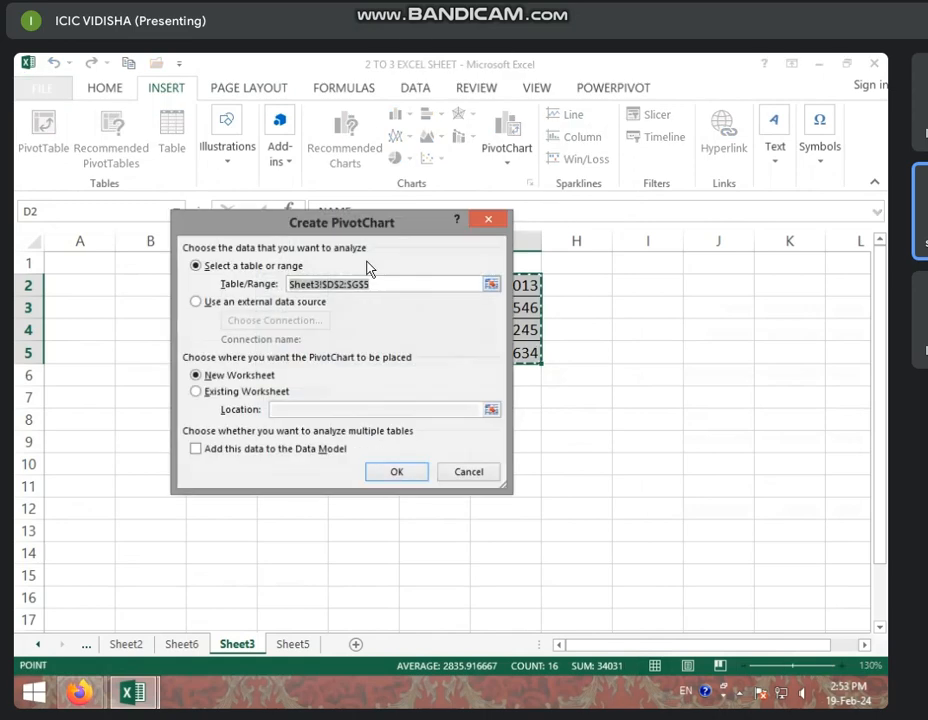
pyautogui.click(405, 472)
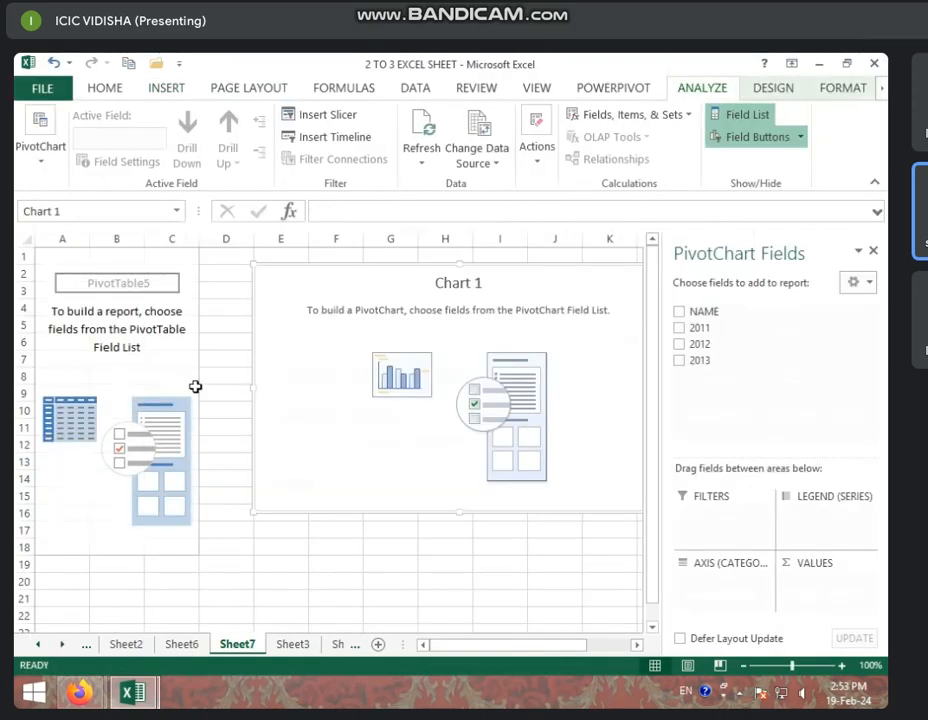
# Step: Add the 2011, 2012 and NAME fields to the new PivotChart report
pyautogui.click(679, 329)
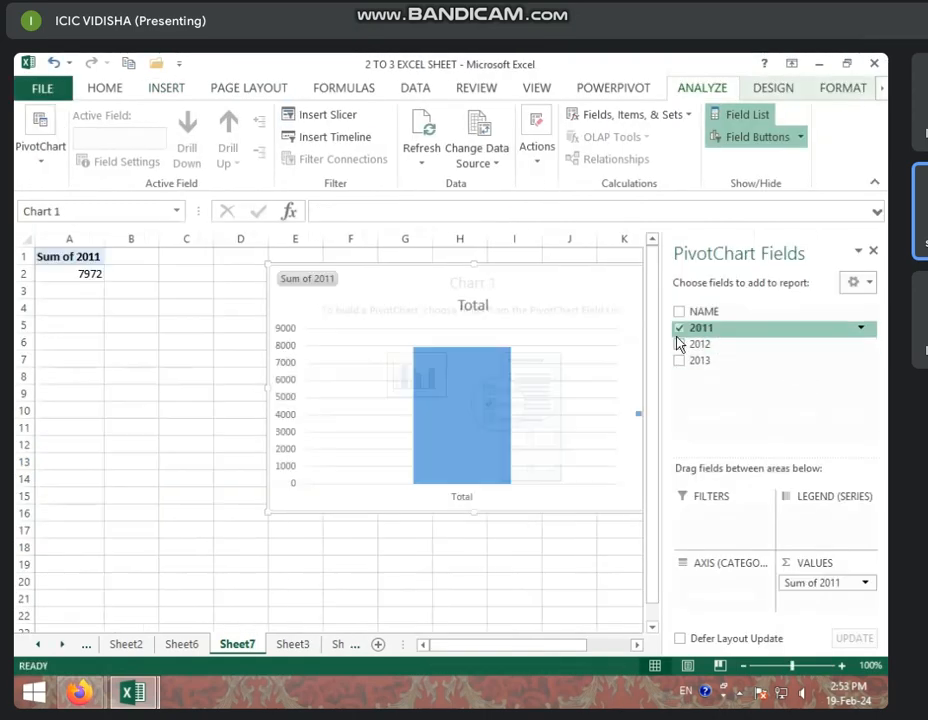
pyautogui.click(679, 345)
pyautogui.click(680, 311)
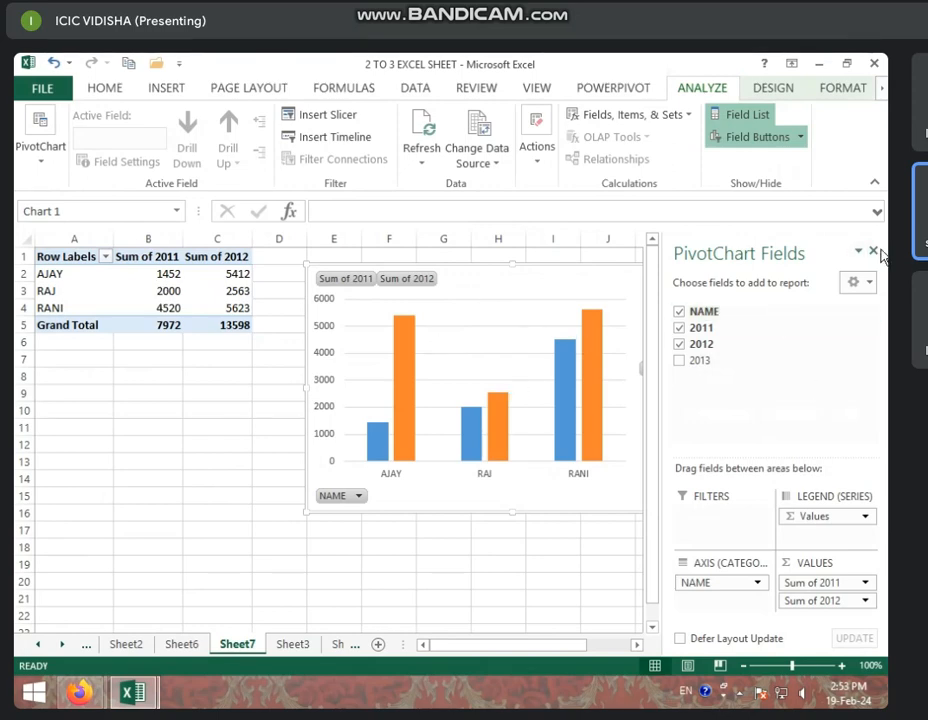
# Step: Return to Sheet3, select cell F4, and add the Wikipedia add-in from the Office Store, accepting its license terms
pyautogui.click(293, 644)
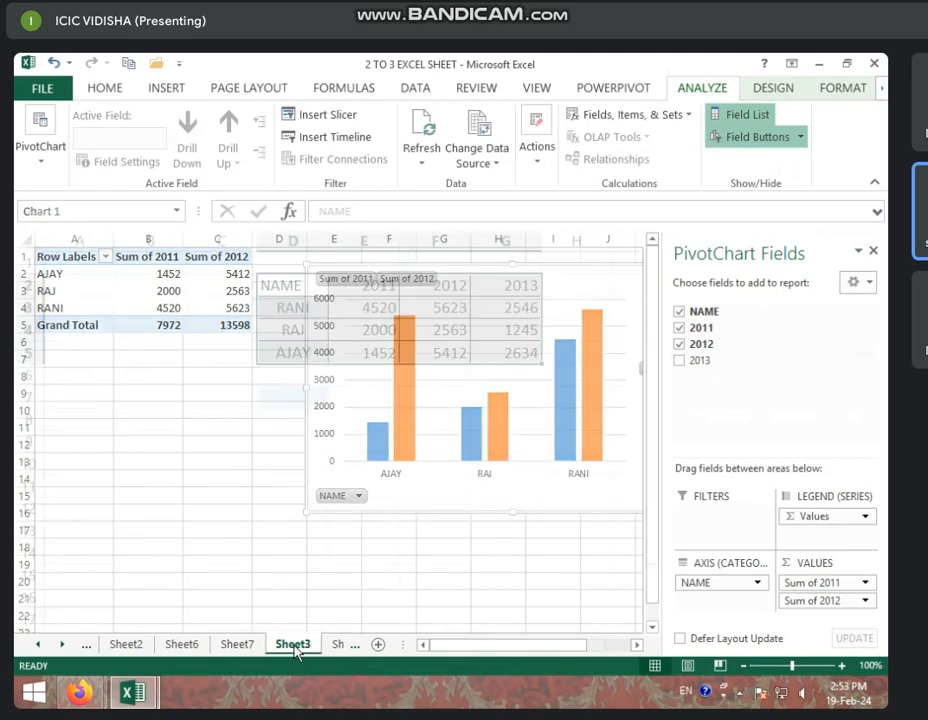
pyautogui.click(425, 425)
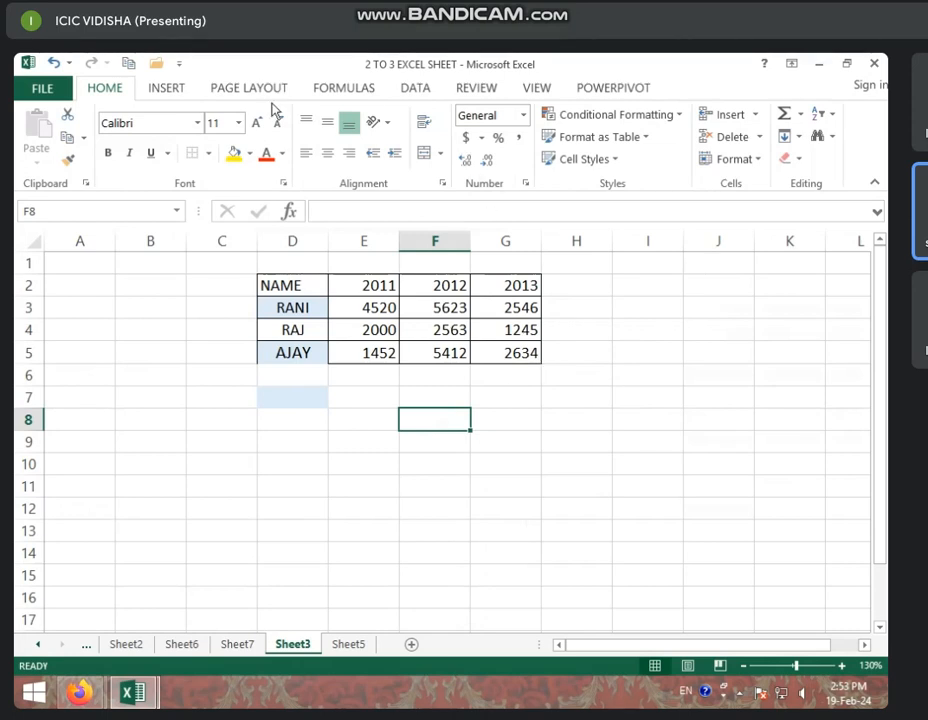
pyautogui.click(176, 89)
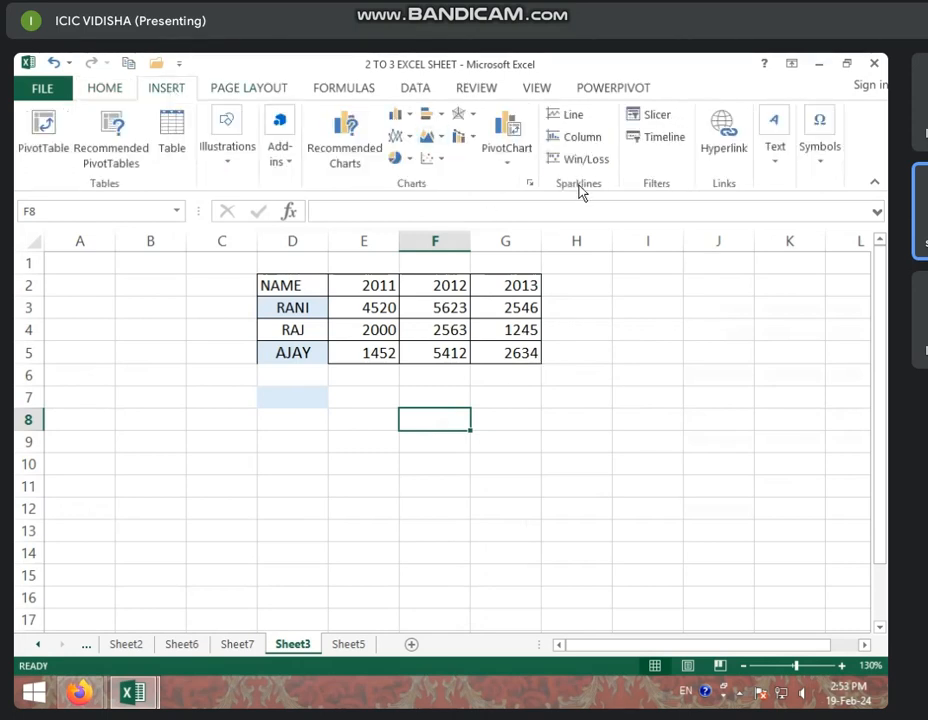
pyautogui.click(418, 338)
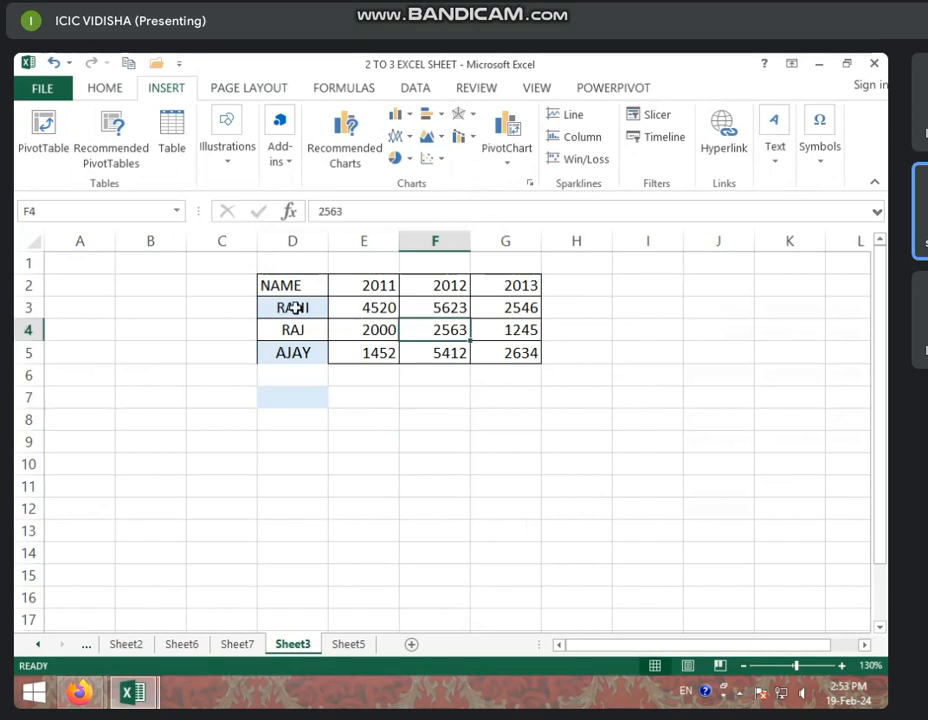
pyautogui.click(289, 162)
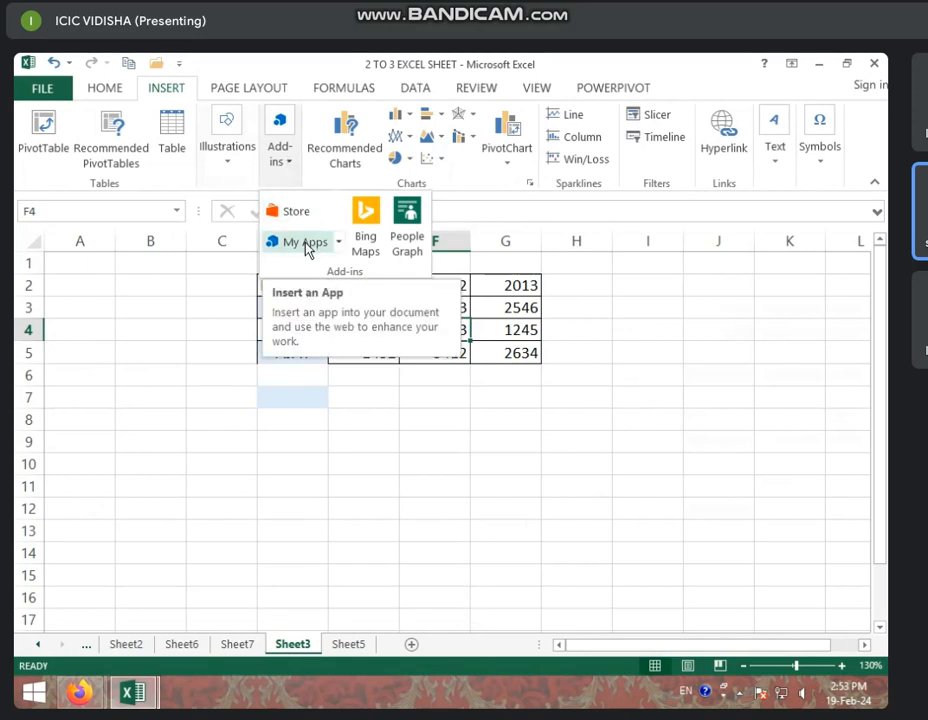
pyautogui.click(291, 214)
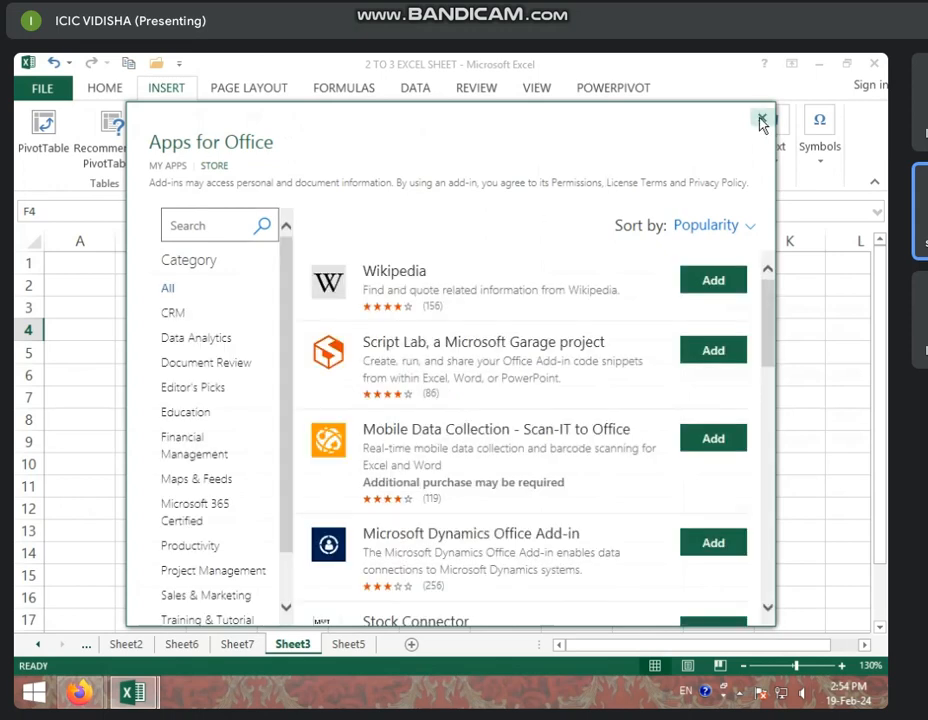
pyautogui.click(714, 288)
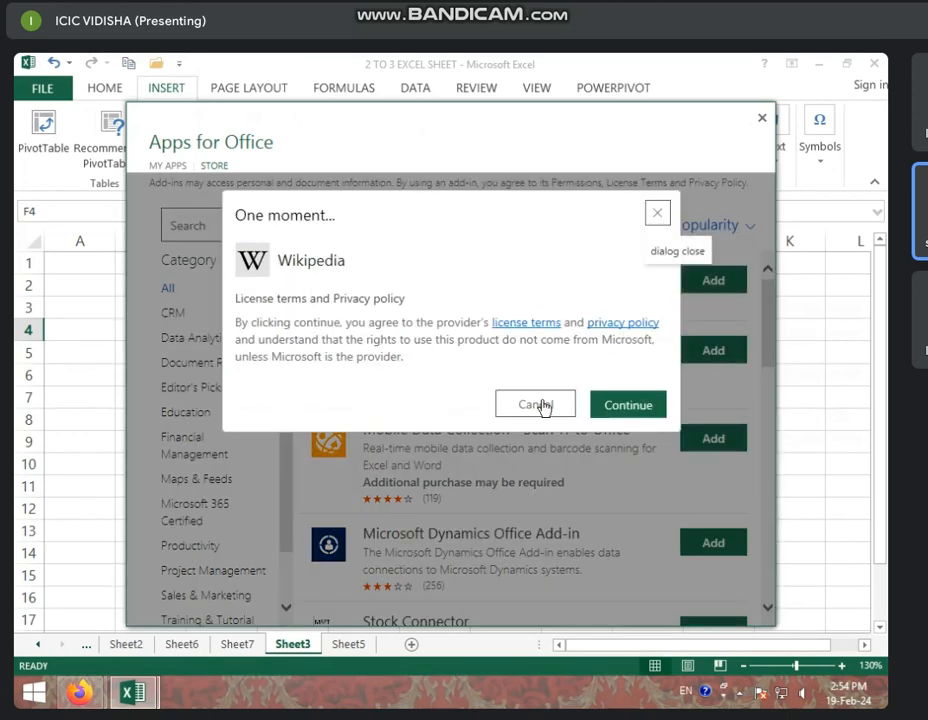
pyautogui.click(637, 412)
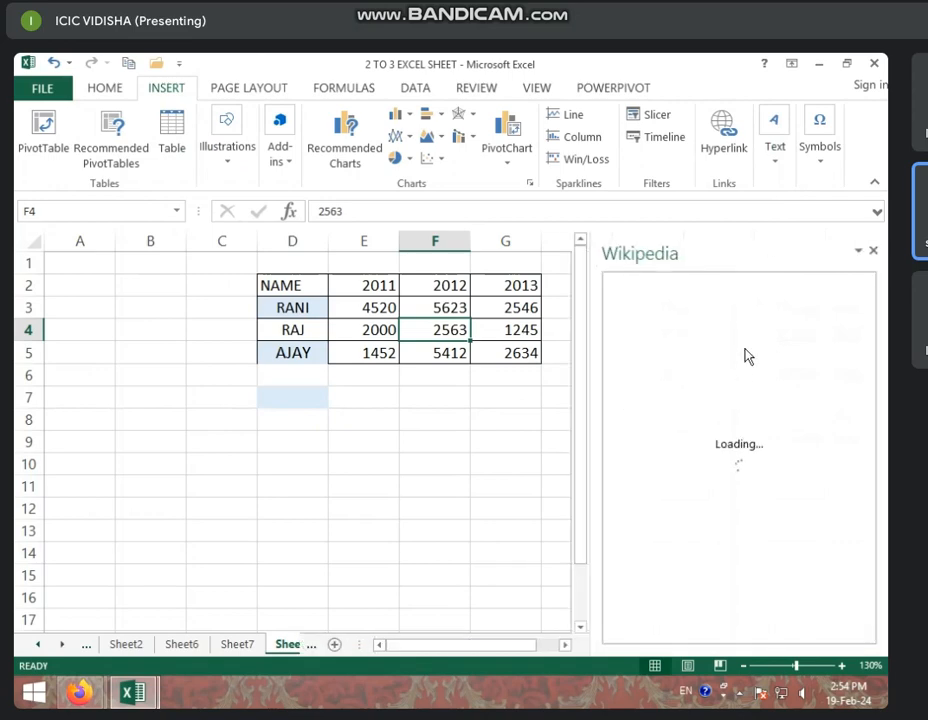
# Step: View the list of personal Office apps, and close it without inserting one
pyautogui.click(287, 168)
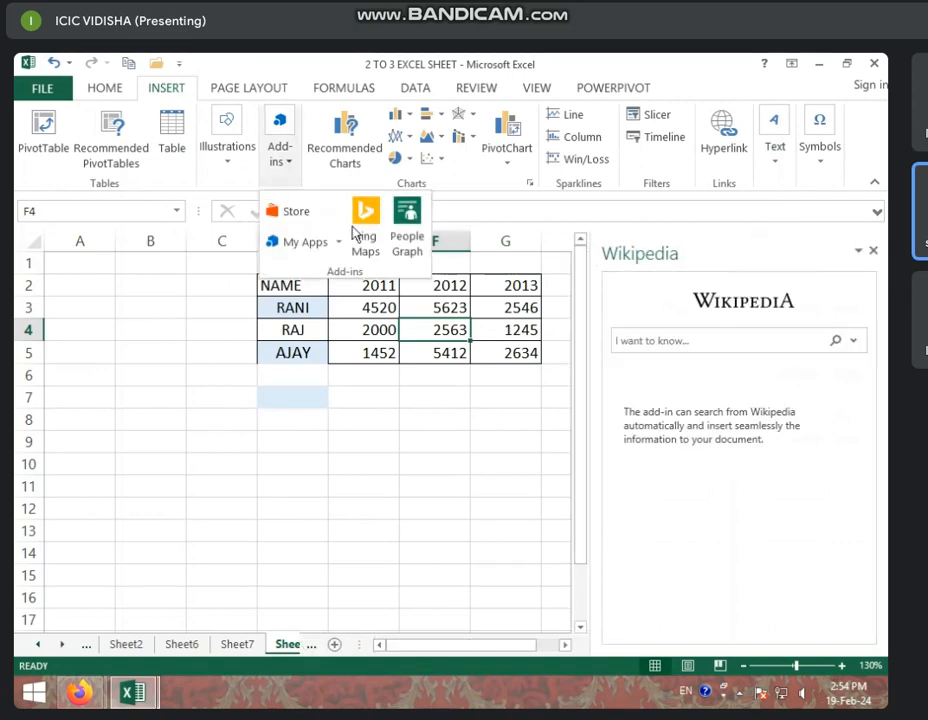
pyautogui.click(330, 247)
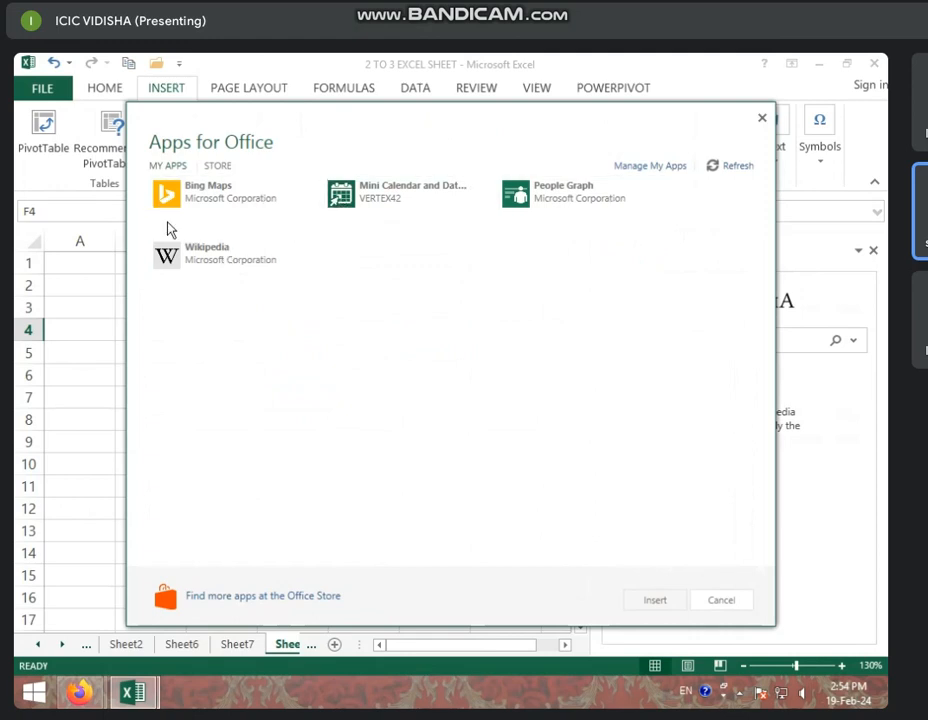
pyautogui.click(715, 602)
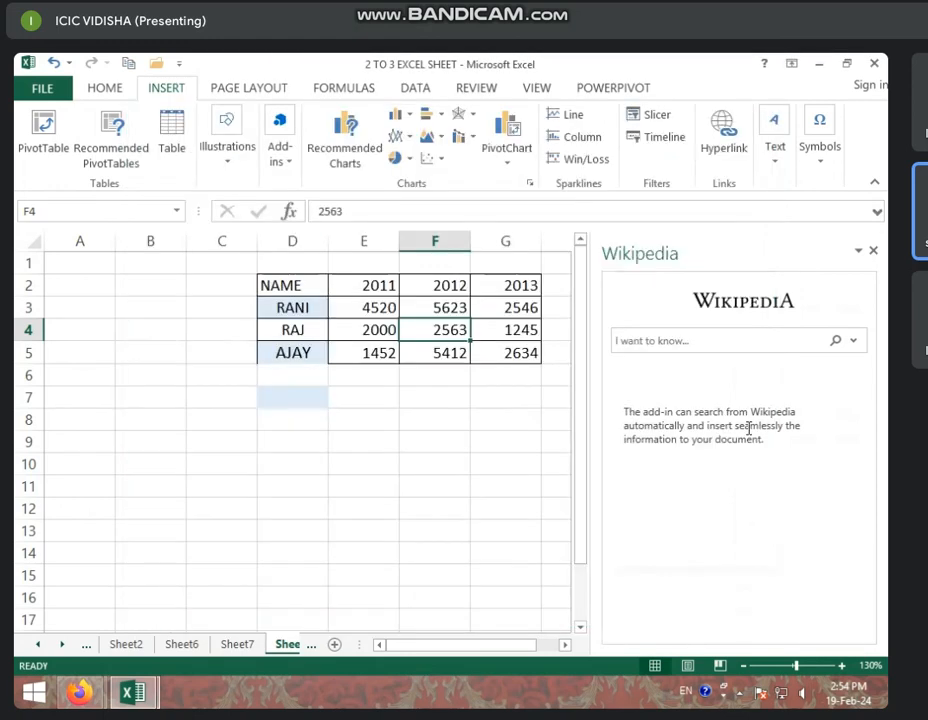
# Step: Search the Wikipedia add-in for VIRAT KOHLI, look through the suggested articles, and close the add-in pane
pyautogui.click(660, 338)
pyautogui.write('RAT KOHLI')
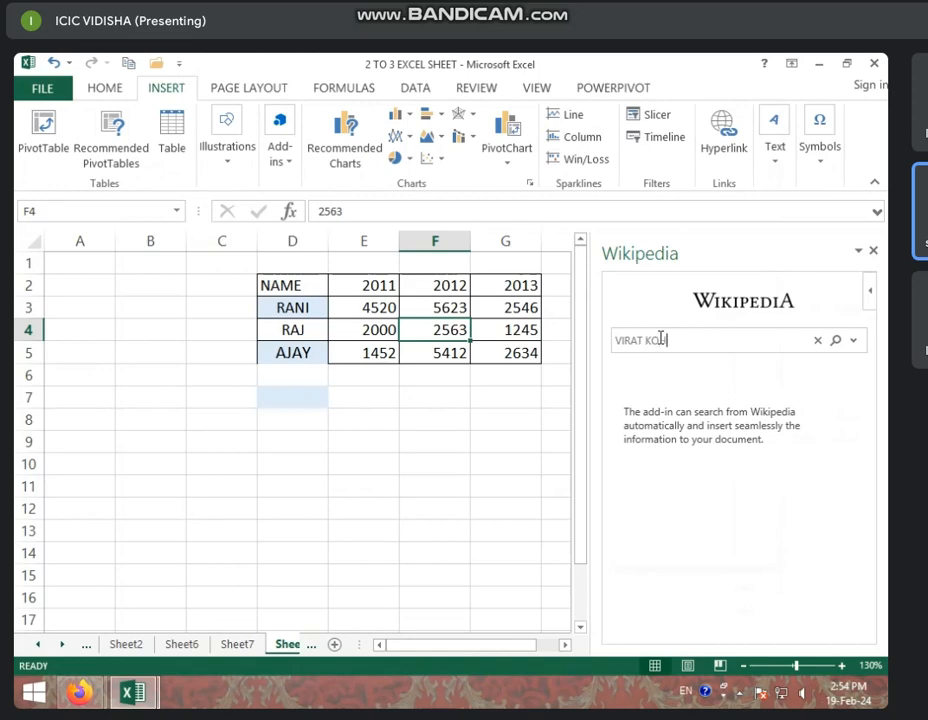
pyautogui.press('Return')
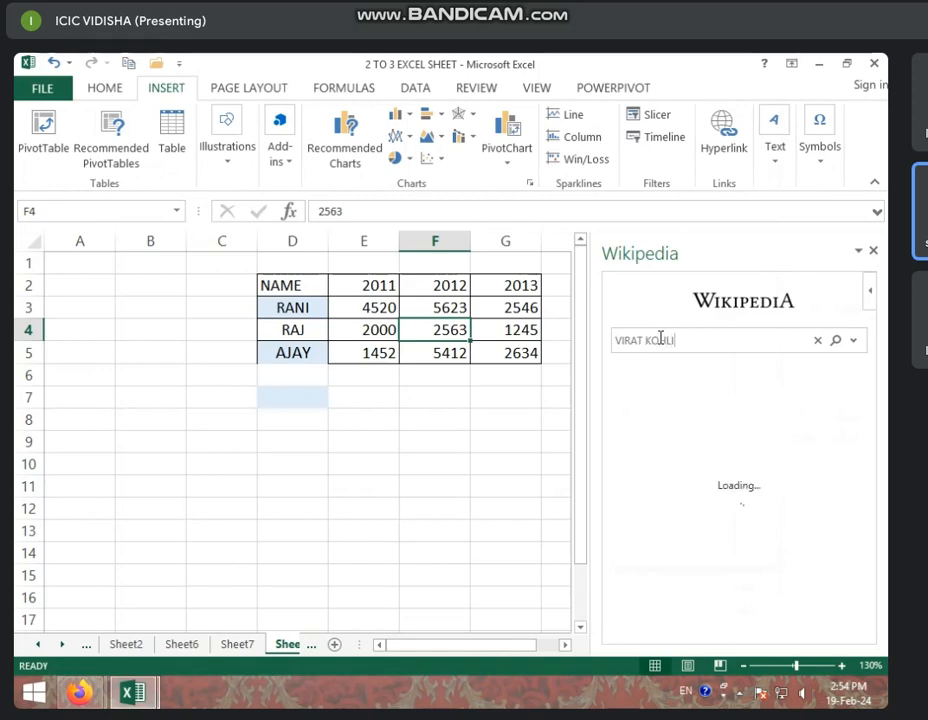
pyautogui.scroll(-3, 704, 532)
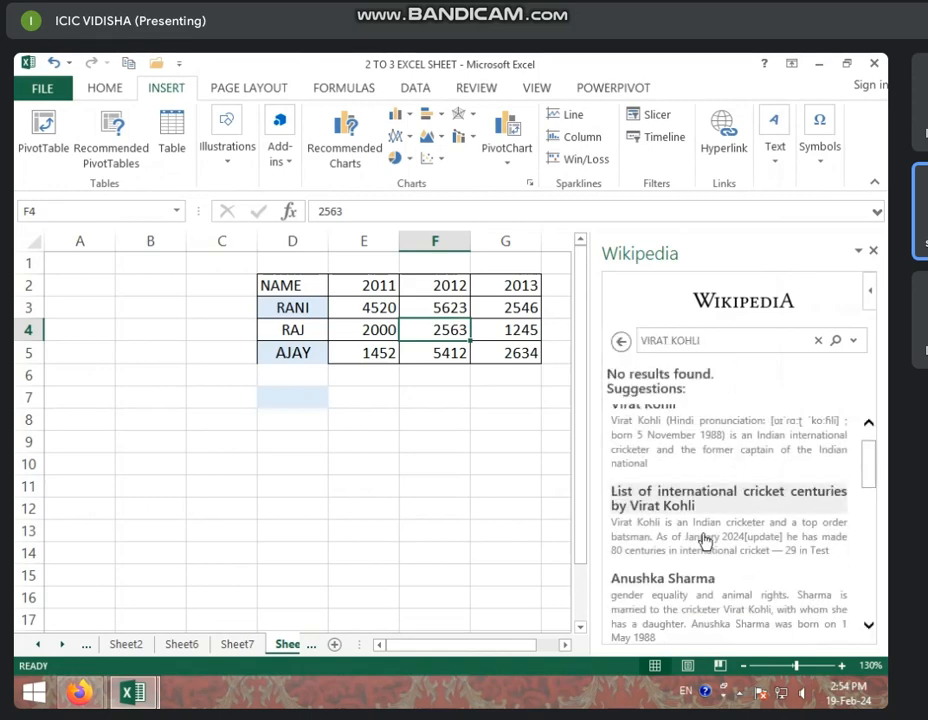
pyautogui.scroll(-3, 674, 522)
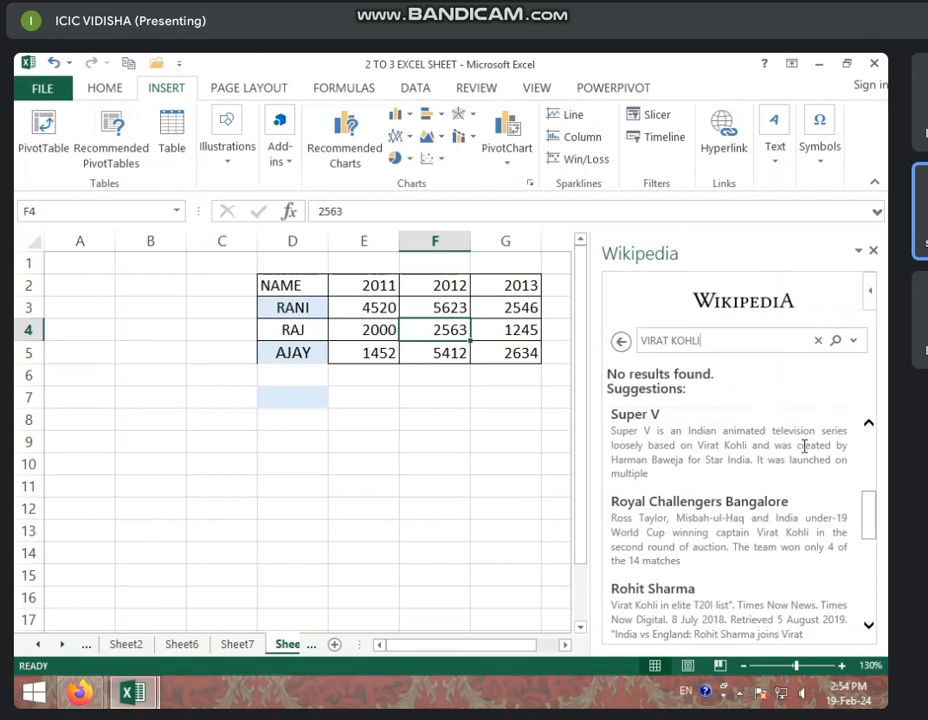
pyautogui.scroll(-3, 803, 447)
pyautogui.scroll(-2, 769, 460)
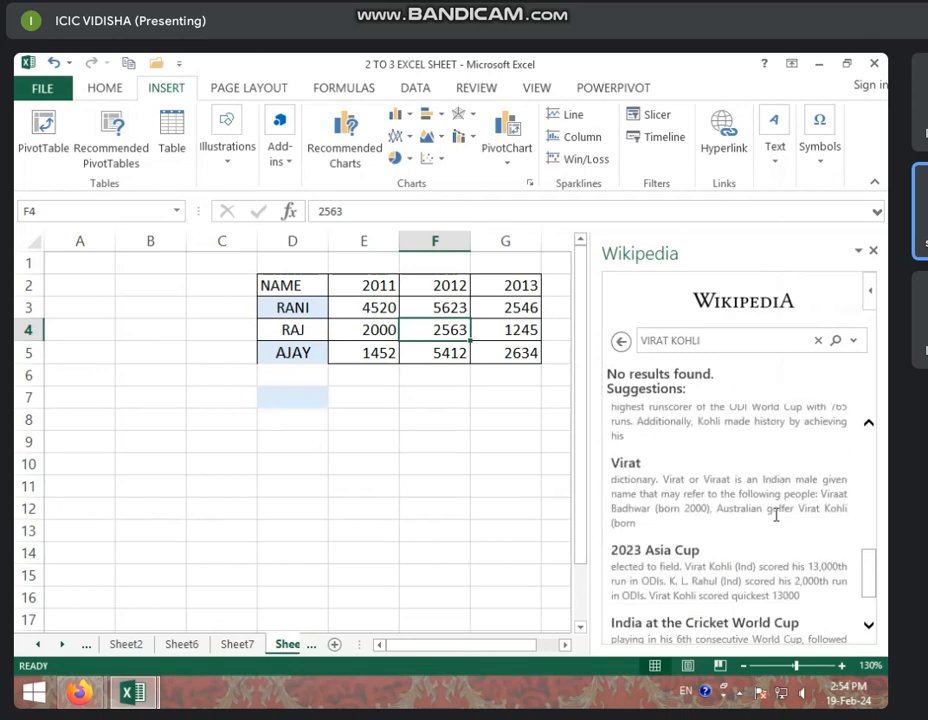
pyautogui.scroll(-1, 776, 515)
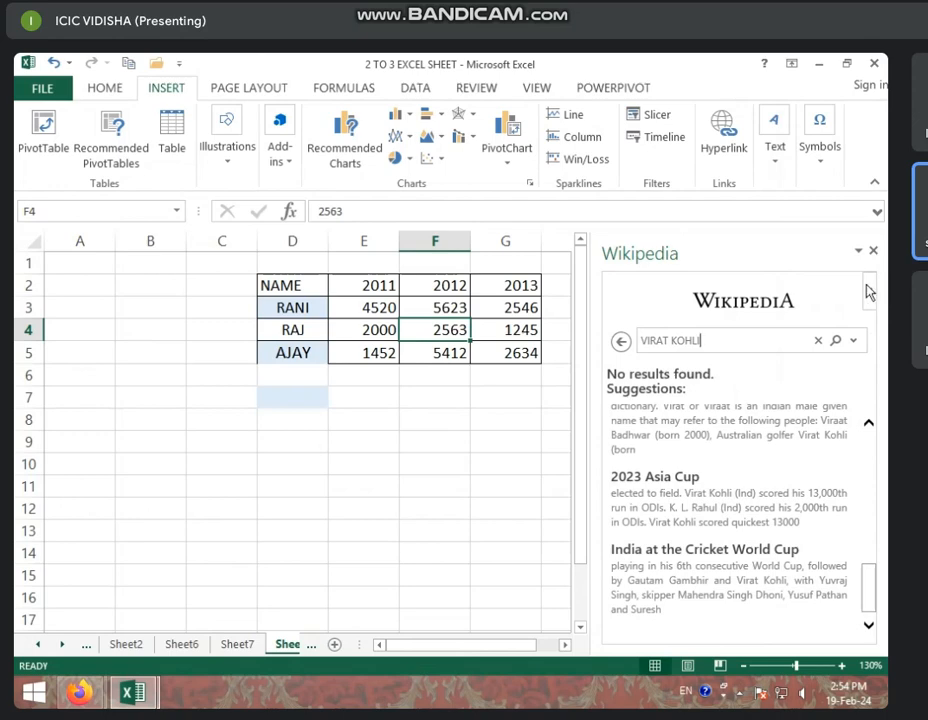
pyautogui.click(873, 250)
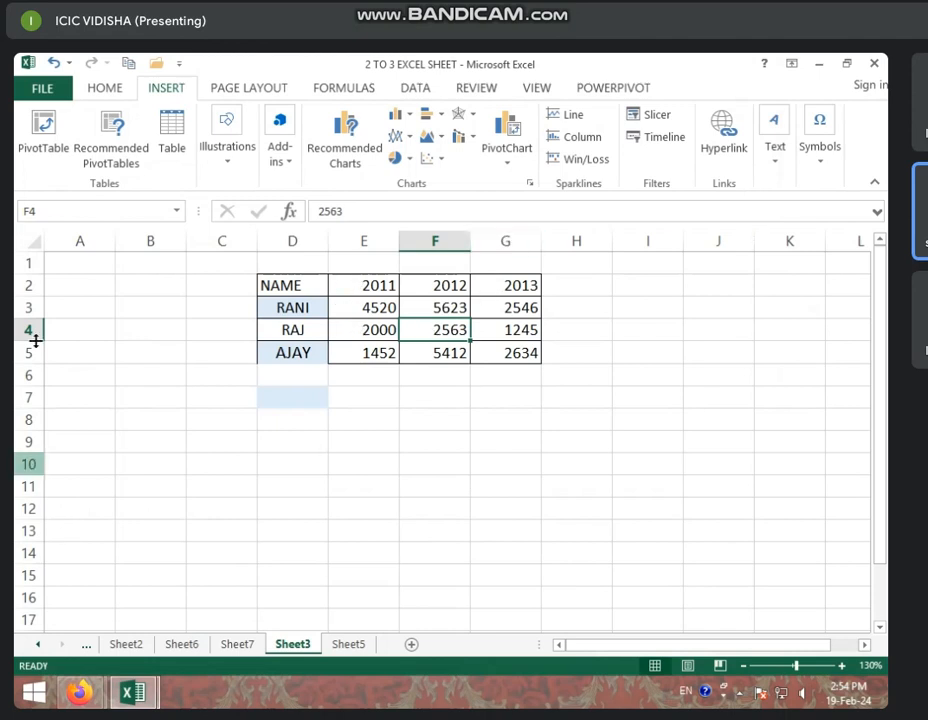
# Step: Browse the add-ins offered in the Office Store under all categories, and close the store
pyautogui.click(282, 165)
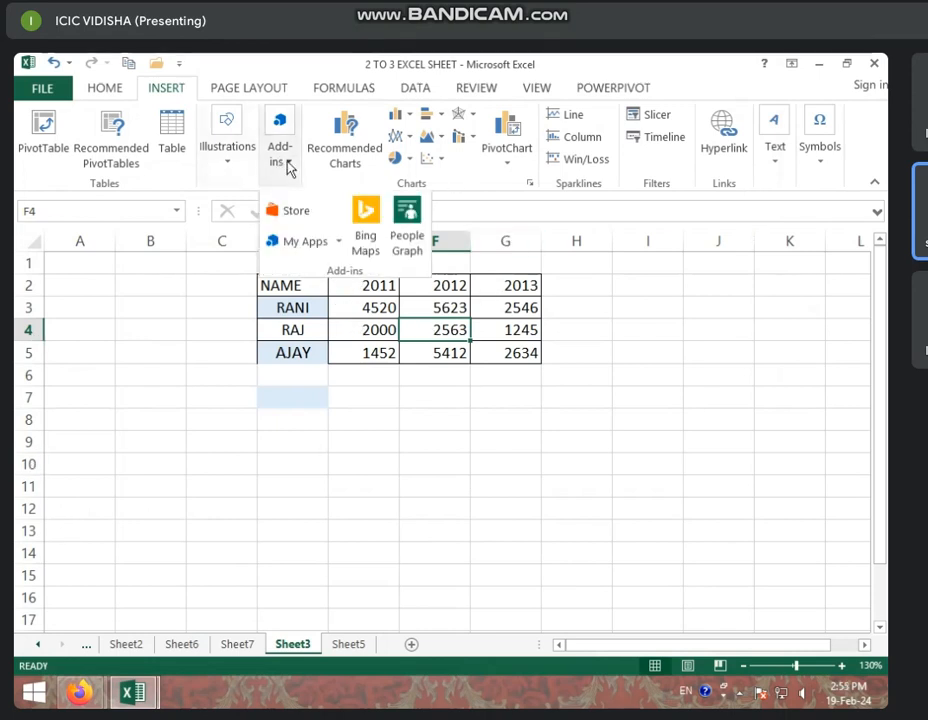
pyautogui.click(304, 214)
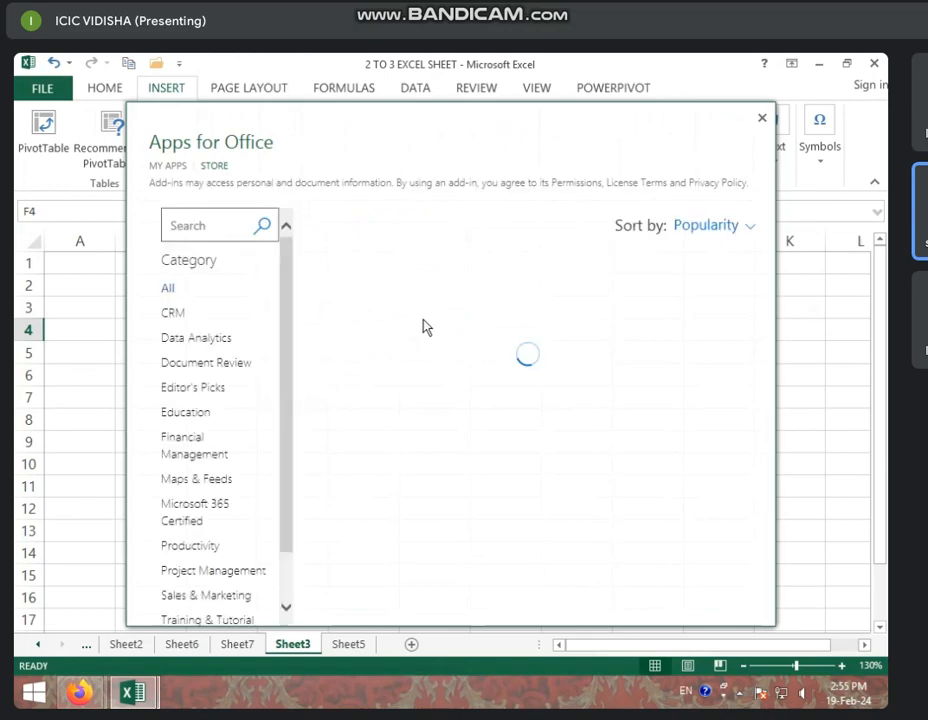
pyautogui.scroll(-5, 452, 370)
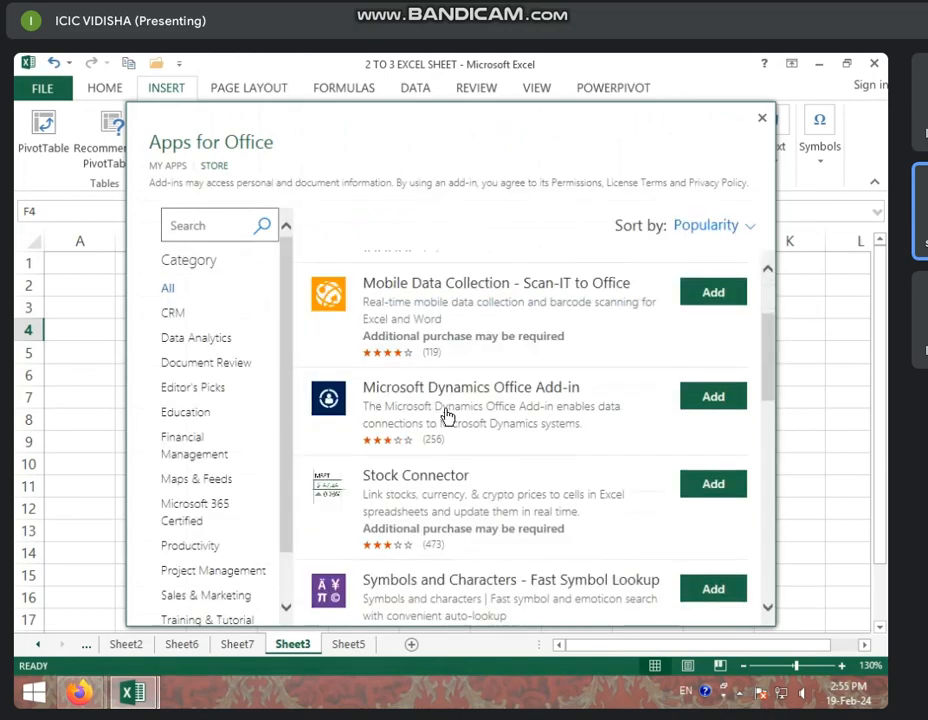
pyautogui.scroll(-1, 440, 414)
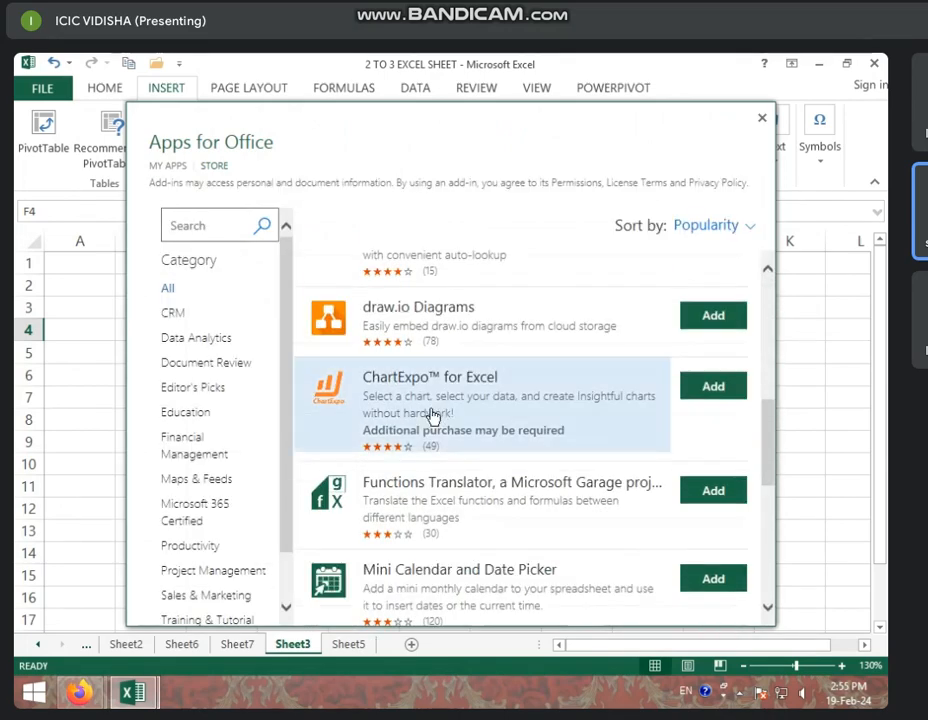
pyautogui.scroll(2, 440, 410)
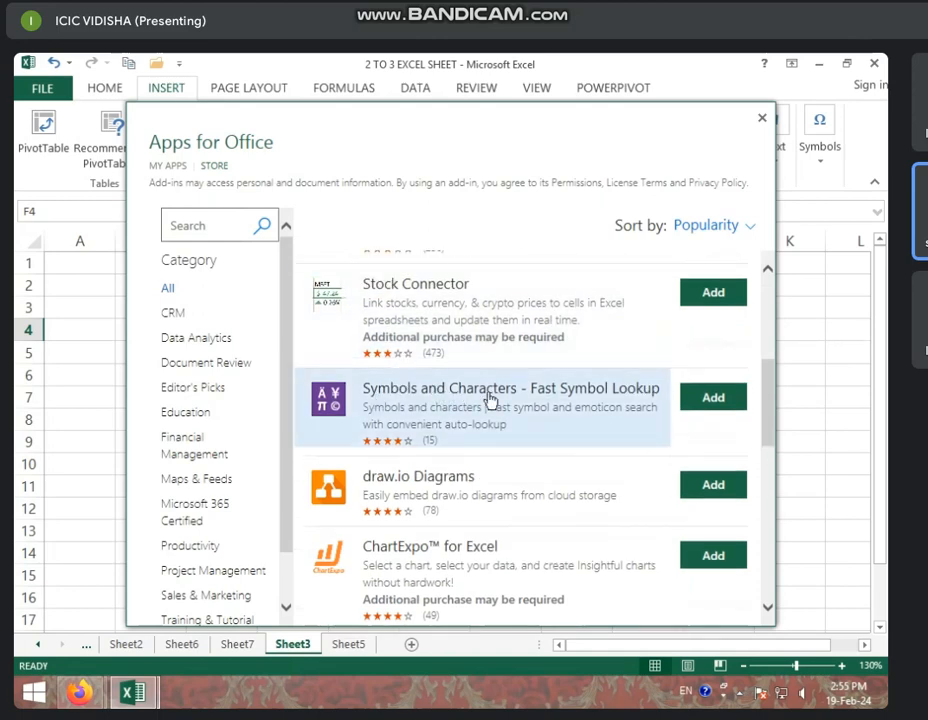
pyautogui.scroll(-6, 393, 364)
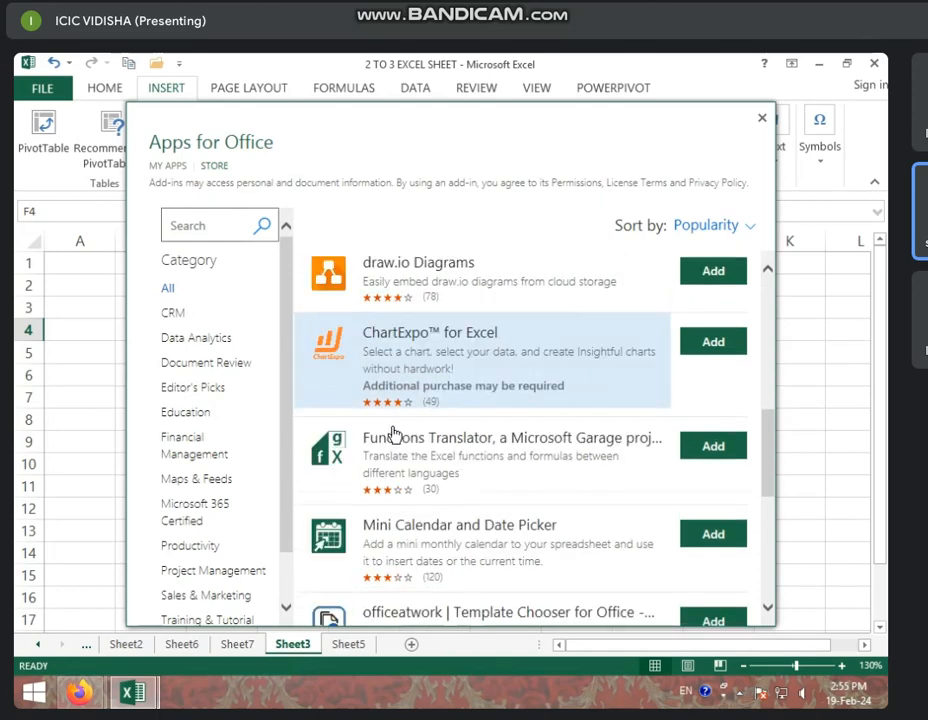
pyautogui.scroll(-3, 428, 548)
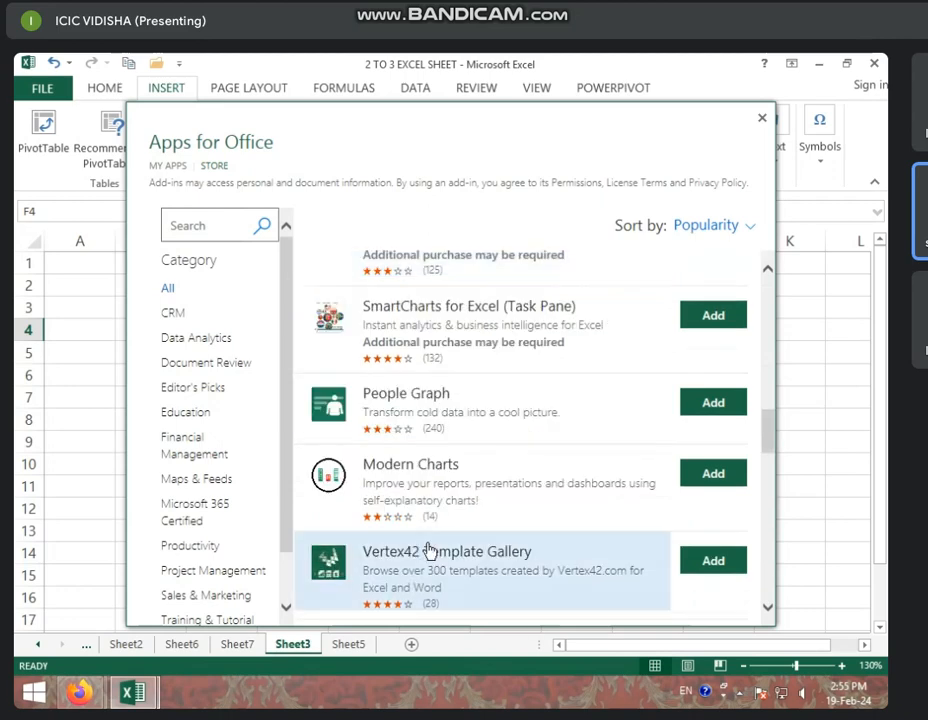
pyautogui.click(761, 118)
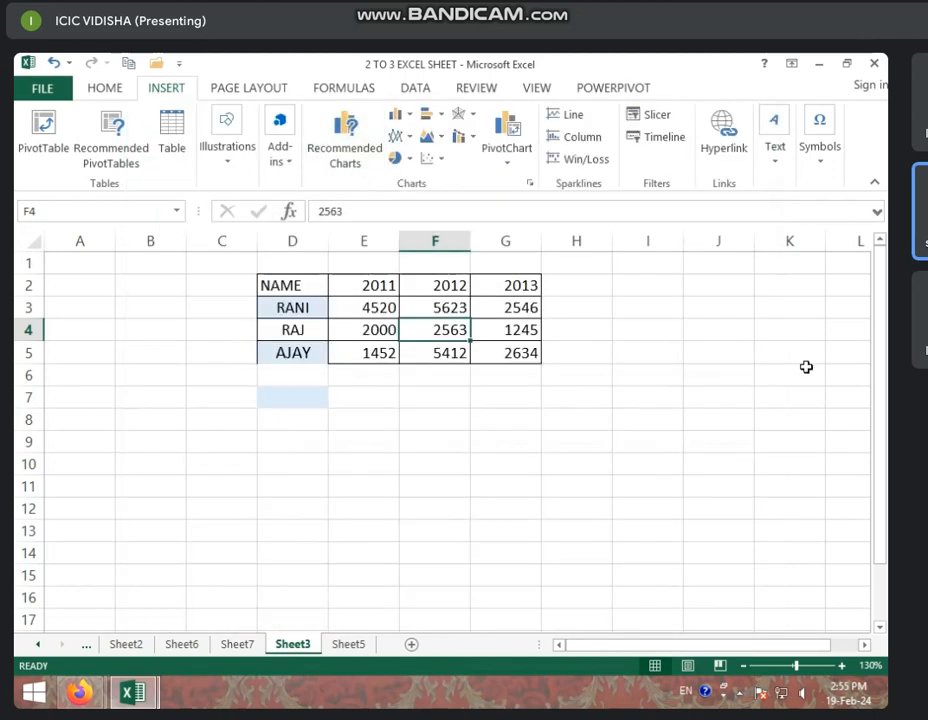
# Step: Review the installed Office apps under My Apps, and close the list without inserting any
pyautogui.click(290, 166)
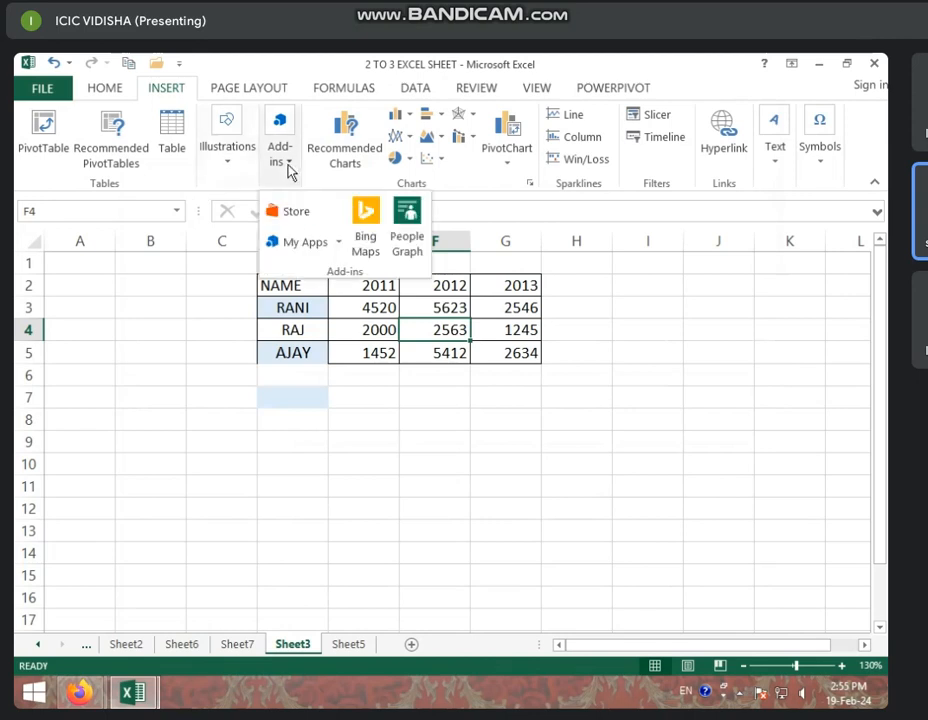
pyautogui.click(325, 242)
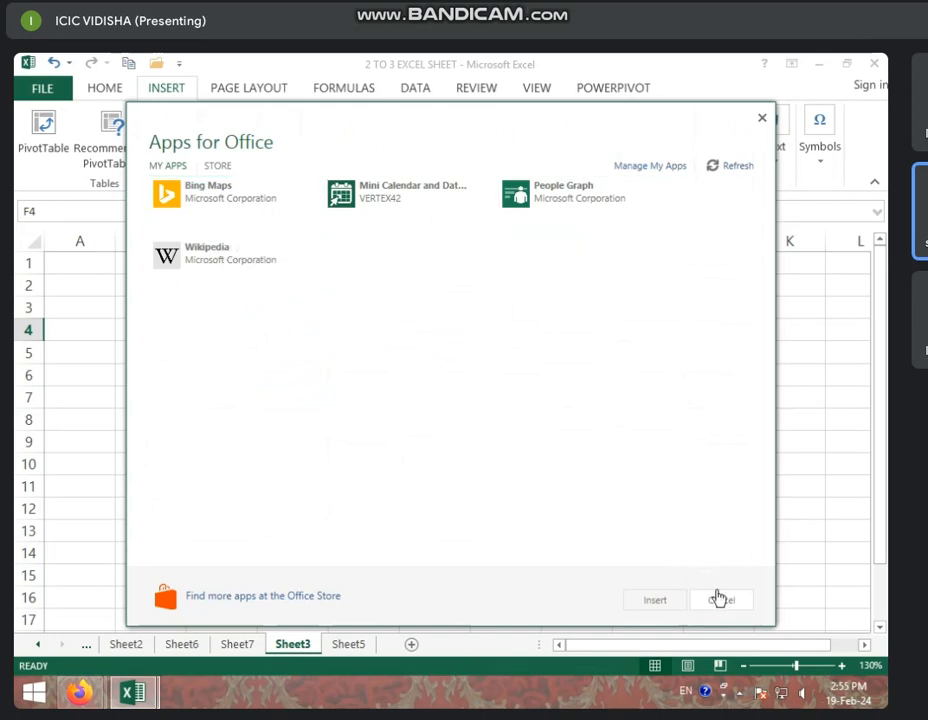
pyautogui.click(719, 598)
pyautogui.click(510, 312)
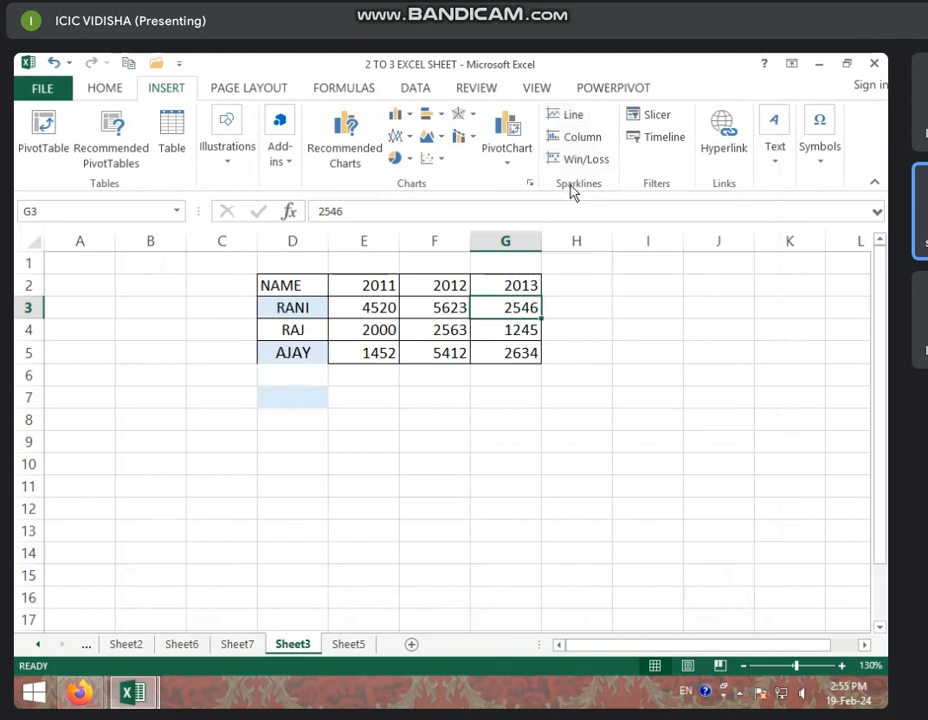
pyautogui.click(388, 352)
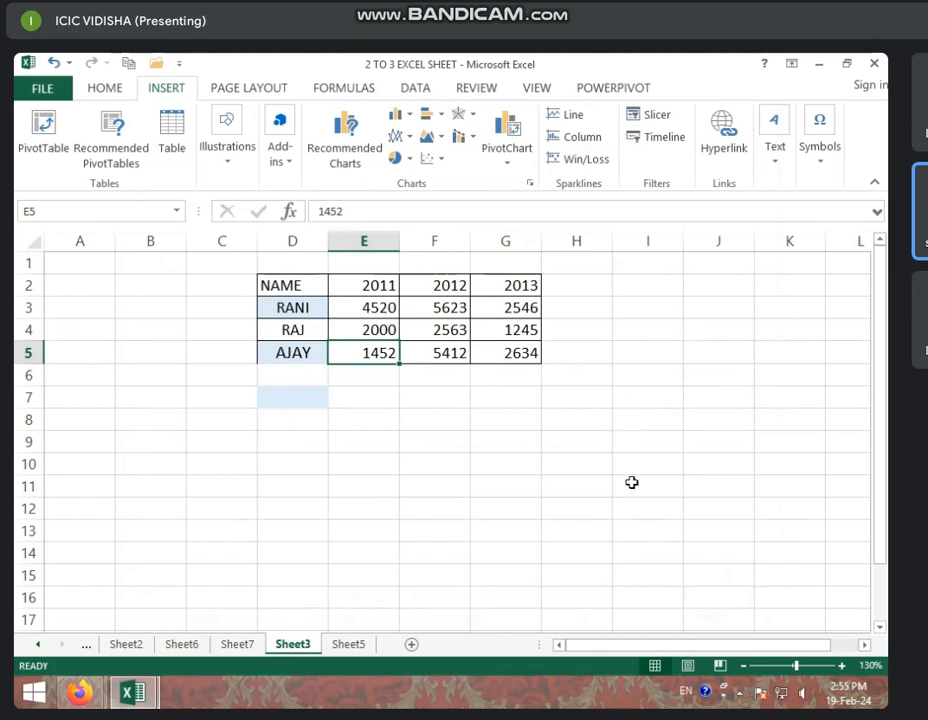
pyautogui.click(566, 322)
pyautogui.click(570, 288)
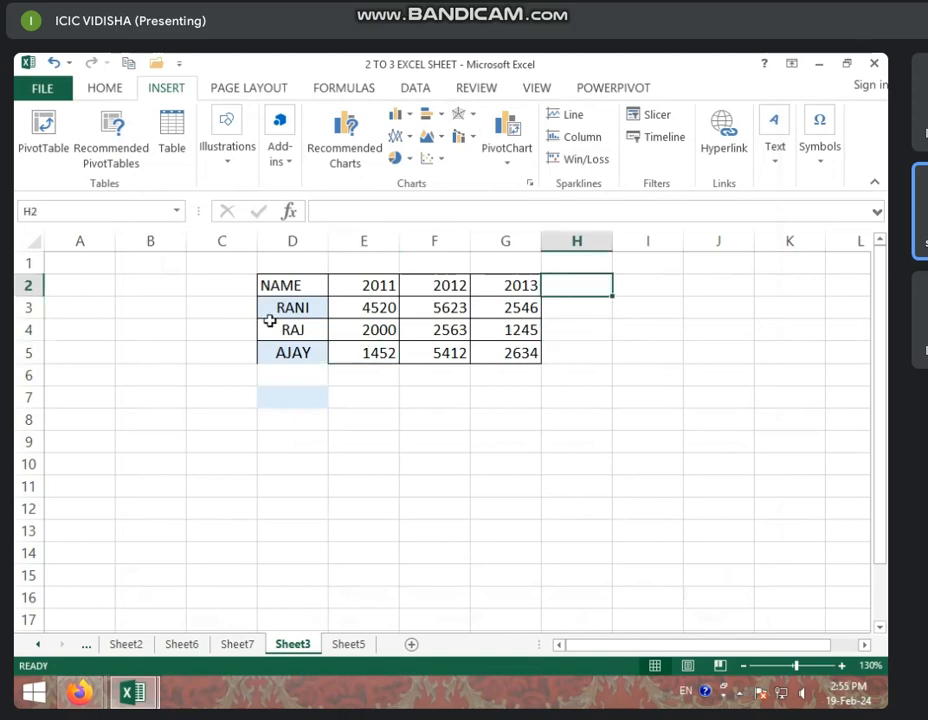
# Step: Fill the table's header cells D2:G2 with yellow
pyautogui.moveTo(260, 288); pyautogui.dragTo(514, 283)
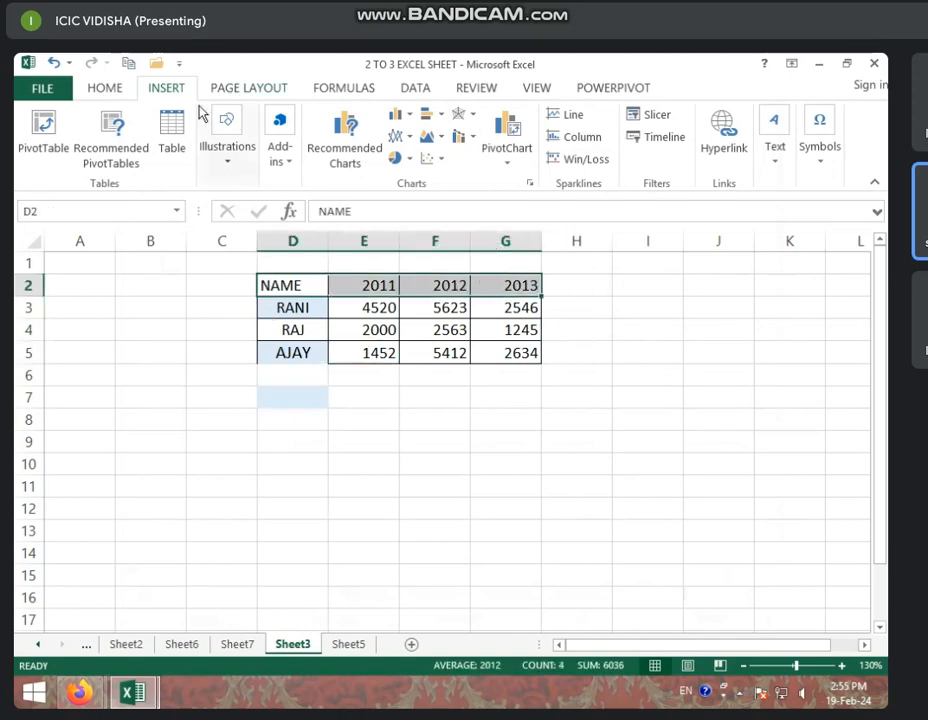
pyautogui.click(106, 89)
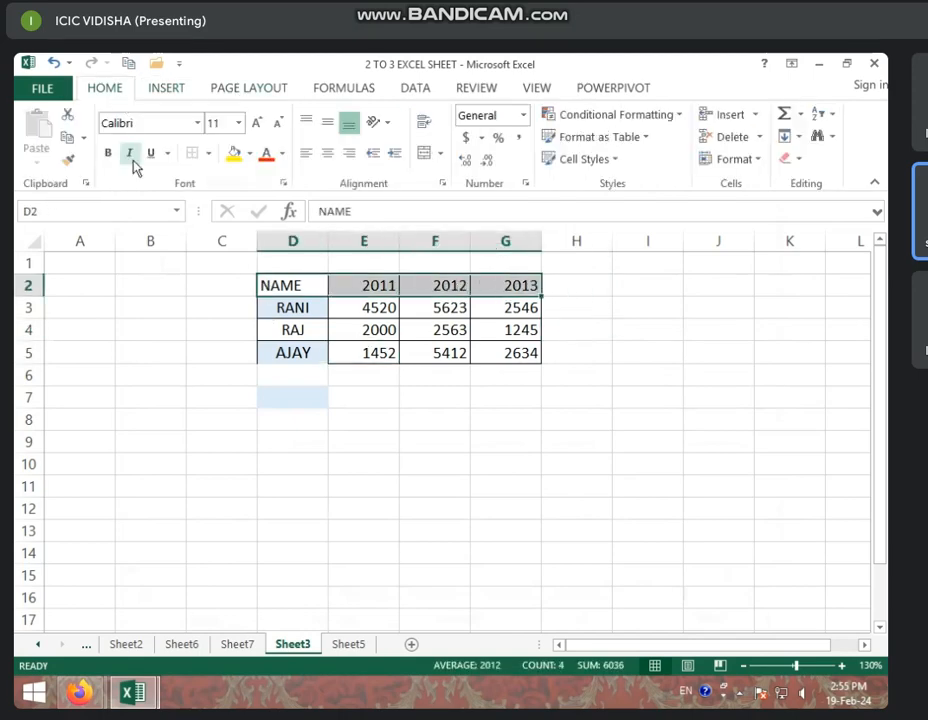
pyautogui.click(234, 155)
pyautogui.click(594, 311)
pyautogui.click(588, 283)
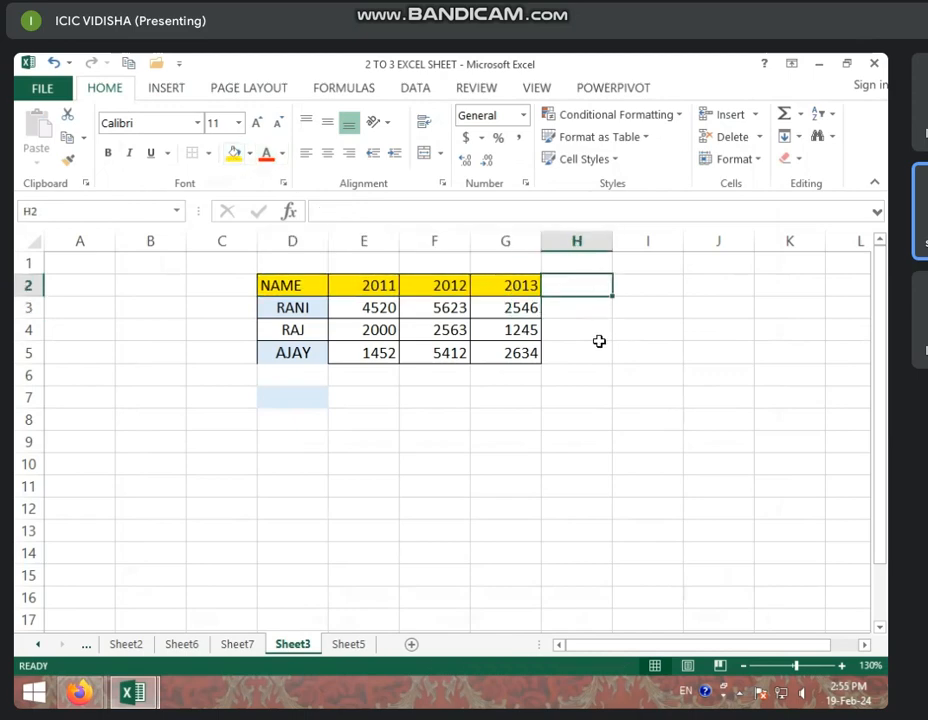
# Step: Highlight the first data row's yearly values in E3:G3, and select the empty cell H3 beside them
pyautogui.click(576, 308)
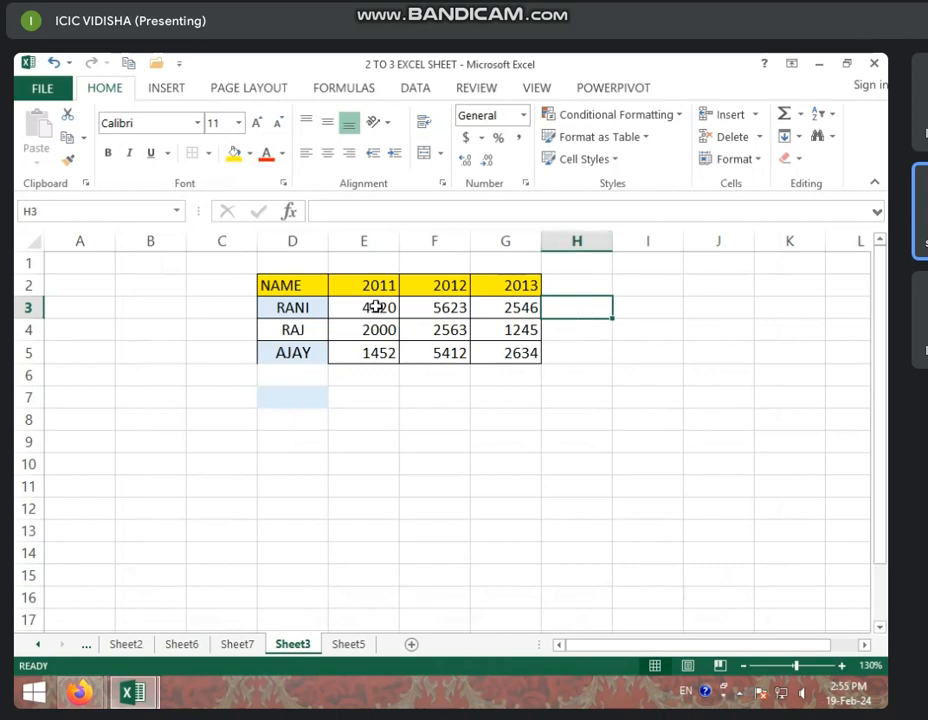
pyautogui.moveTo(393, 307); pyautogui.dragTo(507, 309)
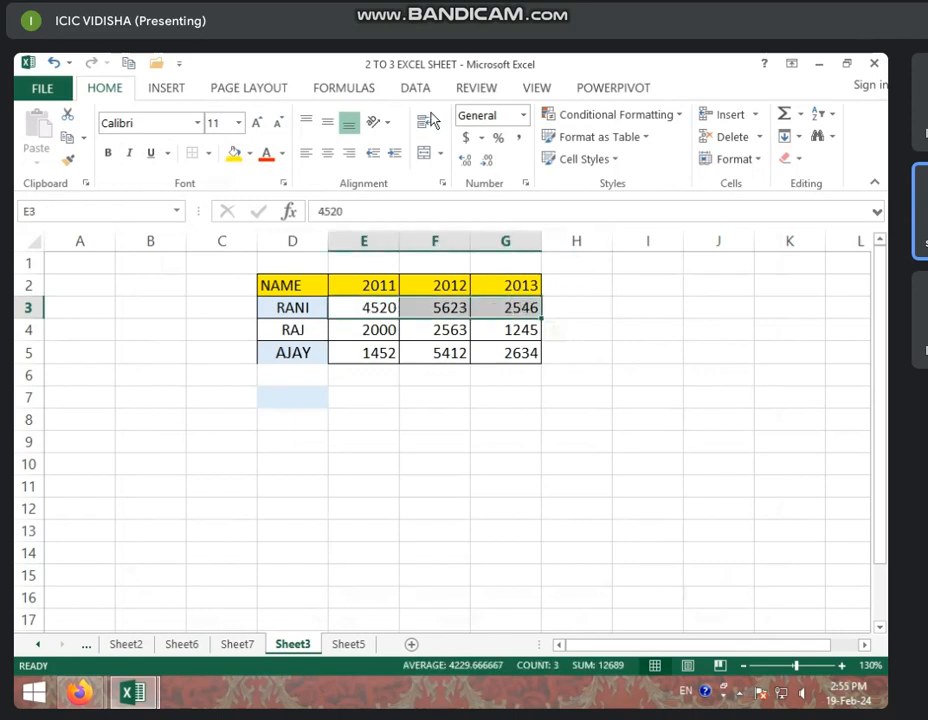
pyautogui.click(595, 313)
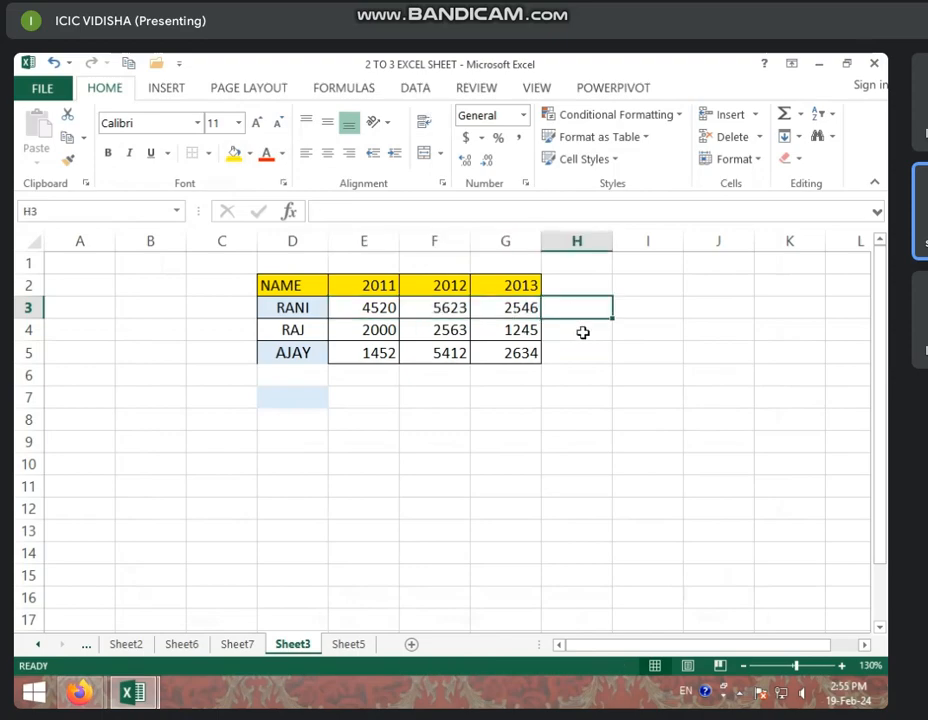